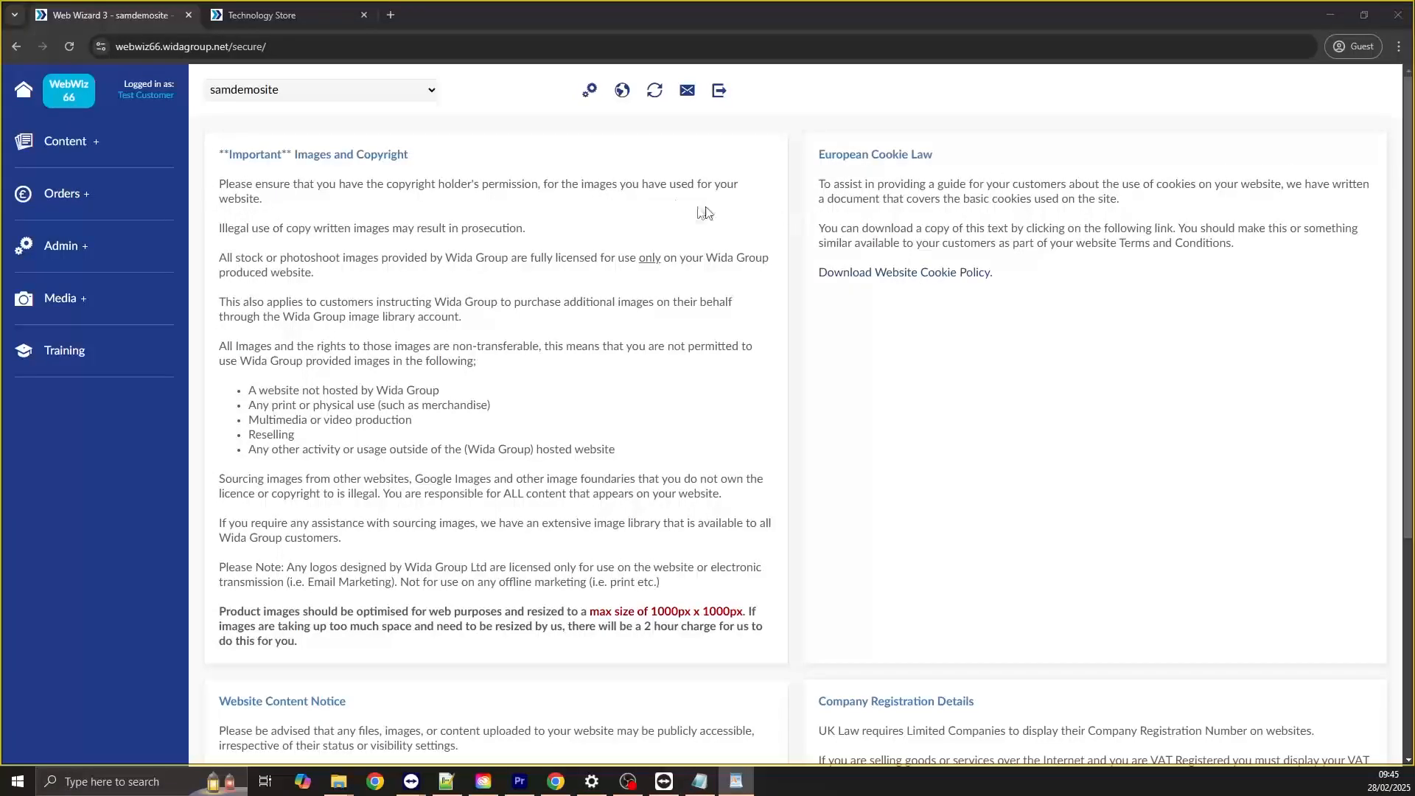
Open the product list and start a new product named "Yellow Bucket".
{"action": "left_click", "coordinate": [46, 147]}
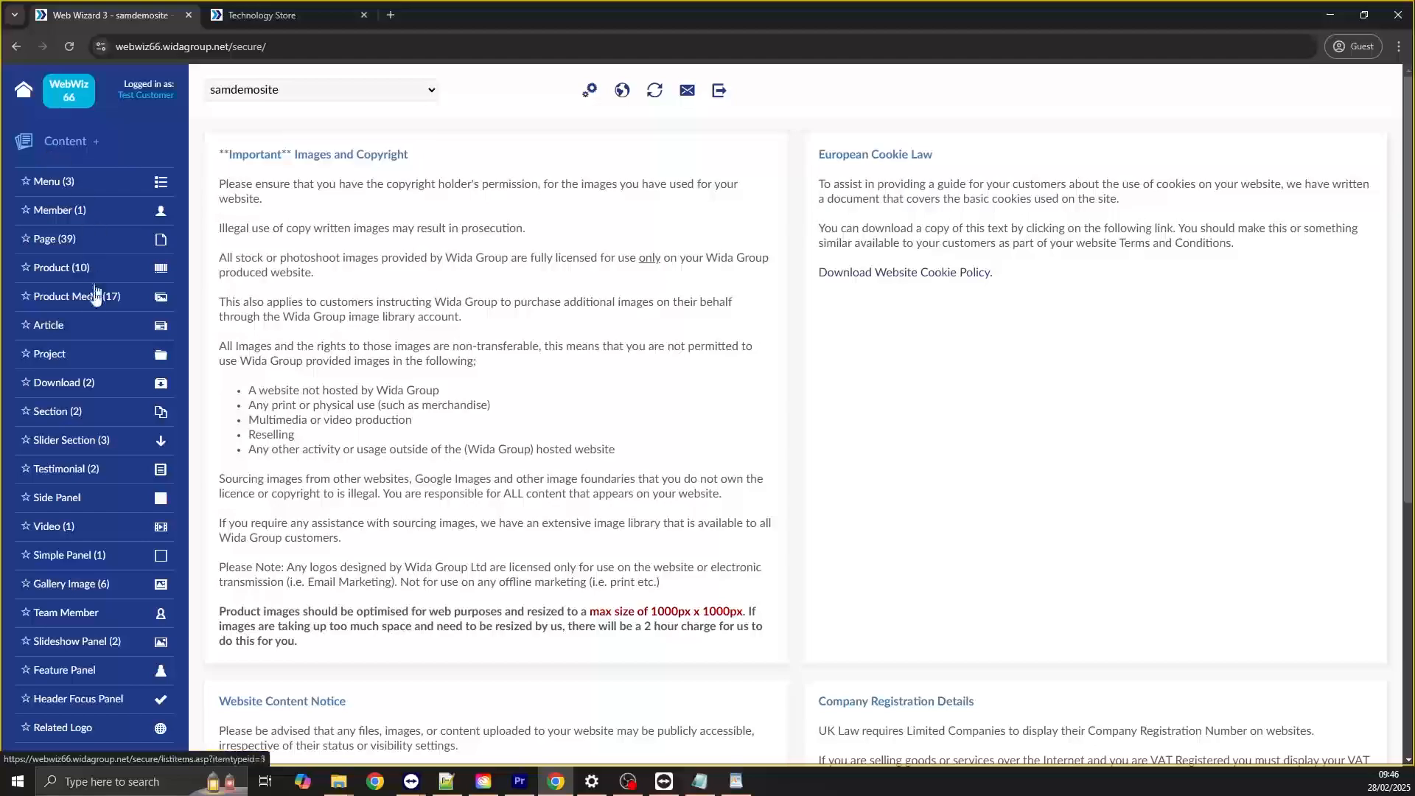
{"action": "left_click", "coordinate": [72, 278]}
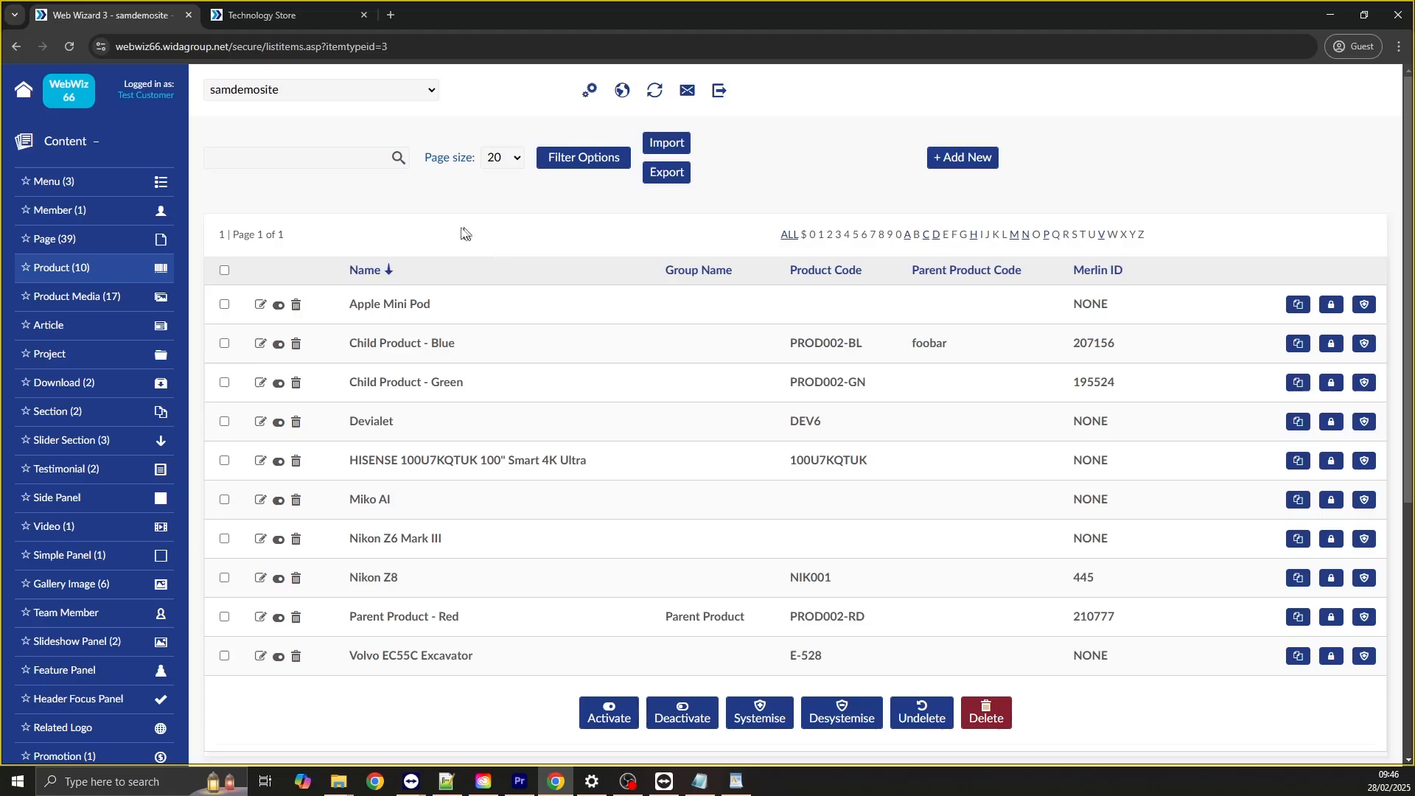
{"action": "left_click", "coordinate": [314, 158]}
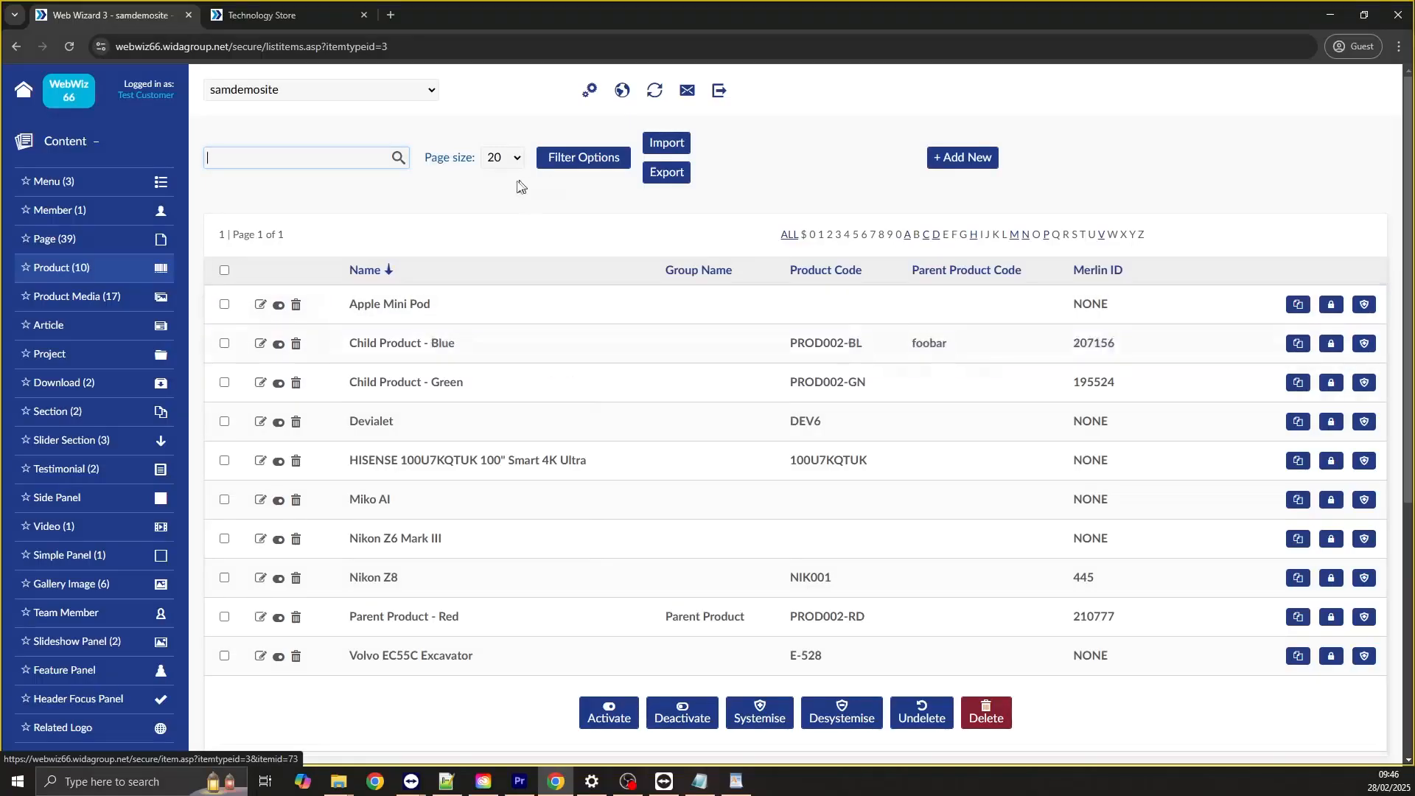
{"action": "left_click", "coordinate": [474, 205]}
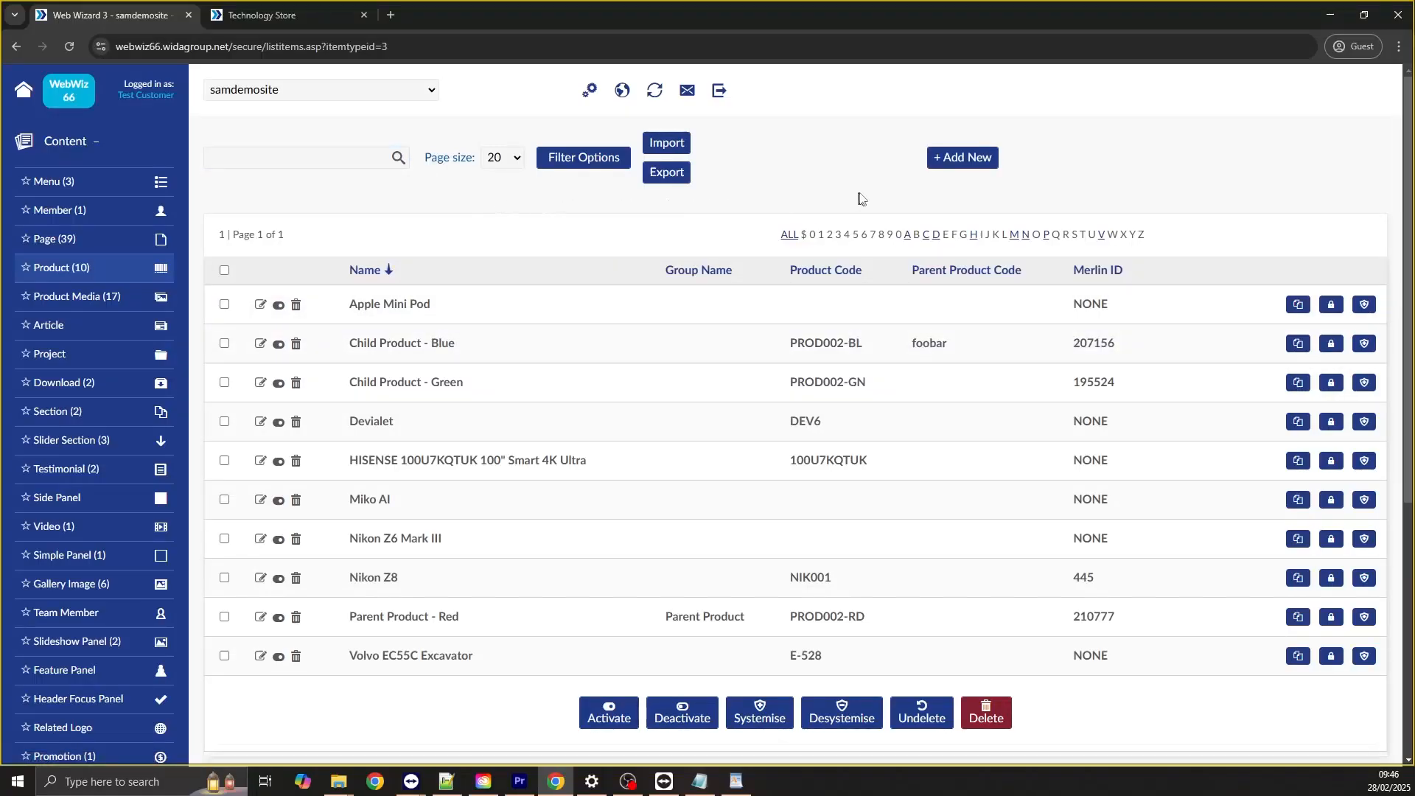
{"action": "left_click", "coordinate": [962, 163]}
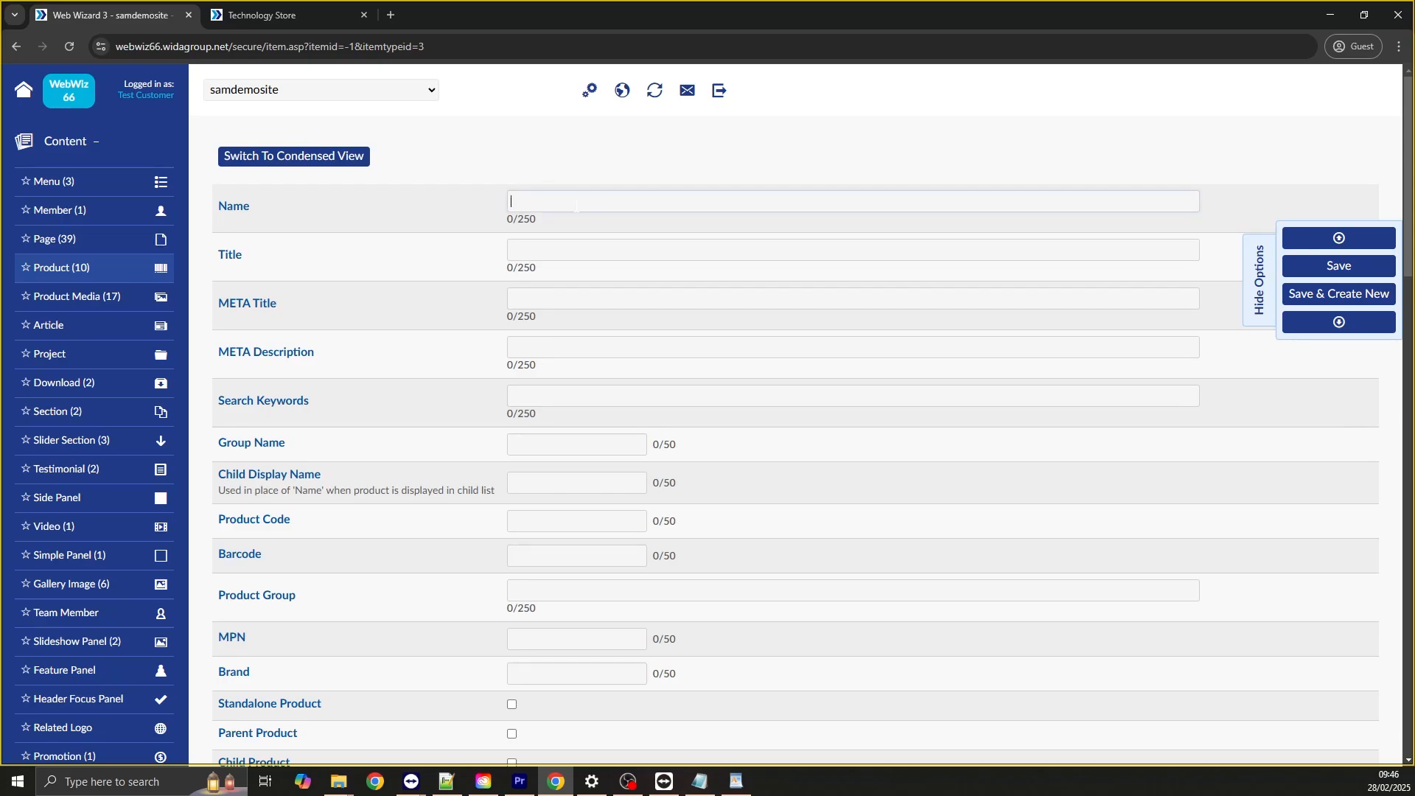
{"action": "type", "text": "Yellow Bucket"}
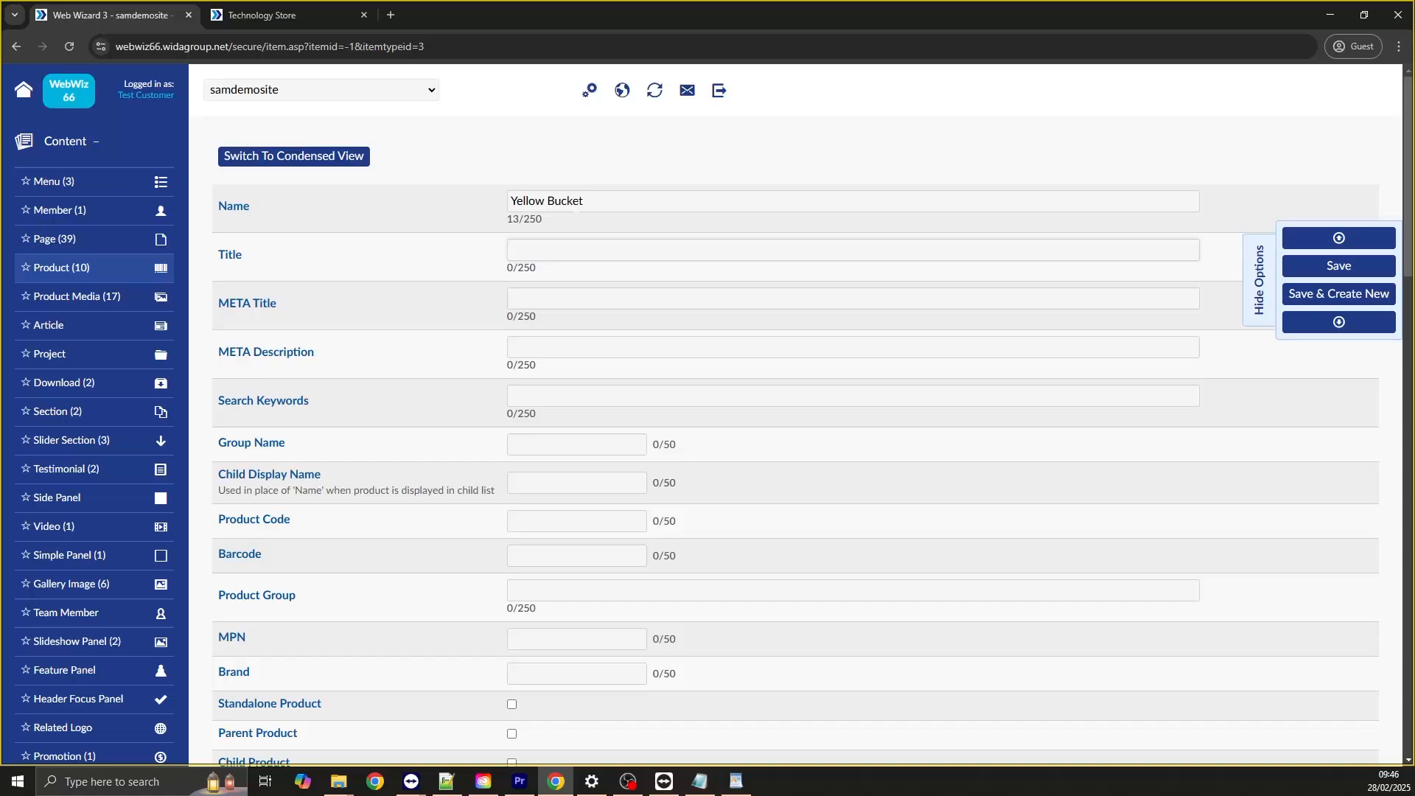
Set the product's group name to "Bucket".
{"action": "scroll", "coordinate": [566, 287], "scroll_direction": "down", "scroll_amount": 2}
{"action": "left_click", "coordinate": [537, 243]}
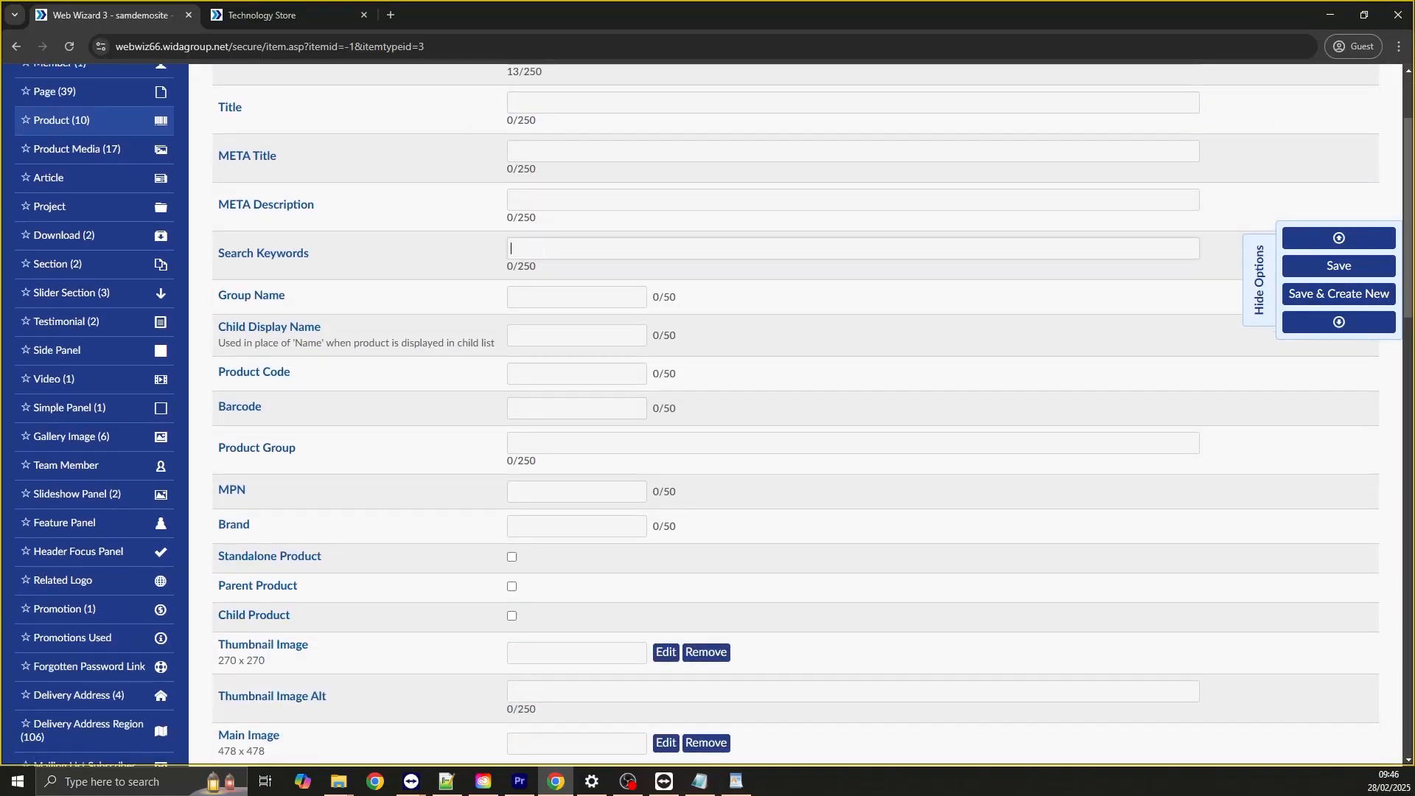
{"action": "scroll", "coordinate": [634, 225], "scroll_direction": "up", "scroll_amount": 2}
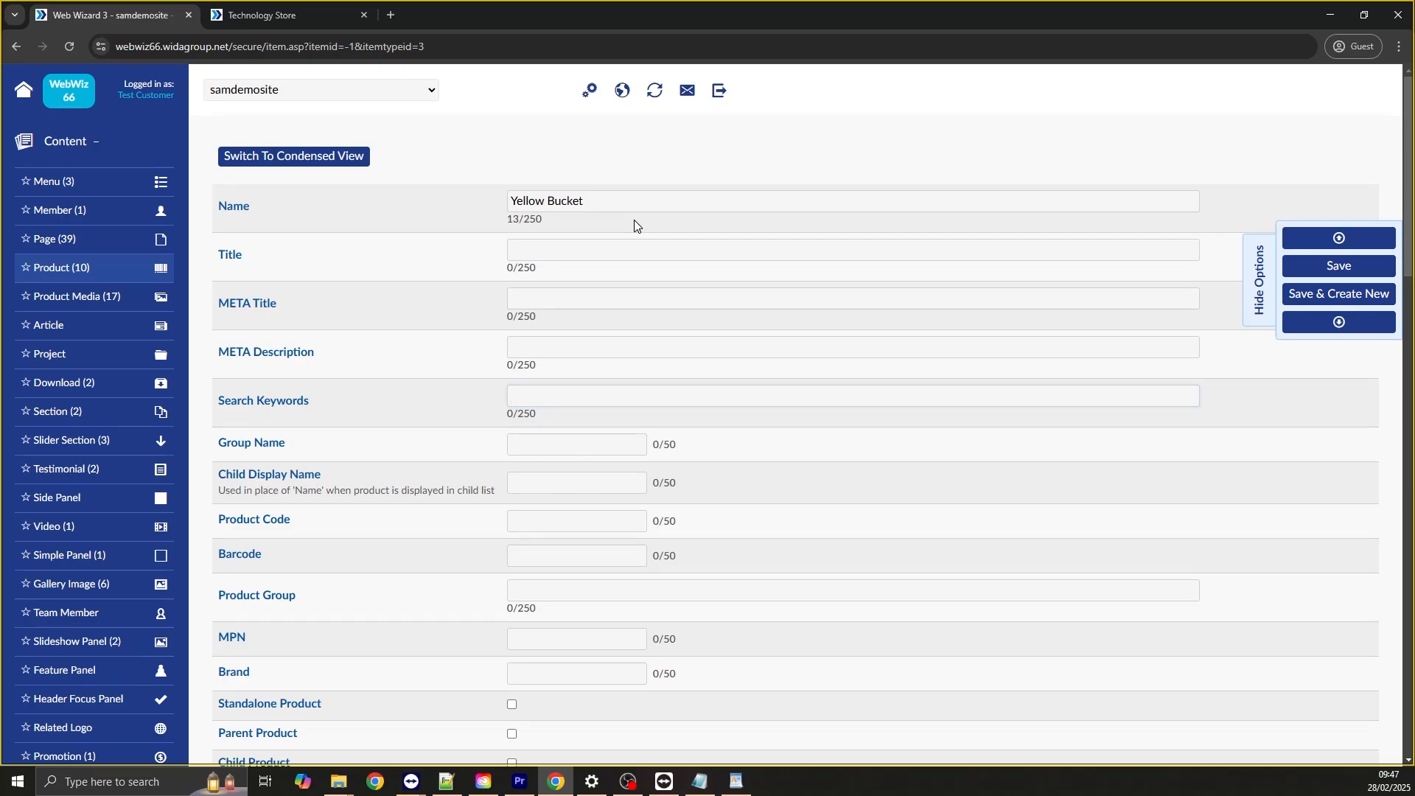
{"action": "scroll", "coordinate": [463, 336], "scroll_direction": "down", "scroll_amount": 1}
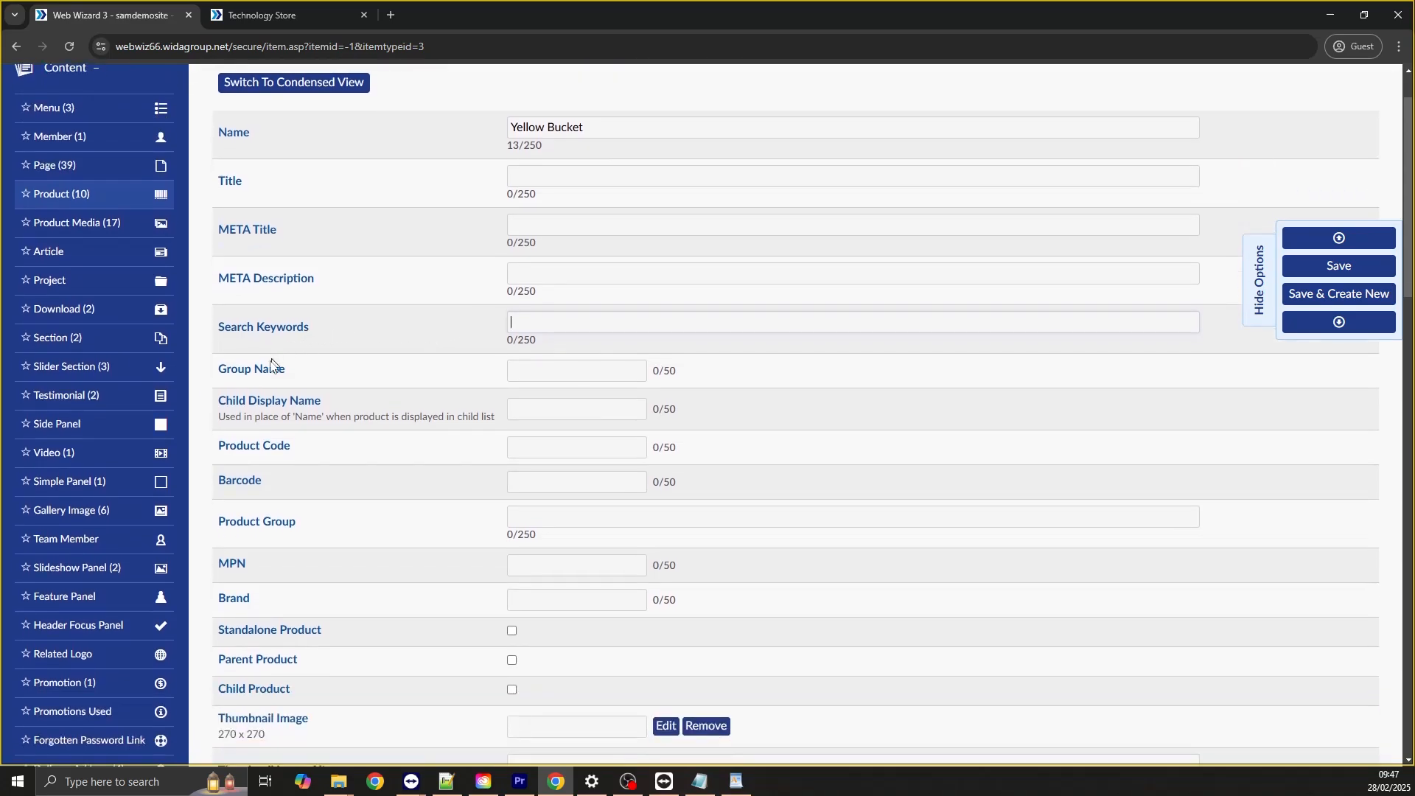
{"action": "double_click", "coordinate": [258, 371]}
{"action": "left_click", "coordinate": [333, 377]}
{"action": "left_click", "coordinate": [568, 372]}
{"action": "type", "text": "Bucket"}
Set the child display name to "Yellow".
{"action": "scroll", "coordinate": [451, 400], "scroll_direction": "down", "scroll_amount": 1}
{"action": "scroll", "coordinate": [451, 400], "scroll_direction": "down", "scroll_amount": 1}
{"action": "left_click", "coordinate": [563, 333]}
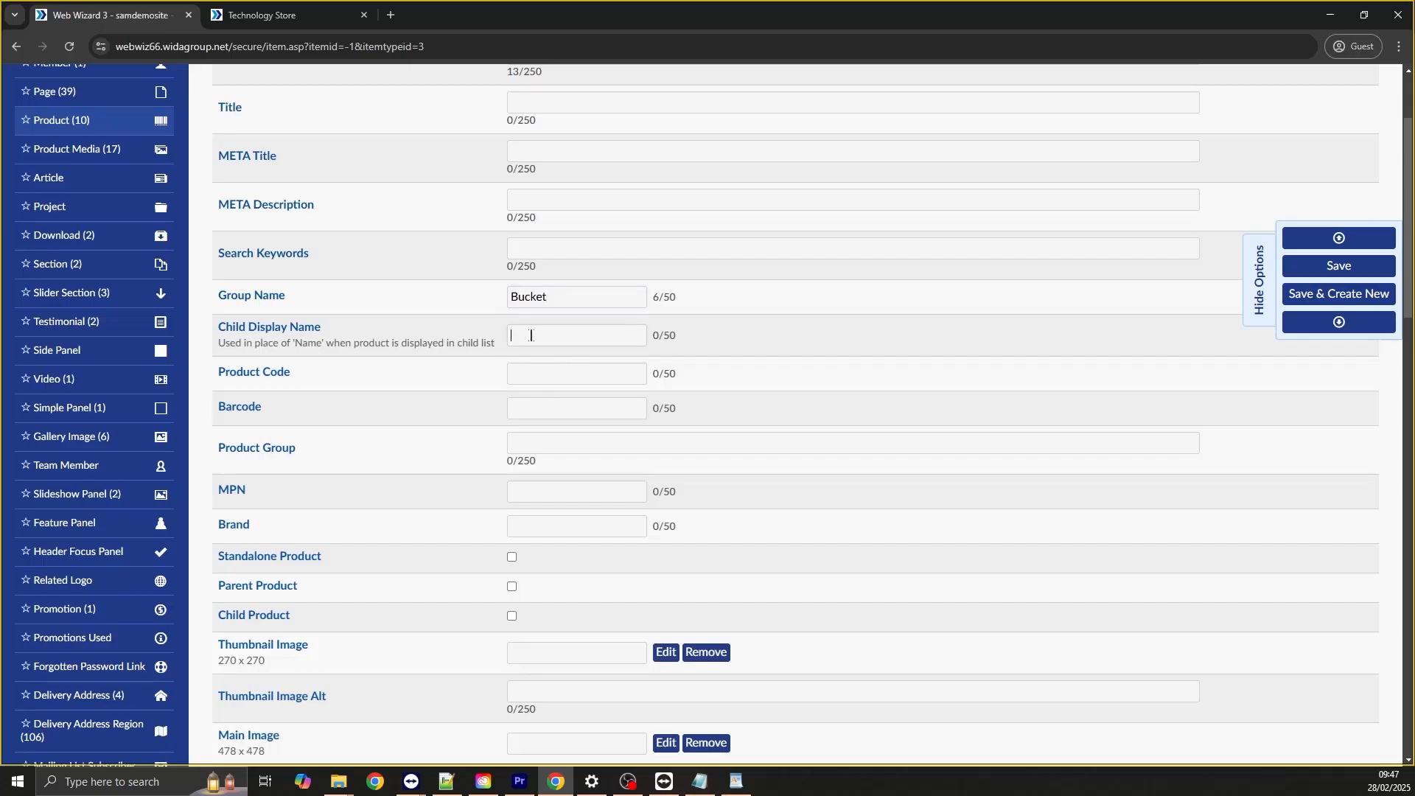
{"action": "scroll", "coordinate": [567, 333], "scroll_direction": "up", "scroll_amount": 1}
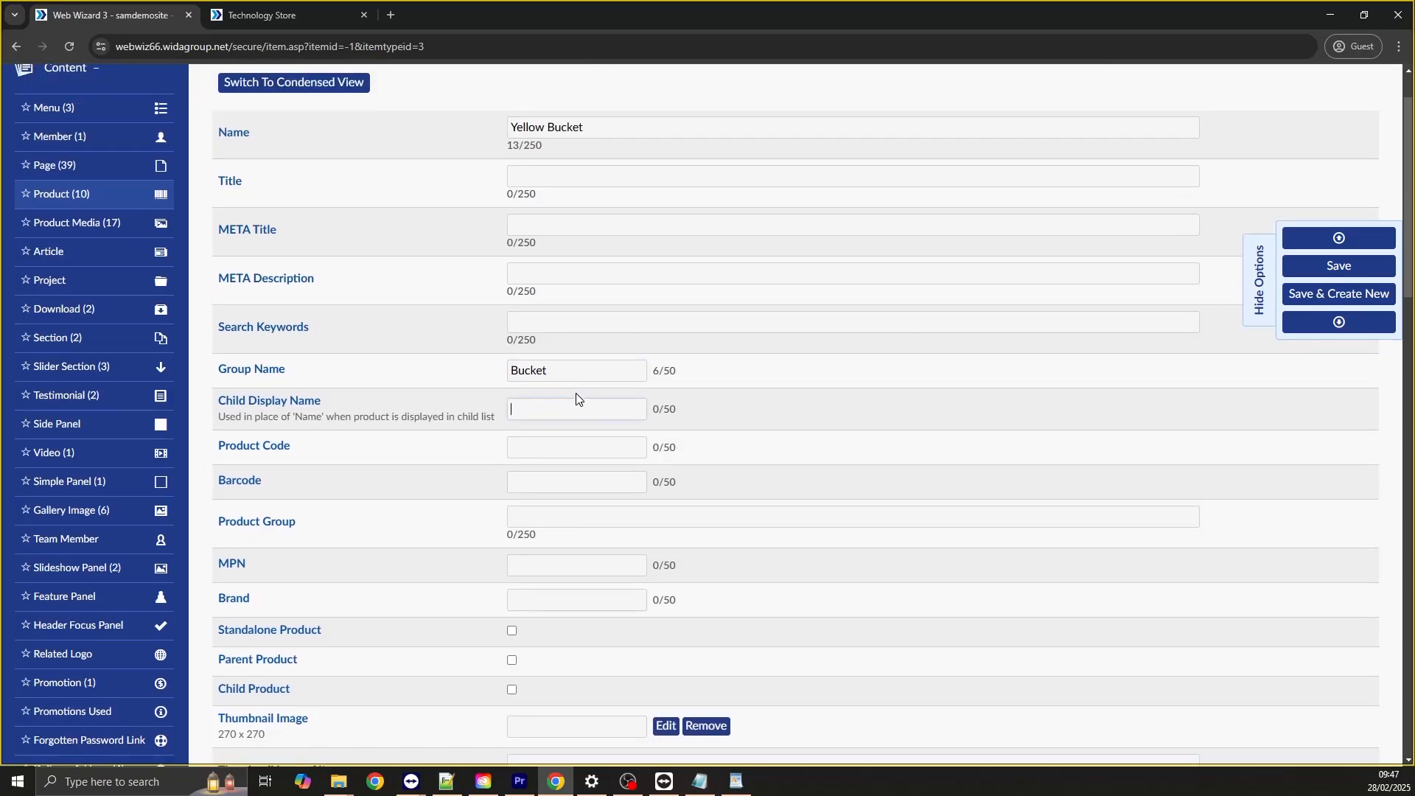
{"action": "type", "text": "Yellow"}
Enter 1234 as the product code and "Cleaning" as the product group.
{"action": "scroll", "coordinate": [558, 417], "scroll_direction": "down", "scroll_amount": 1}
{"action": "left_click", "coordinate": [548, 375]}
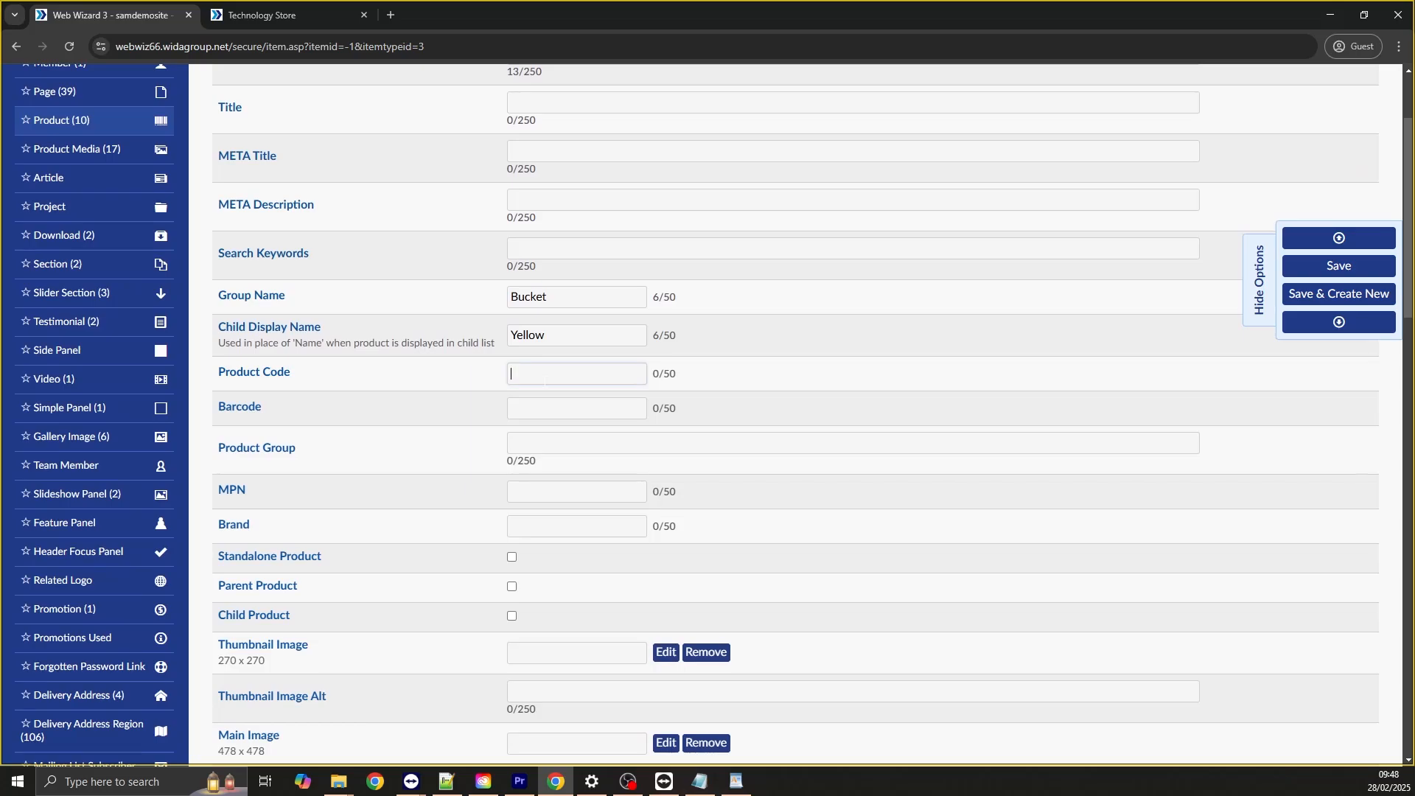
{"action": "type", "text": "1234"}
{"action": "key", "text": "Tab"}
{"action": "type", "text": "Cleaning"}
Mark the item as a parent product, leaving the MPN and brand empty.
{"action": "scroll", "coordinate": [302, 413], "scroll_direction": "down", "scroll_amount": 1}
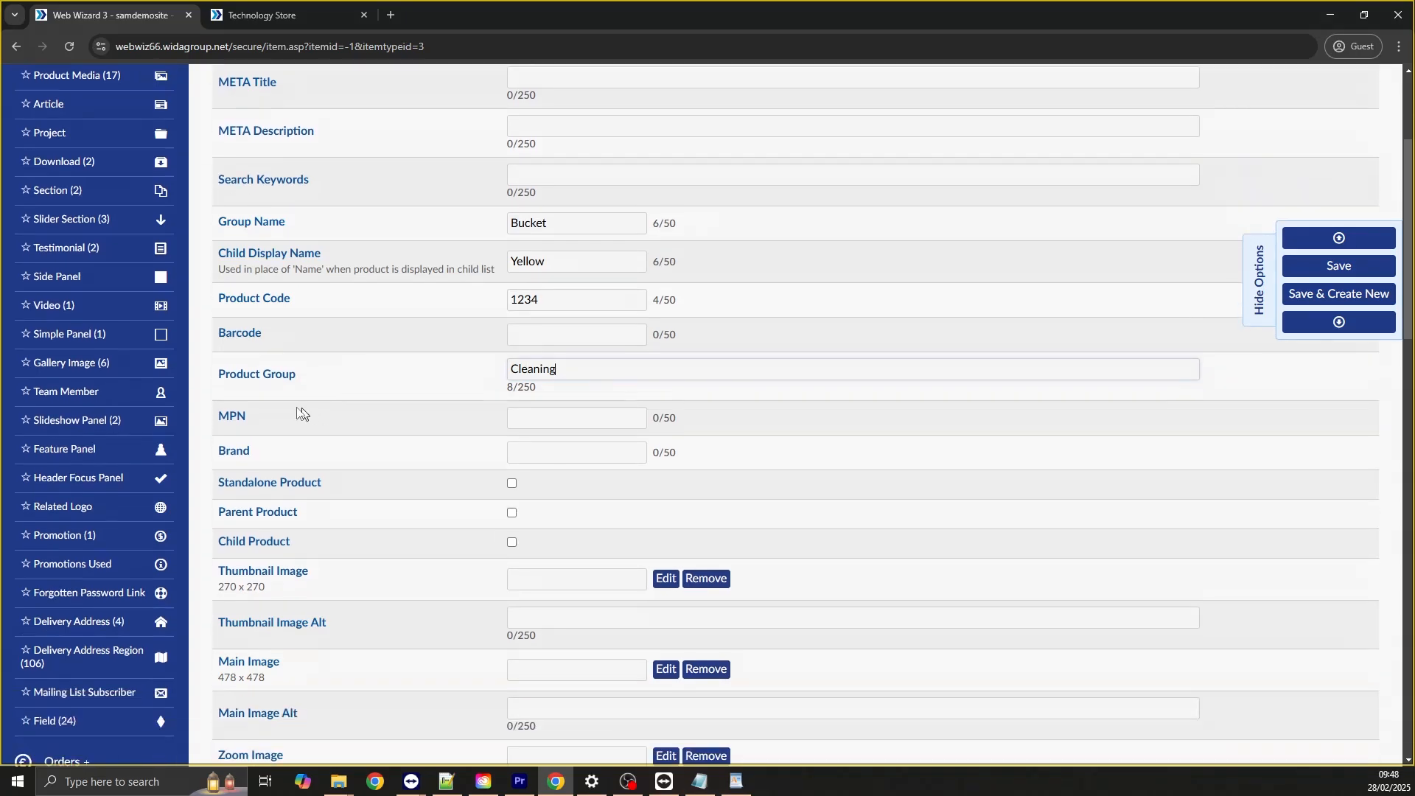
{"action": "left_click", "coordinate": [548, 420]}
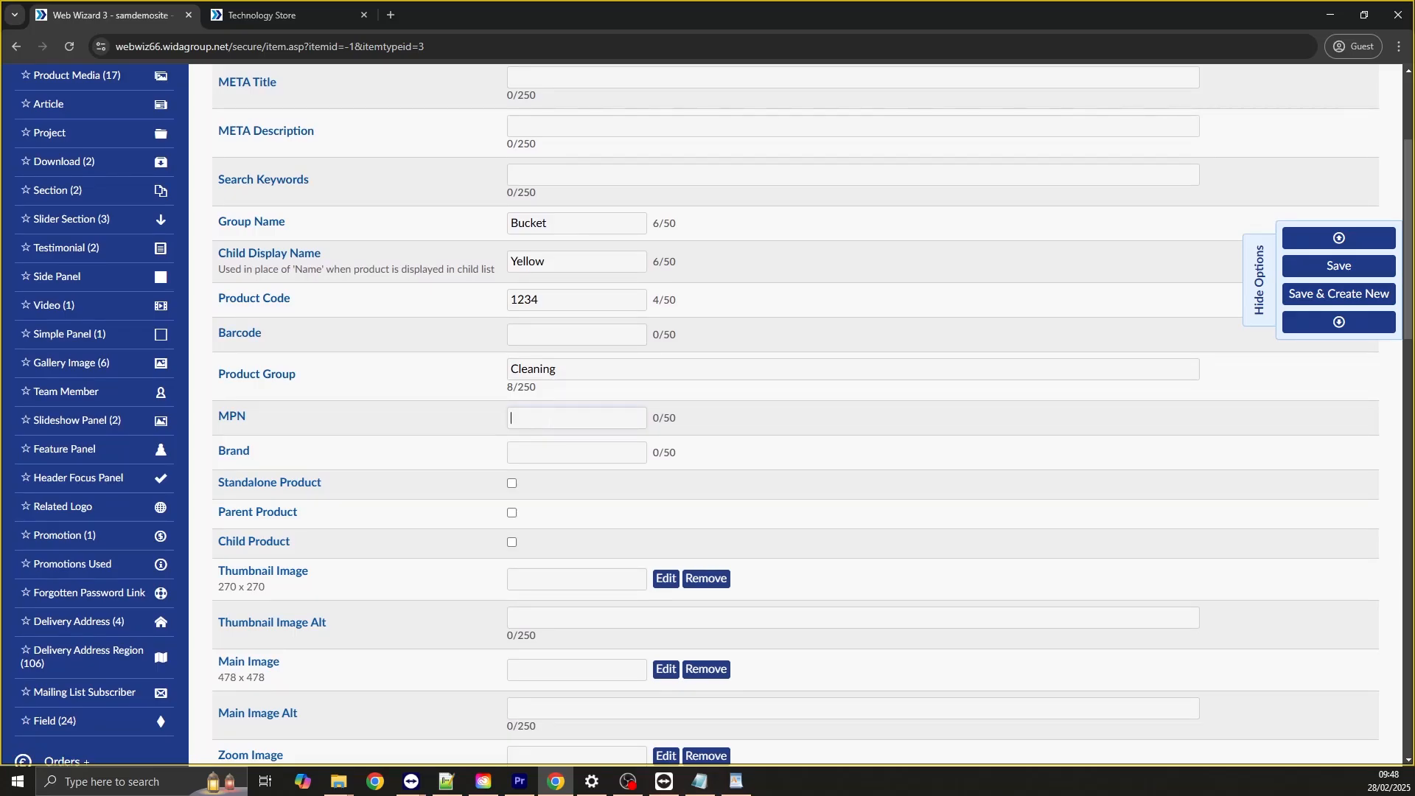
{"action": "left_click", "coordinate": [544, 448]}
{"action": "scroll", "coordinate": [489, 447], "scroll_direction": "down", "scroll_amount": 1}
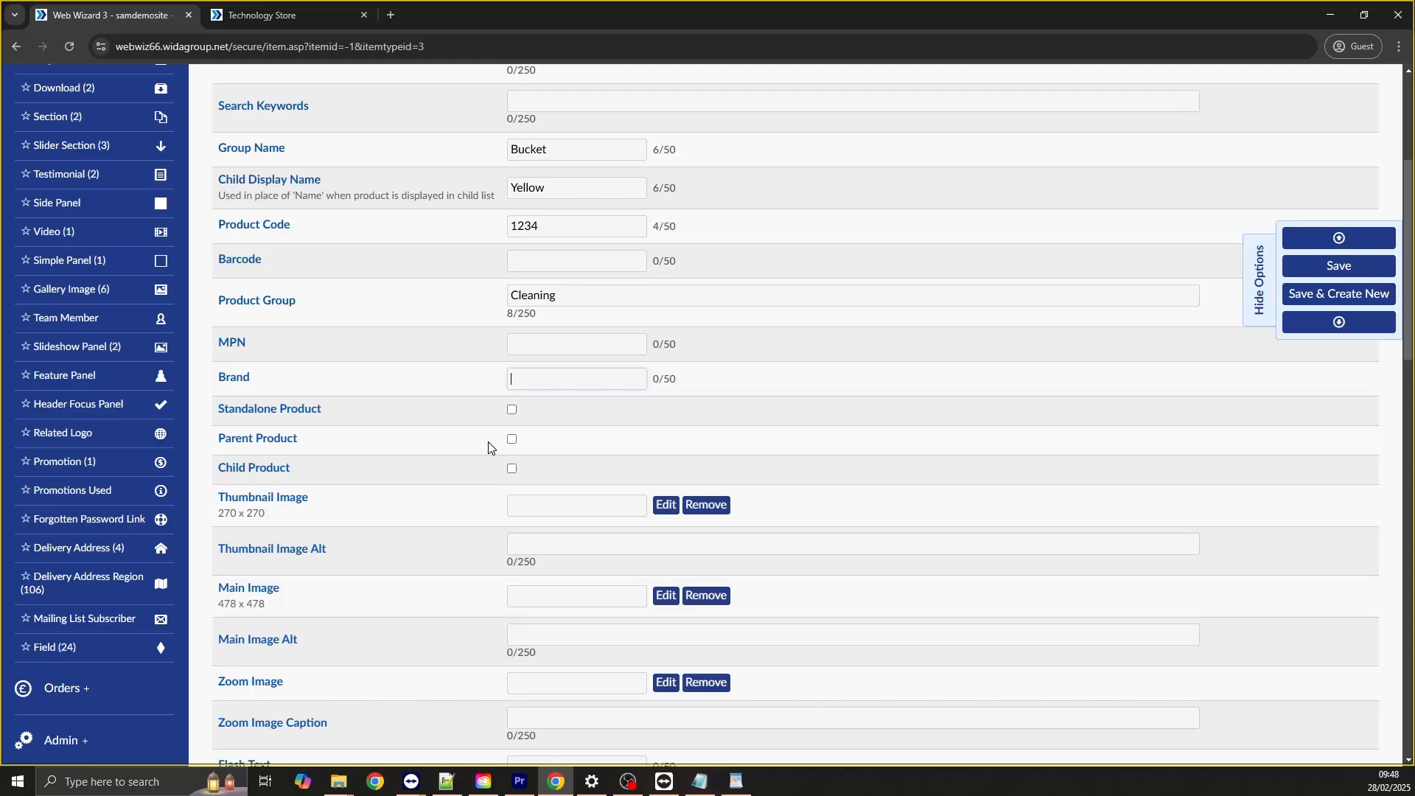
{"action": "scroll", "coordinate": [475, 426], "scroll_direction": "down", "scroll_amount": 1}
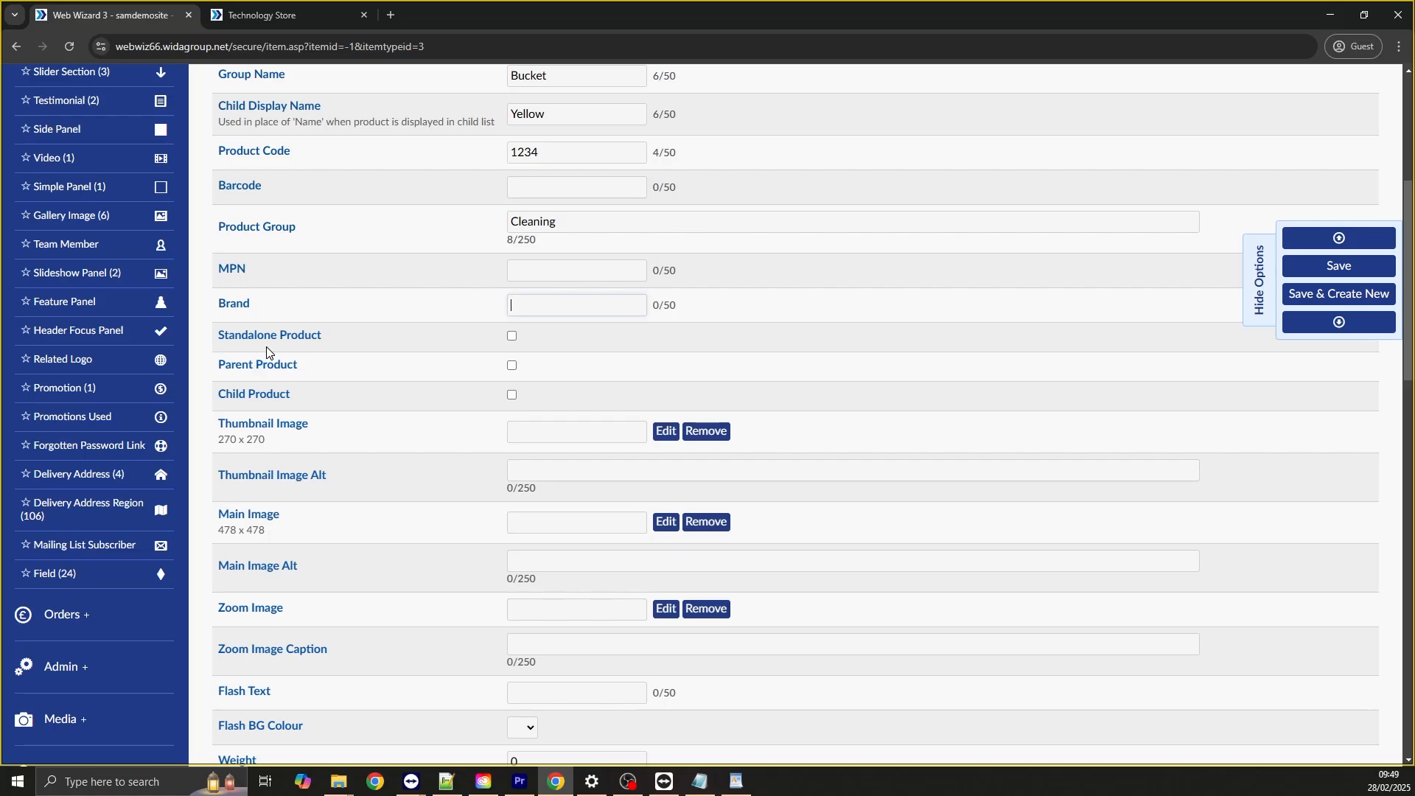
{"action": "left_click", "coordinate": [512, 366]}
Upload Test_1.png from the Temp folder, use it as the thumbnail image, and open the image selection for the main image.
{"action": "scroll", "coordinate": [546, 420], "scroll_direction": "down", "scroll_amount": 1}
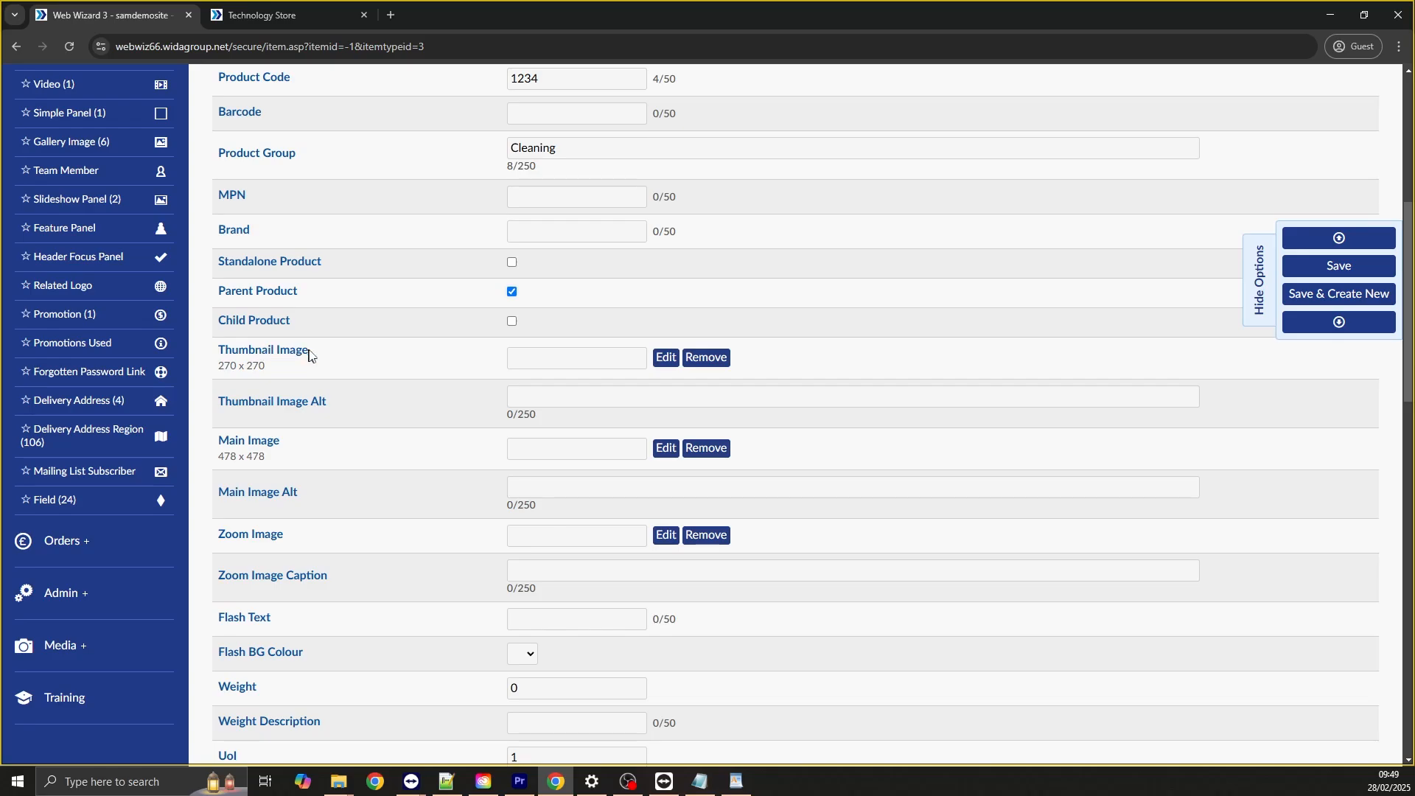
{"action": "left_click", "coordinate": [660, 359]}
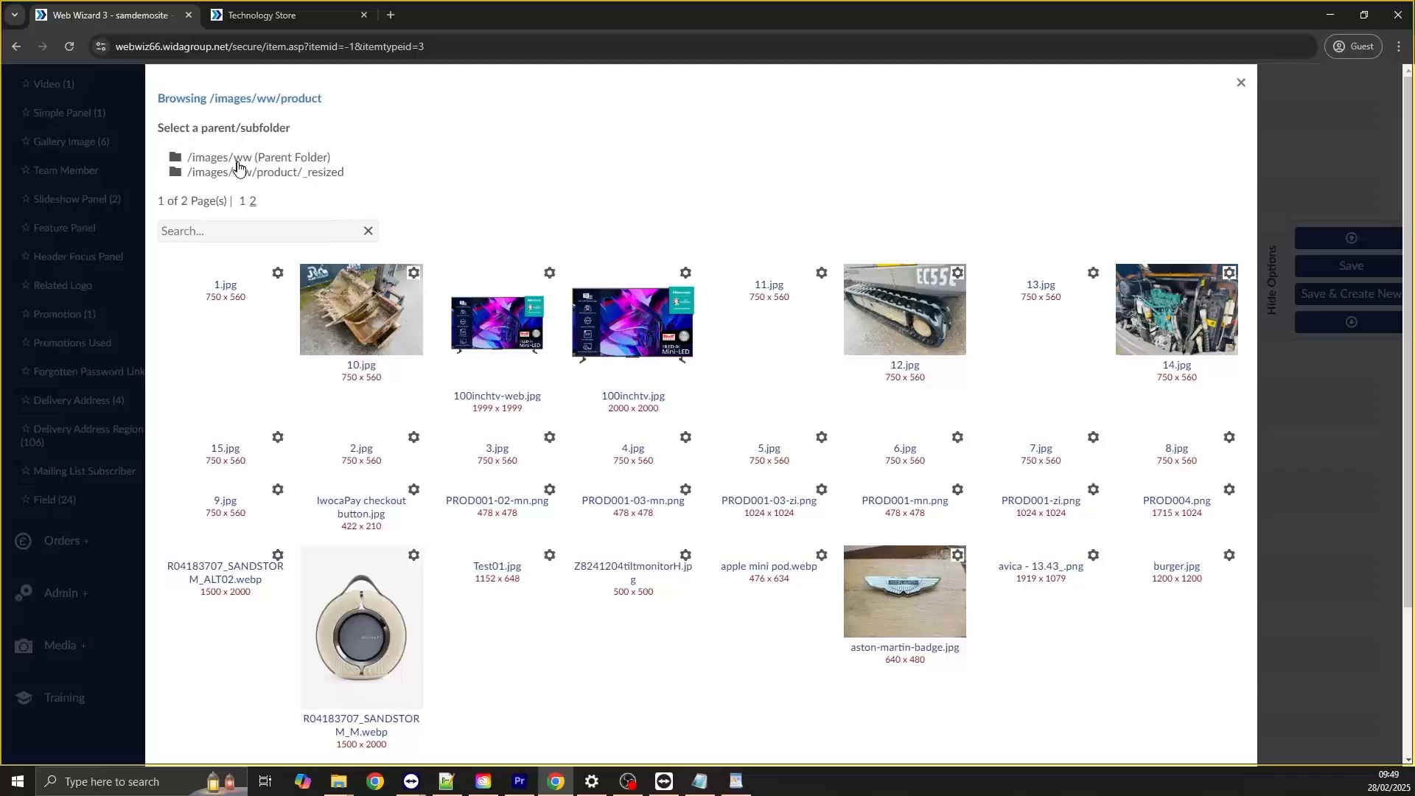
{"action": "scroll", "coordinate": [641, 474], "scroll_direction": "down", "scroll_amount": 4}
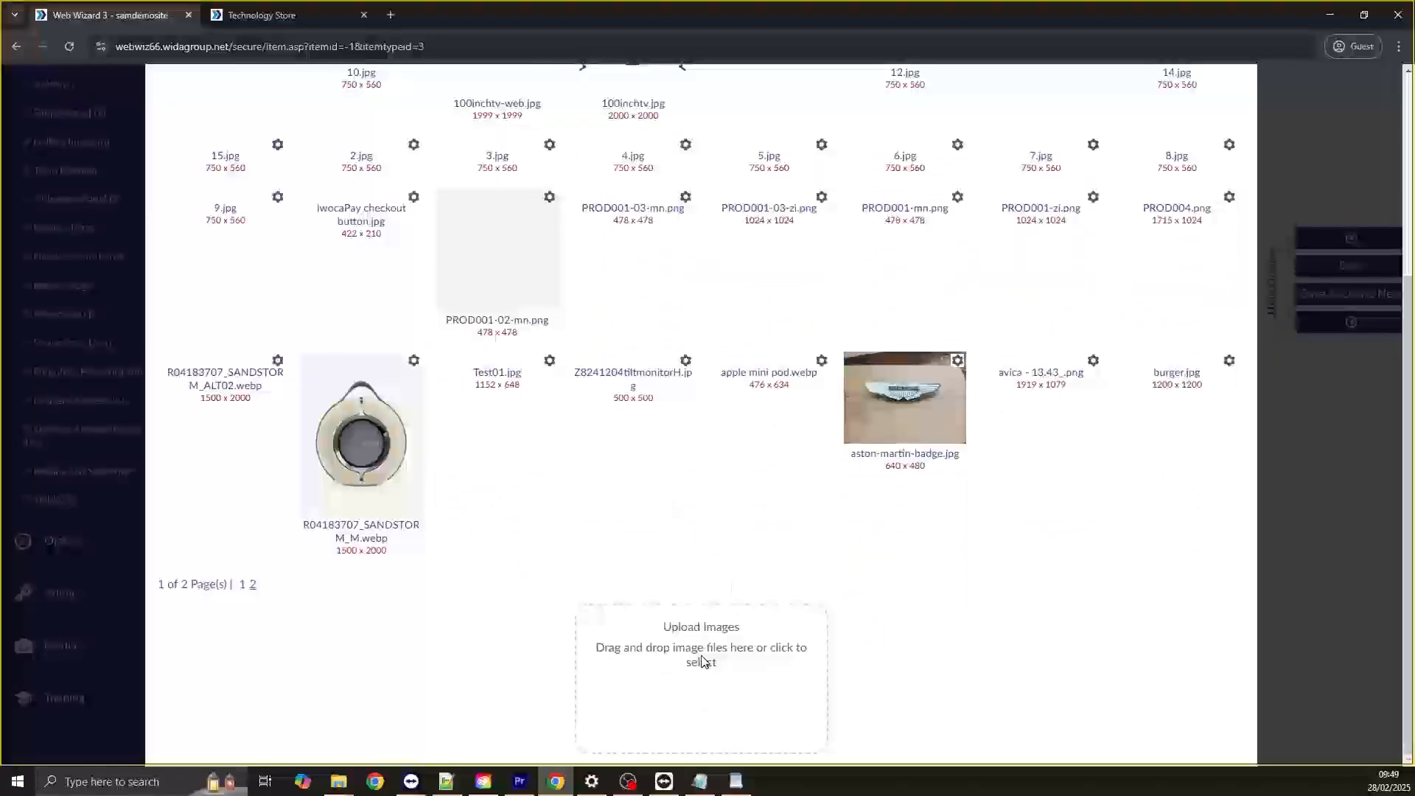
{"action": "left_click", "coordinate": [702, 661]}
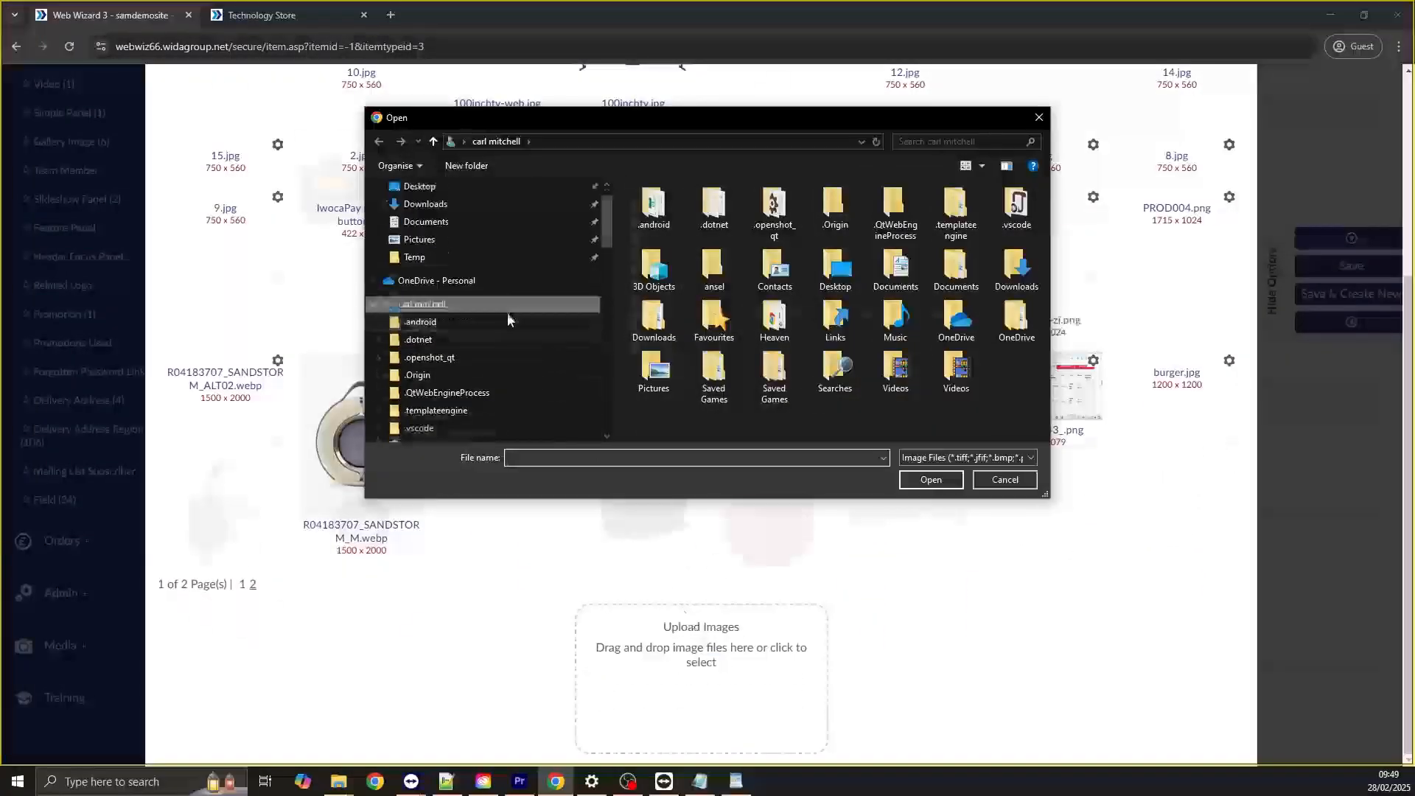
{"action": "left_click", "coordinate": [424, 257]}
{"action": "double_click", "coordinate": [675, 223]}
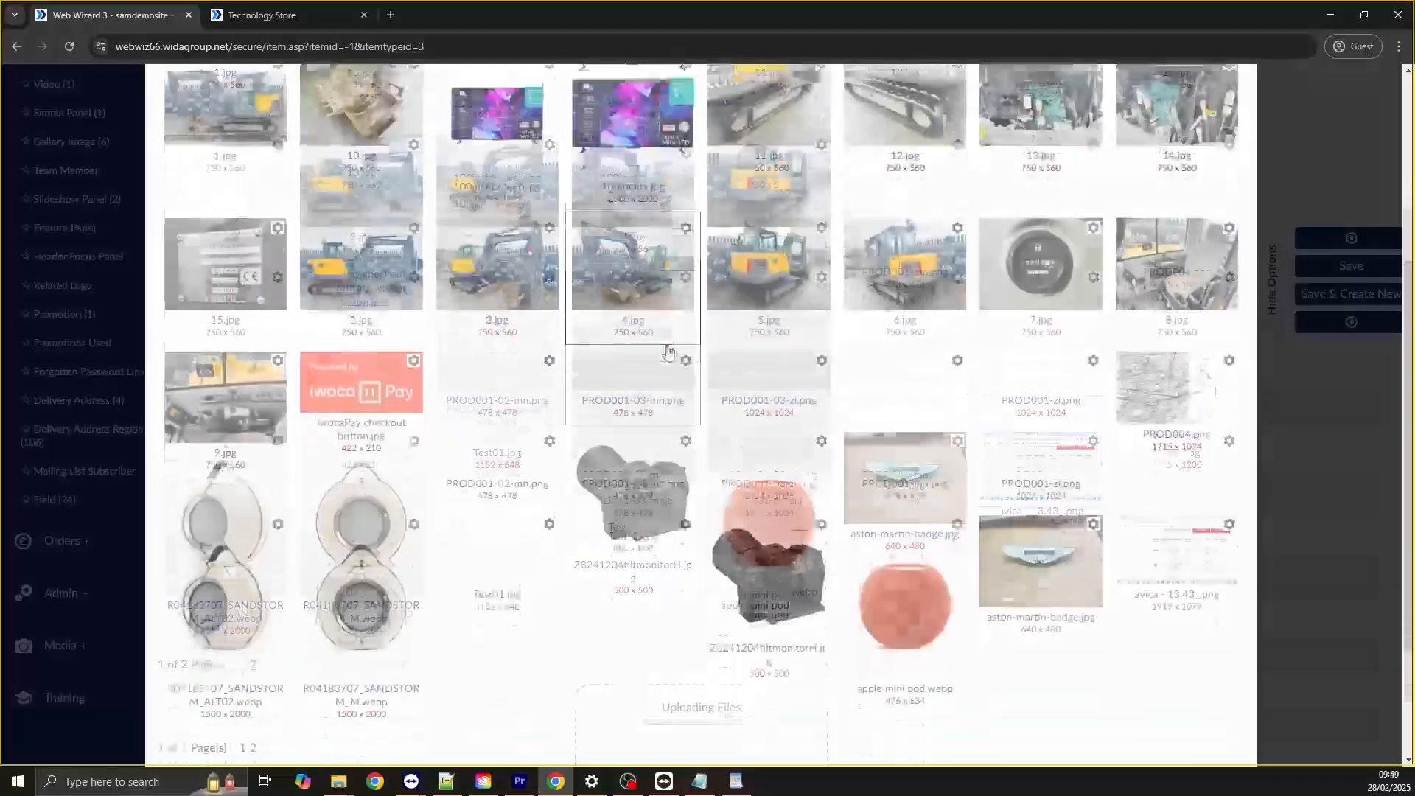
{"action": "scroll", "coordinate": [619, 549], "scroll_direction": "down", "scroll_amount": 2}
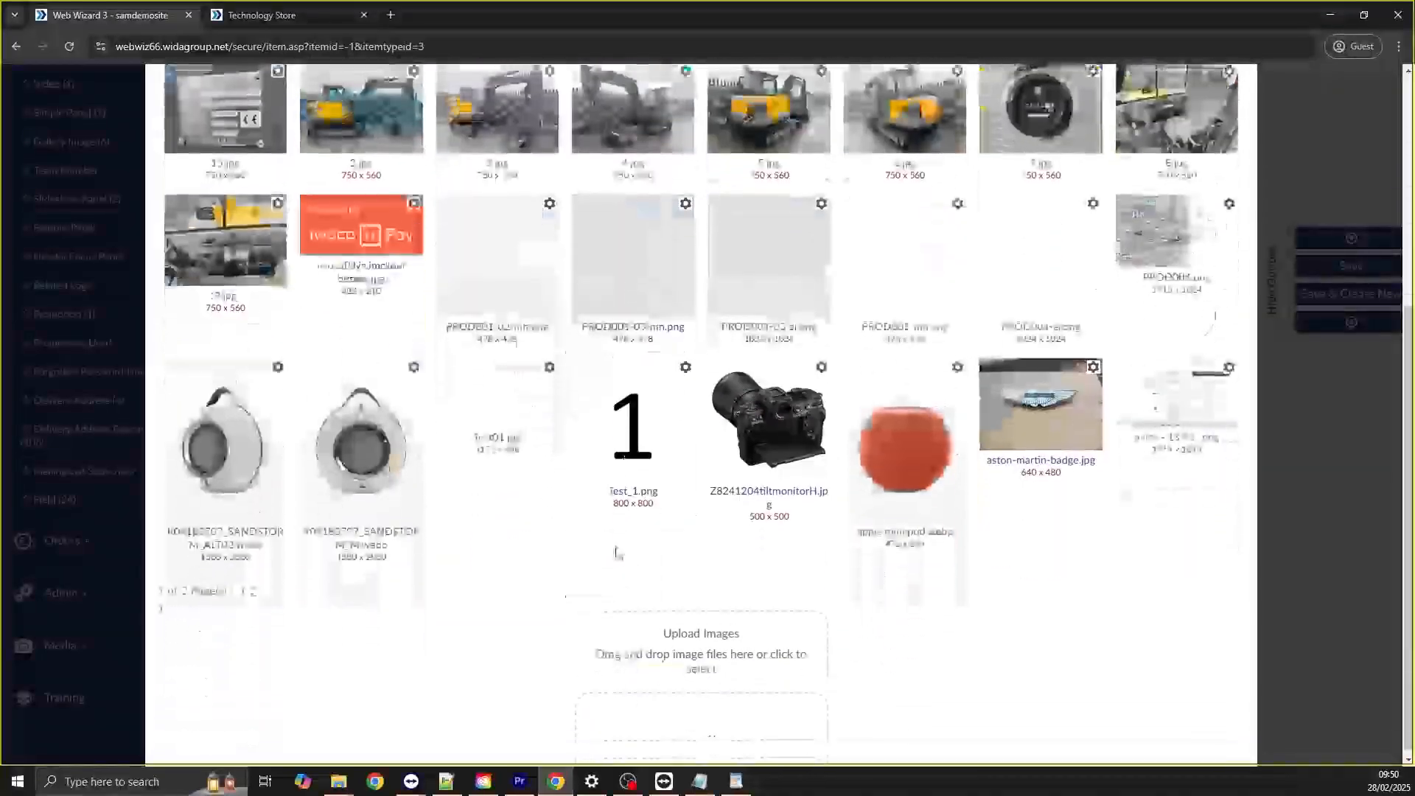
{"action": "left_click", "coordinate": [619, 431]}
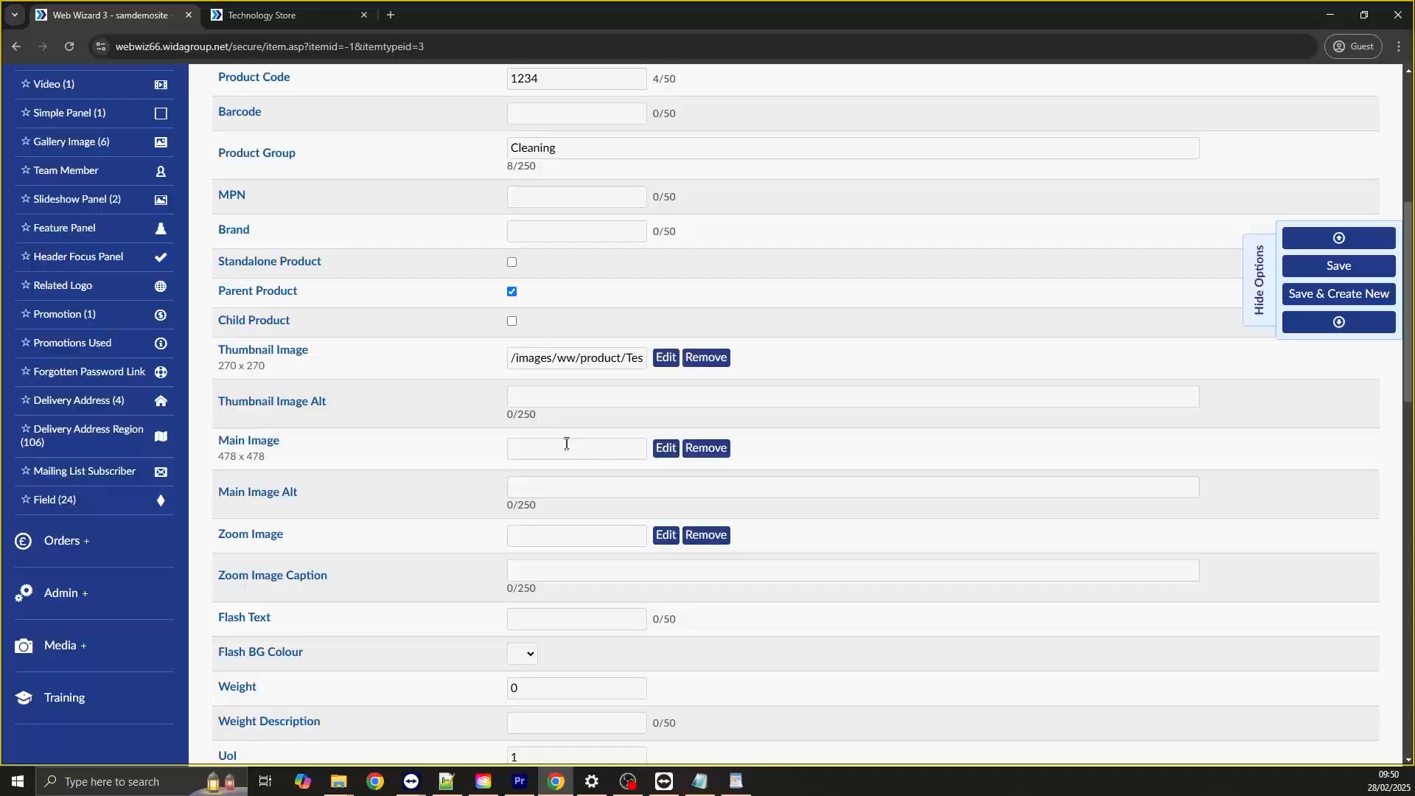
{"action": "scroll", "coordinate": [566, 443], "scroll_direction": "down", "scroll_amount": 1}
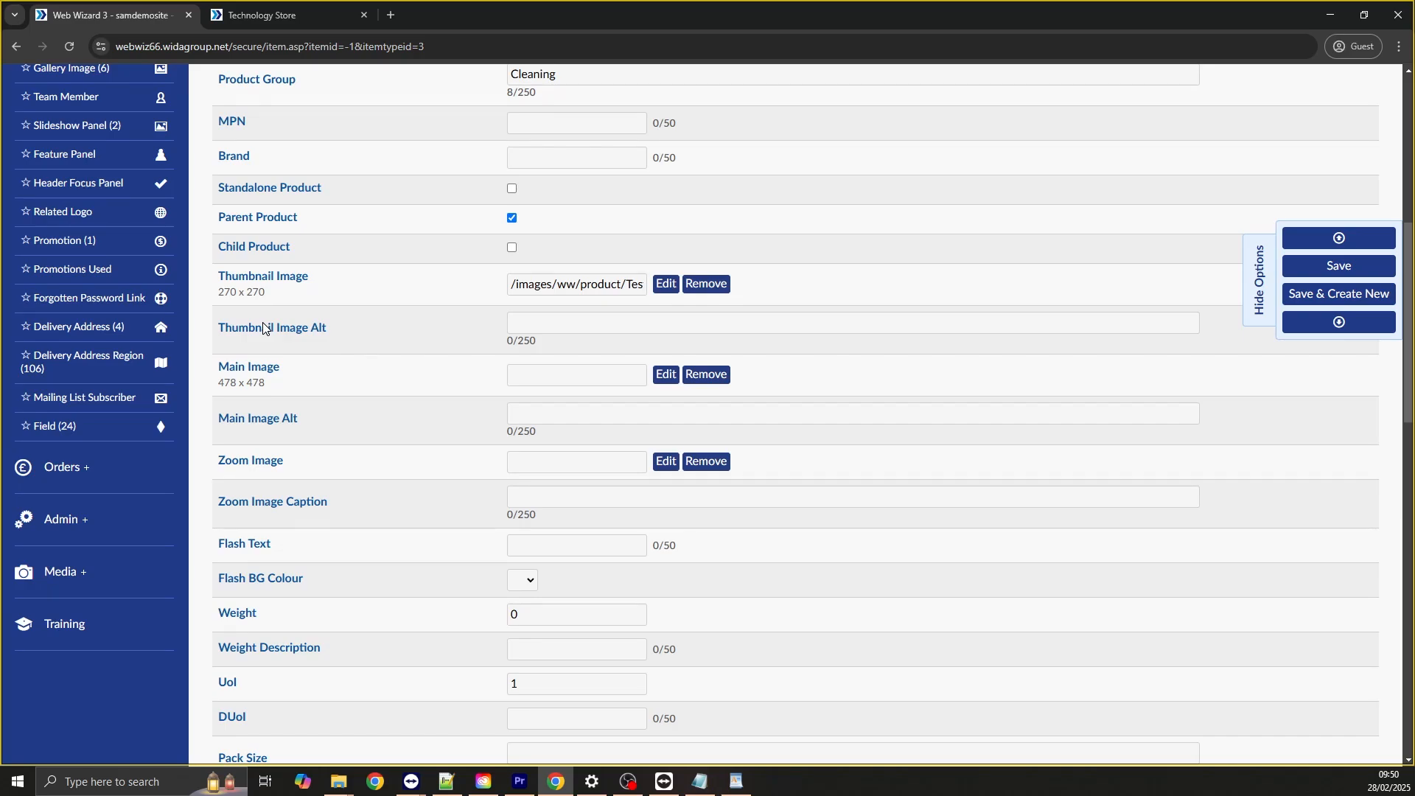
{"action": "left_click", "coordinate": [666, 379]}
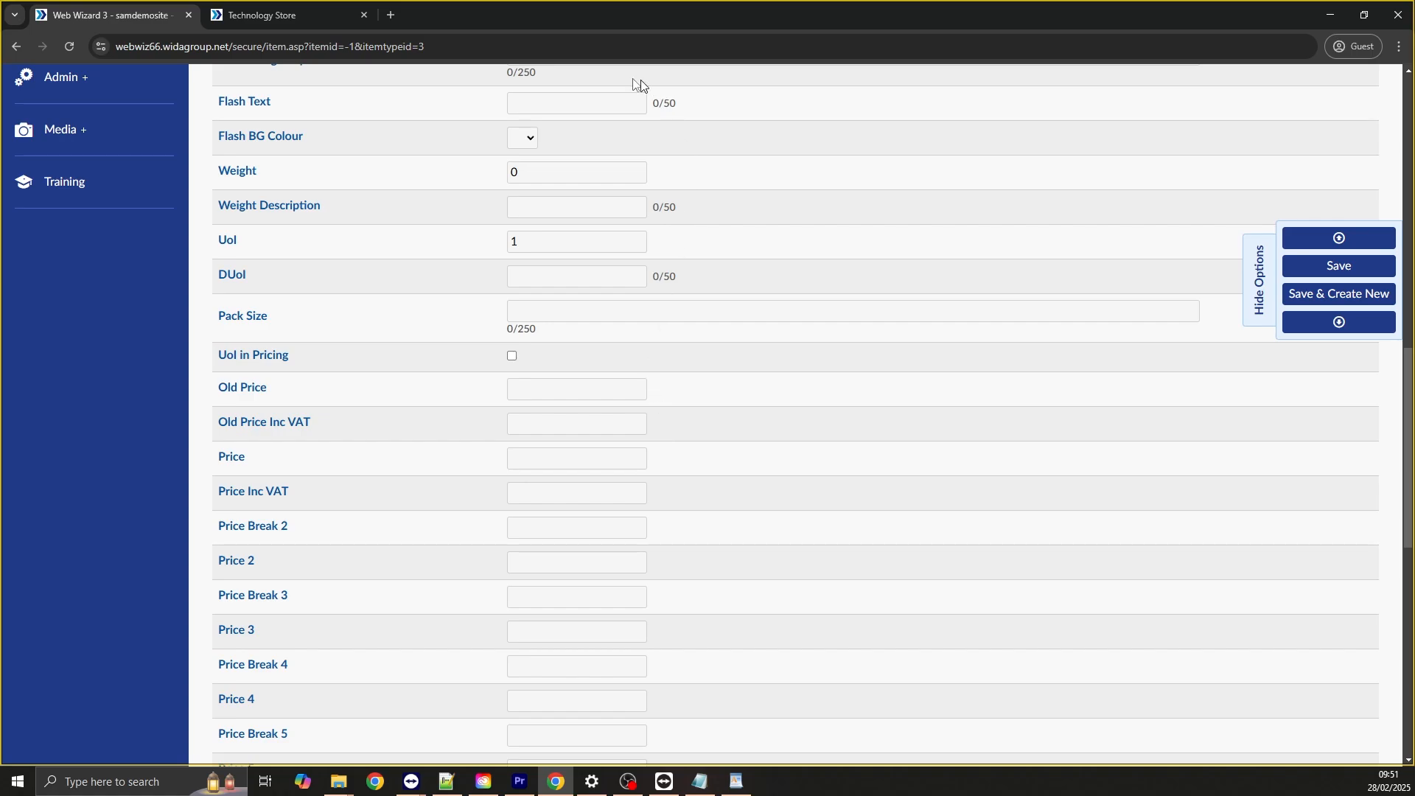
Set the flash text to "Sale!" with flash background colour 1, and enter a weight of 10 grams.
{"action": "left_click", "coordinate": [634, 103]}
{"action": "type", "text": "Sales!"}
{"action": "left_click", "coordinate": [525, 137]}
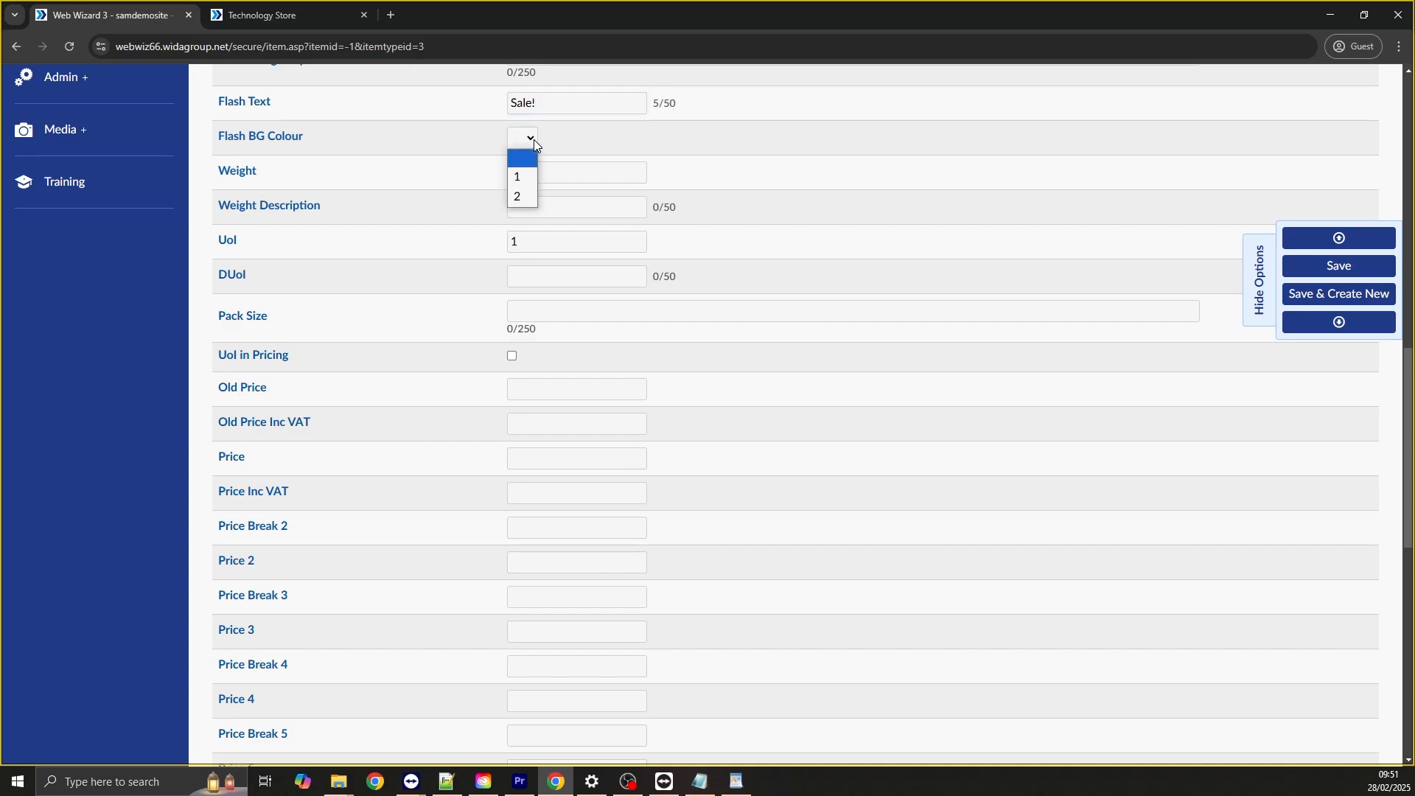
{"action": "left_click", "coordinate": [518, 176]}
{"action": "type", "text": "grams"}
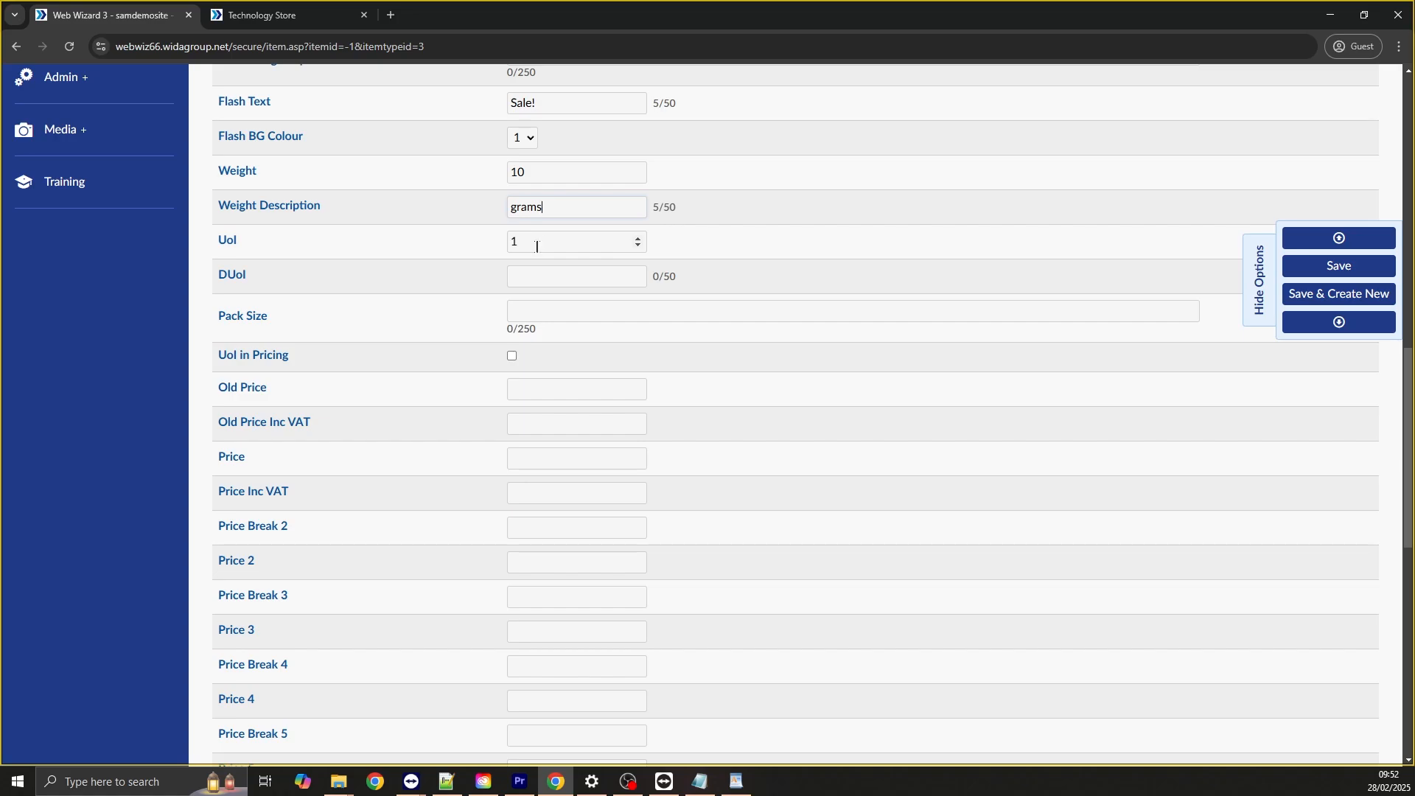
Set the UoI to 200 and the DUoI to "Box".
{"action": "left_click_drag", "start_coordinate": [534, 243], "coordinate": [504, 251]}
{"action": "type", "text": "200"}
{"action": "type", "text": "Box"}
Set the UoI to 1 and the DUoI to "Each".
{"action": "left_click_drag", "start_coordinate": [550, 246], "coordinate": [468, 236]}
{"action": "type", "text": "1"}
{"action": "left_click", "coordinate": [536, 283]}
{"action": "double_click", "coordinate": [536, 283]}
{"action": "type", "text": "Each"}
Set the pack size to 1.
{"action": "scroll", "coordinate": [502, 284], "scroll_direction": "down", "scroll_amount": 1}
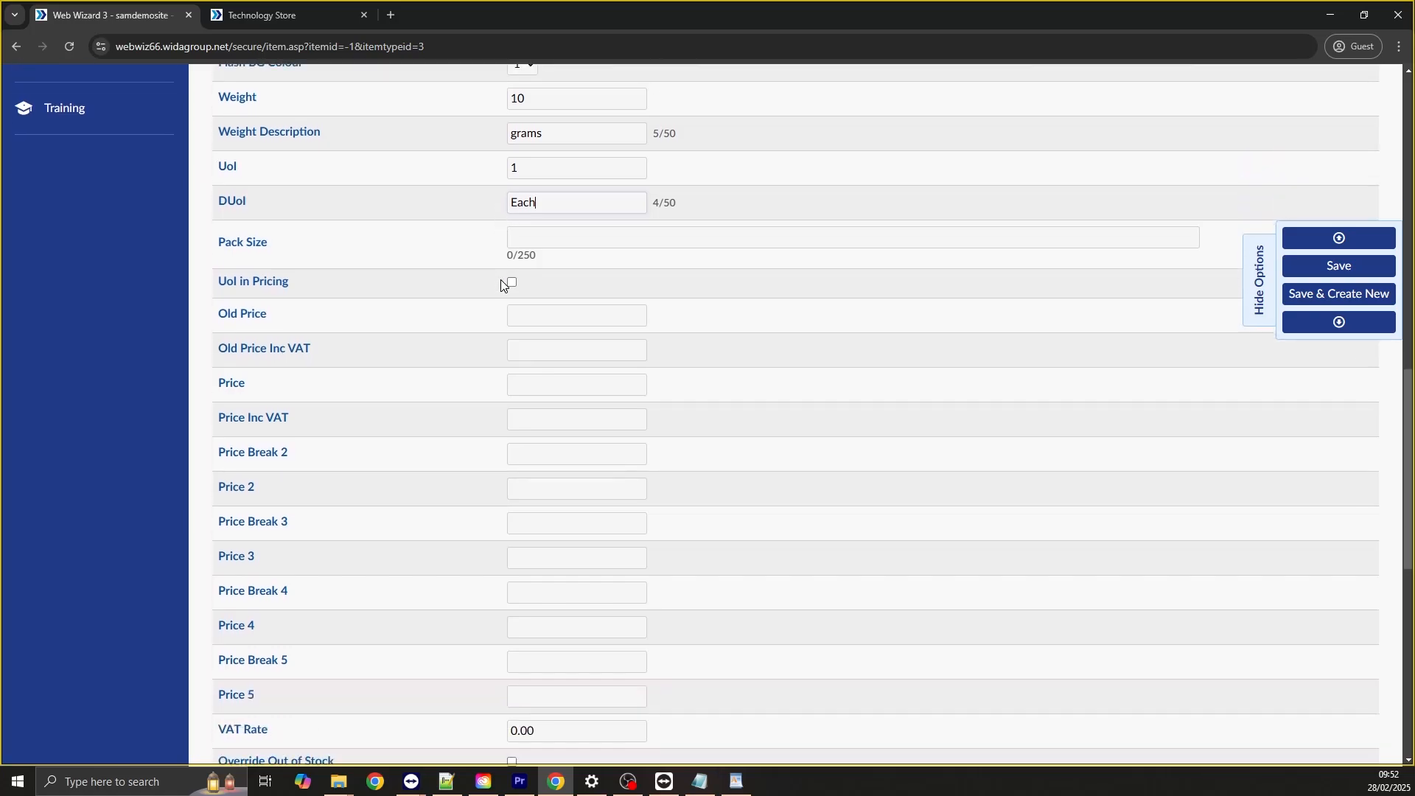
{"action": "scroll", "coordinate": [550, 300], "scroll_direction": "up", "scroll_amount": 1}
{"action": "scroll", "coordinate": [557, 317], "scroll_direction": "down", "scroll_amount": 1}
{"action": "scroll", "coordinate": [575, 384], "scroll_direction": "up", "scroll_amount": 1}
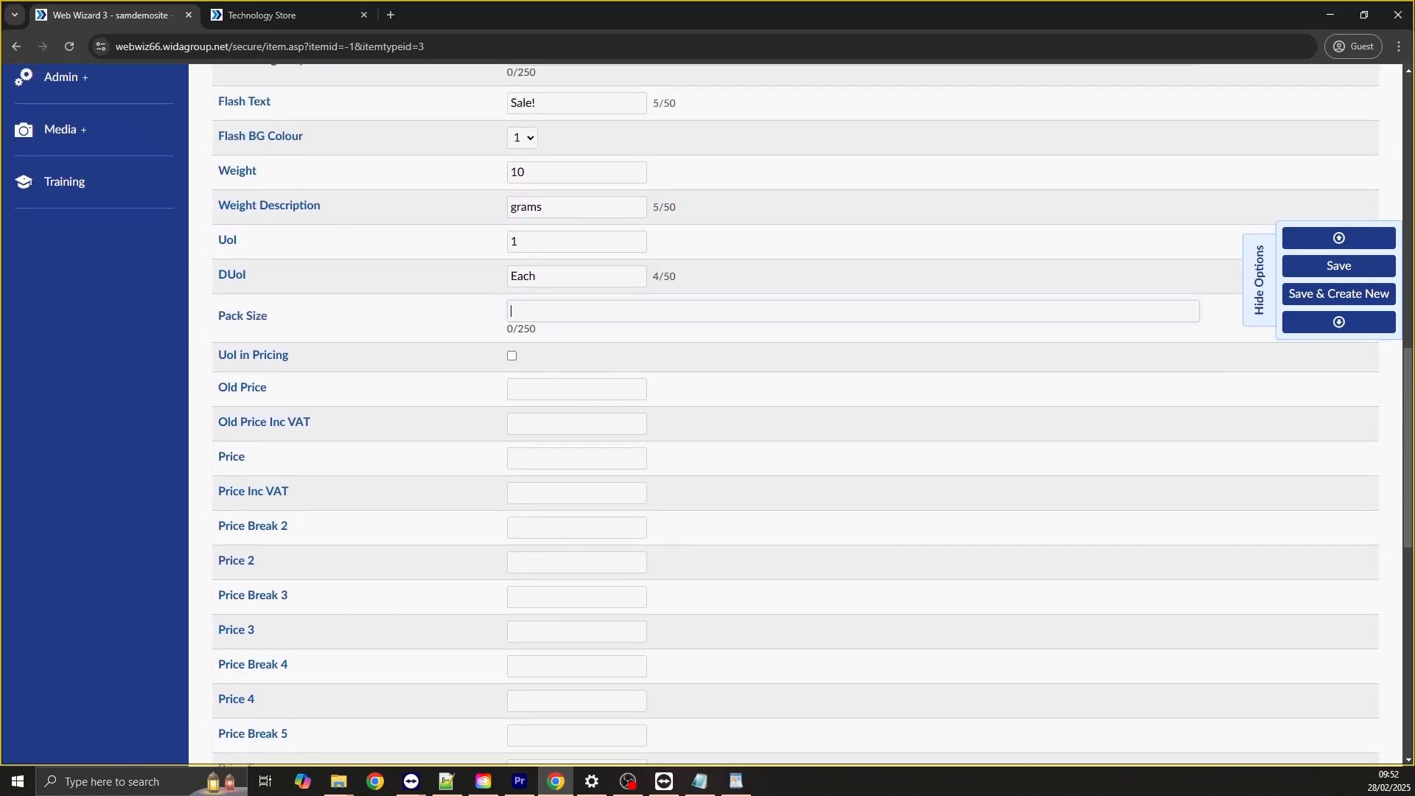
{"action": "type", "text": "1"}
Enter a price of 10.00 and a price including VAT of 12.00, leaving the old prices empty.
{"action": "scroll", "coordinate": [471, 258], "scroll_direction": "down", "scroll_amount": 1}
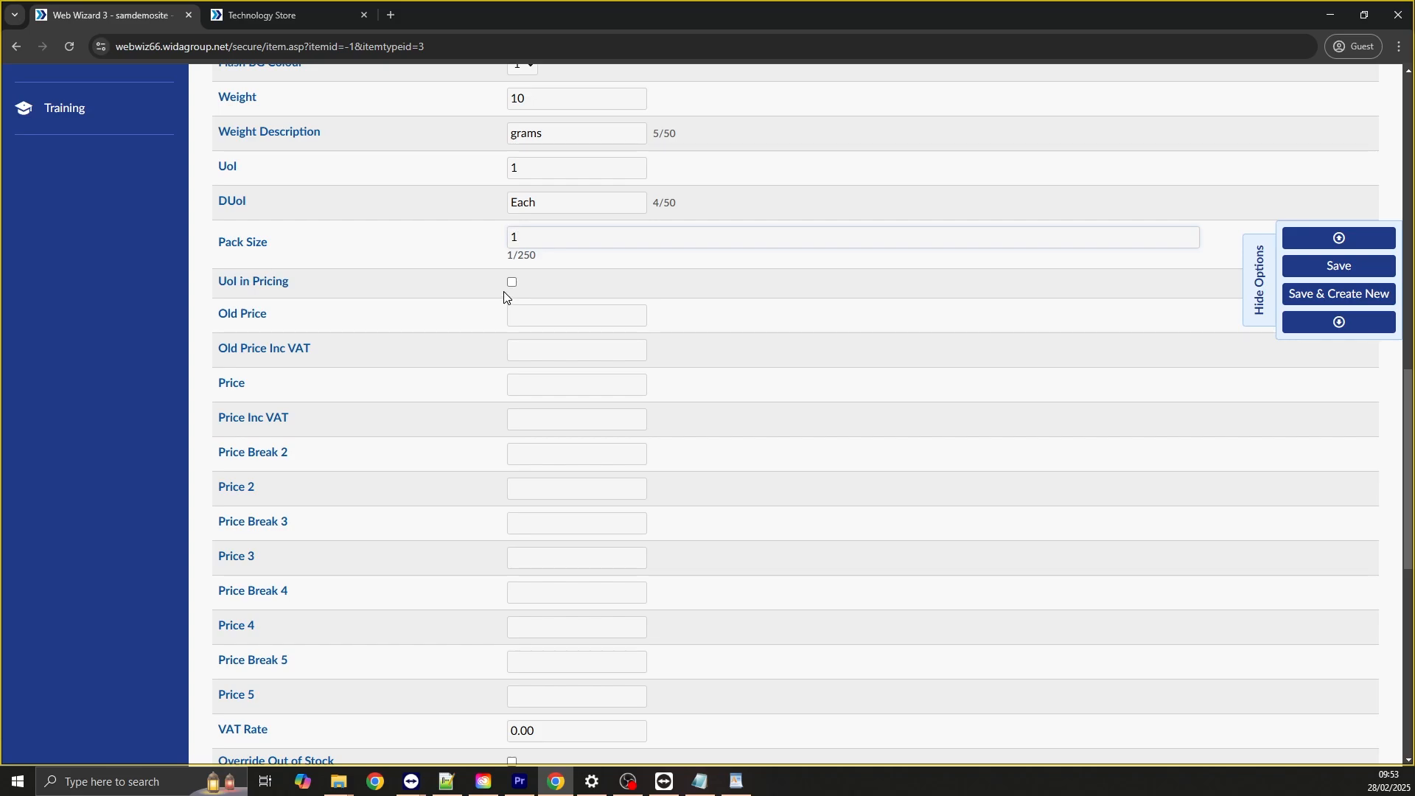
{"action": "left_click", "coordinate": [516, 316]}
{"action": "left_click", "coordinate": [559, 383]}
{"action": "scroll", "coordinate": [483, 402], "scroll_direction": "down", "scroll_amount": 1}
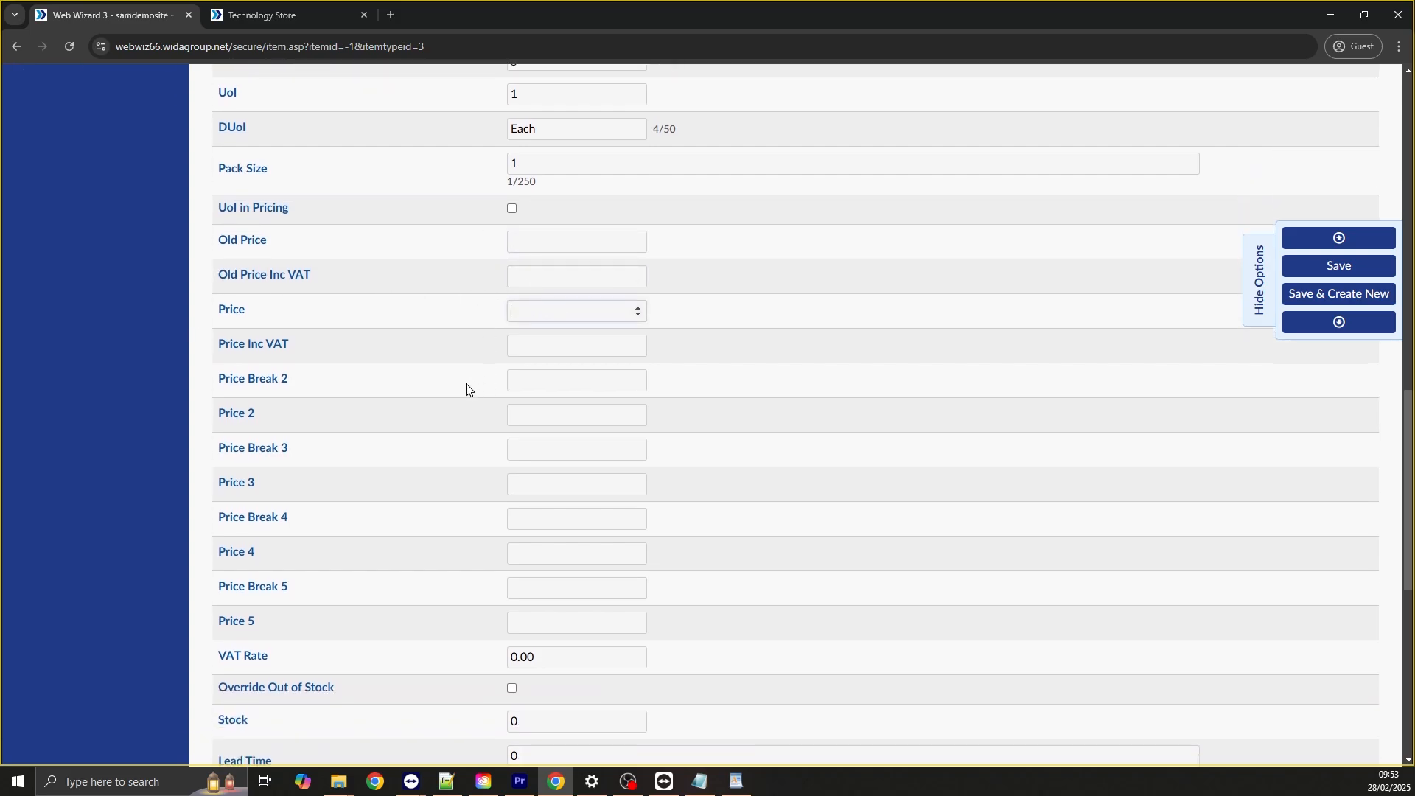
{"action": "type", "text": "10.00"}
{"action": "type", "text": "12.00"}
{"action": "key", "text": "Tab"}
Add quantity price breaks: 8.00 each from 5 units and 6.00 each from 10 units.
{"action": "scroll", "coordinate": [537, 379], "scroll_direction": "down", "scroll_amount": 1}
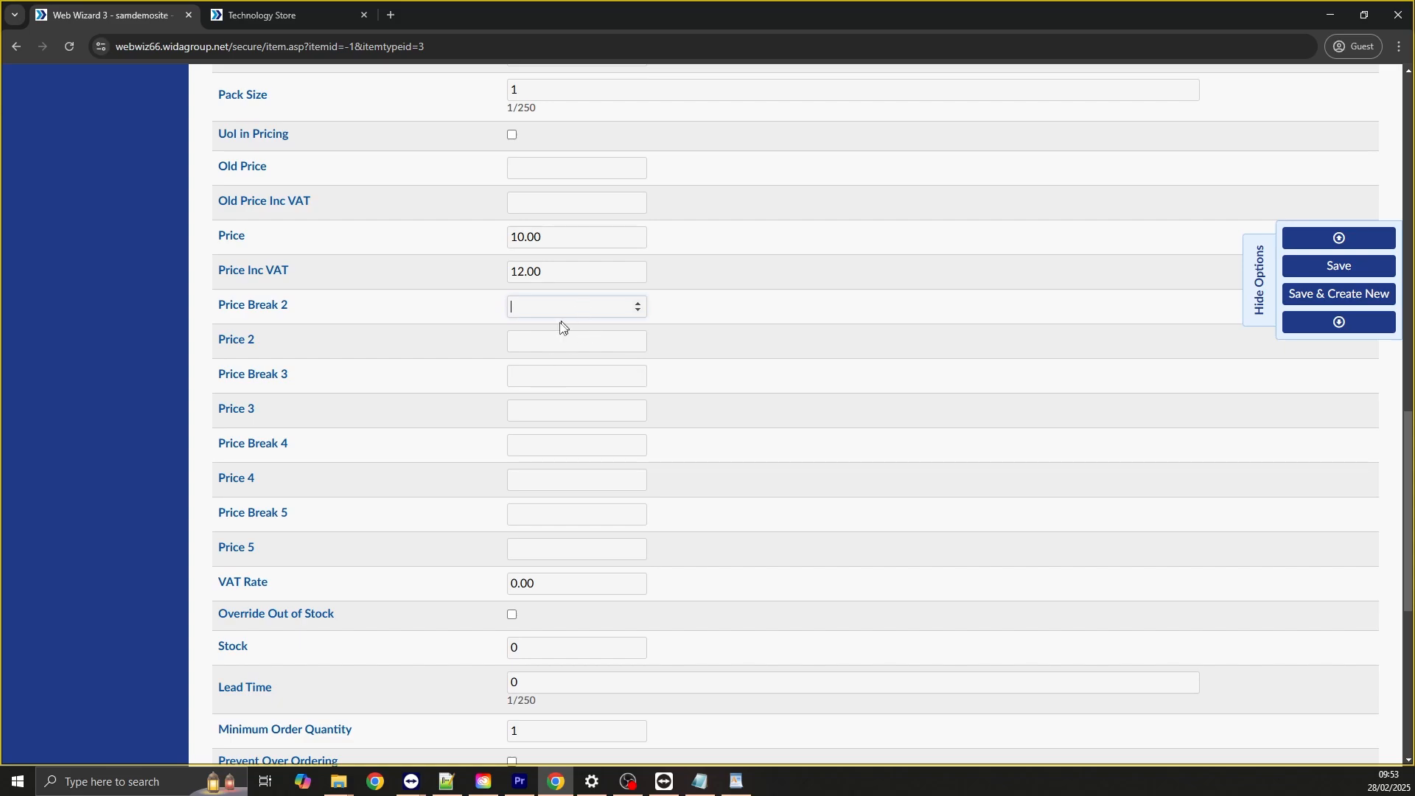
{"action": "key", "text": "Tab"}
{"action": "type", "text": "8.00"}
{"action": "type", "text": "10"}
{"action": "key", "text": "Tab"}
{"action": "type", "text": "6.00"}
Set the VAT rate to 0.2 and enable Override Out of Stock.
{"action": "scroll", "coordinate": [552, 477], "scroll_direction": "down", "scroll_amount": 1}
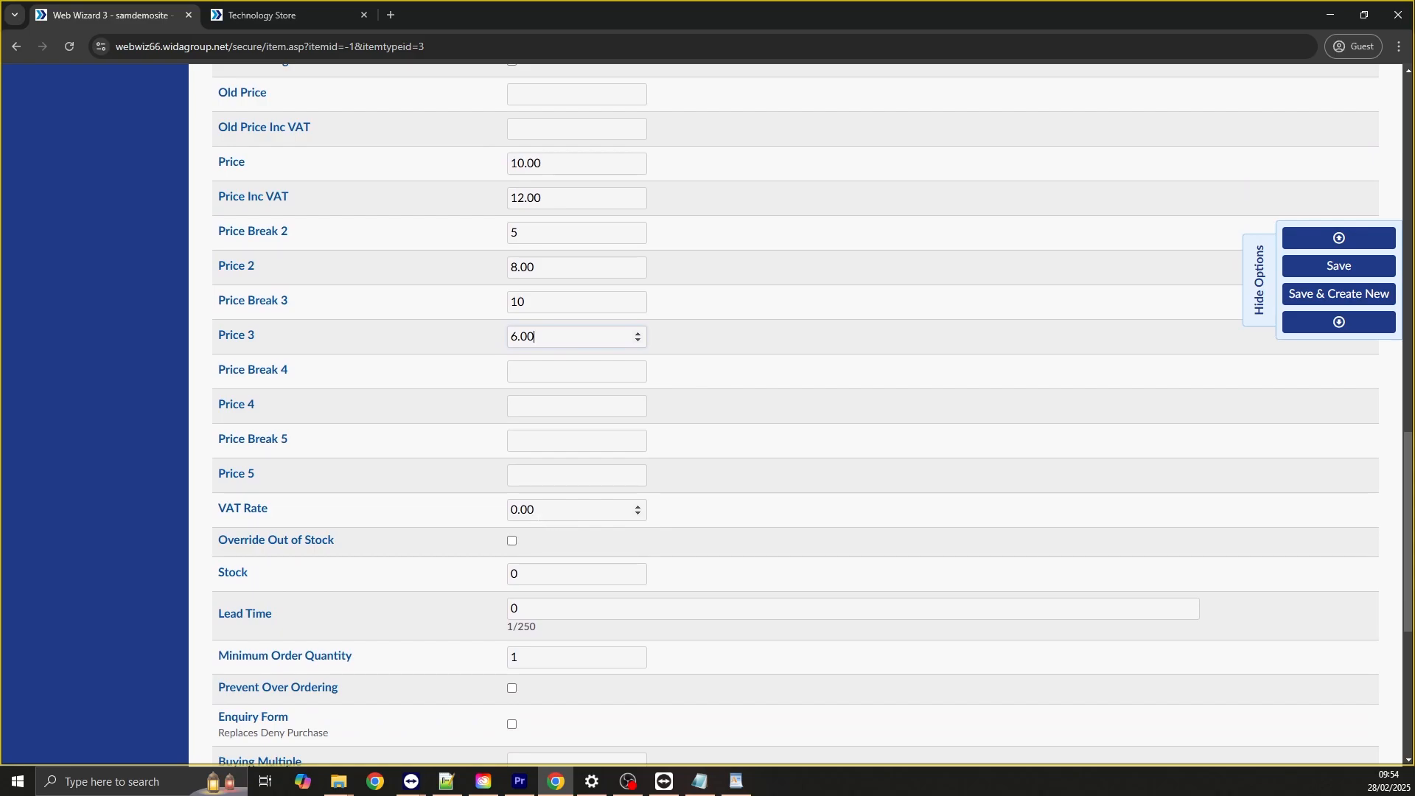
{"action": "double_click", "coordinate": [527, 509]}
{"action": "type", "text": "2"}
{"action": "scroll", "coordinate": [540, 524], "scroll_direction": "down", "scroll_amount": 2}
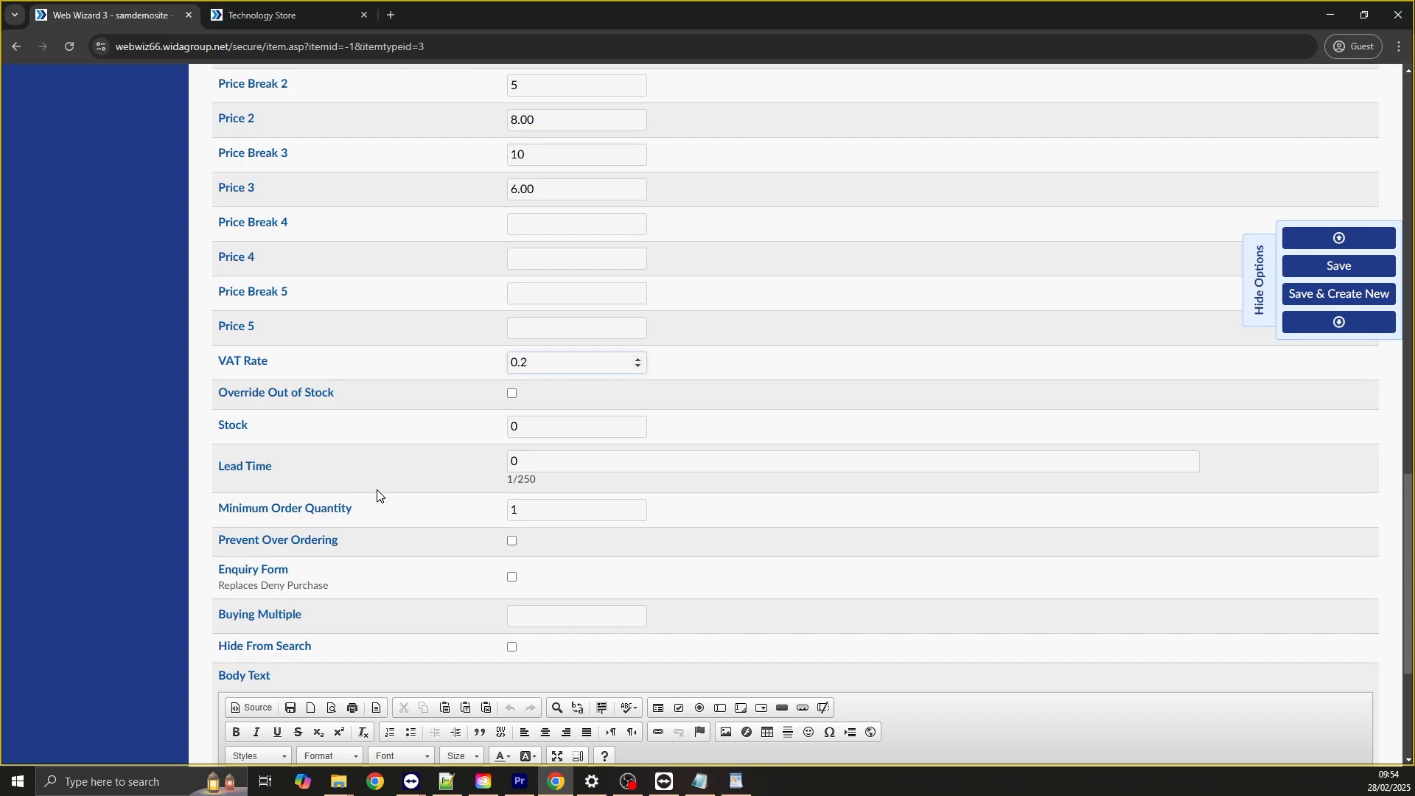
{"action": "left_click", "coordinate": [512, 393]}
{"action": "scroll", "coordinate": [515, 413], "scroll_direction": "down", "scroll_amount": 1}
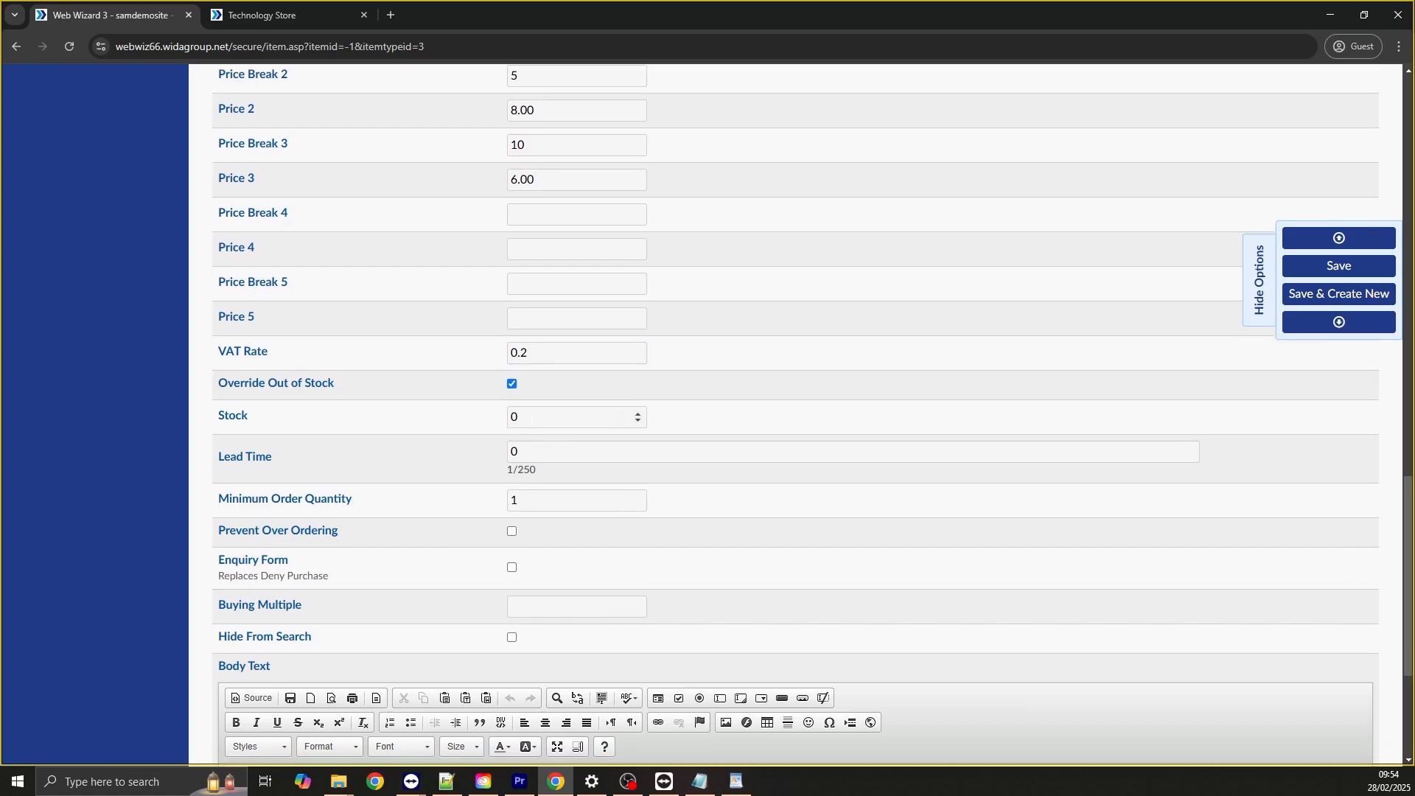
Set the product's stock to 12 and its lead time to 7.
{"action": "scroll", "coordinate": [551, 372], "scroll_direction": "down", "scroll_amount": 1}
{"action": "double_click", "coordinate": [517, 353]}
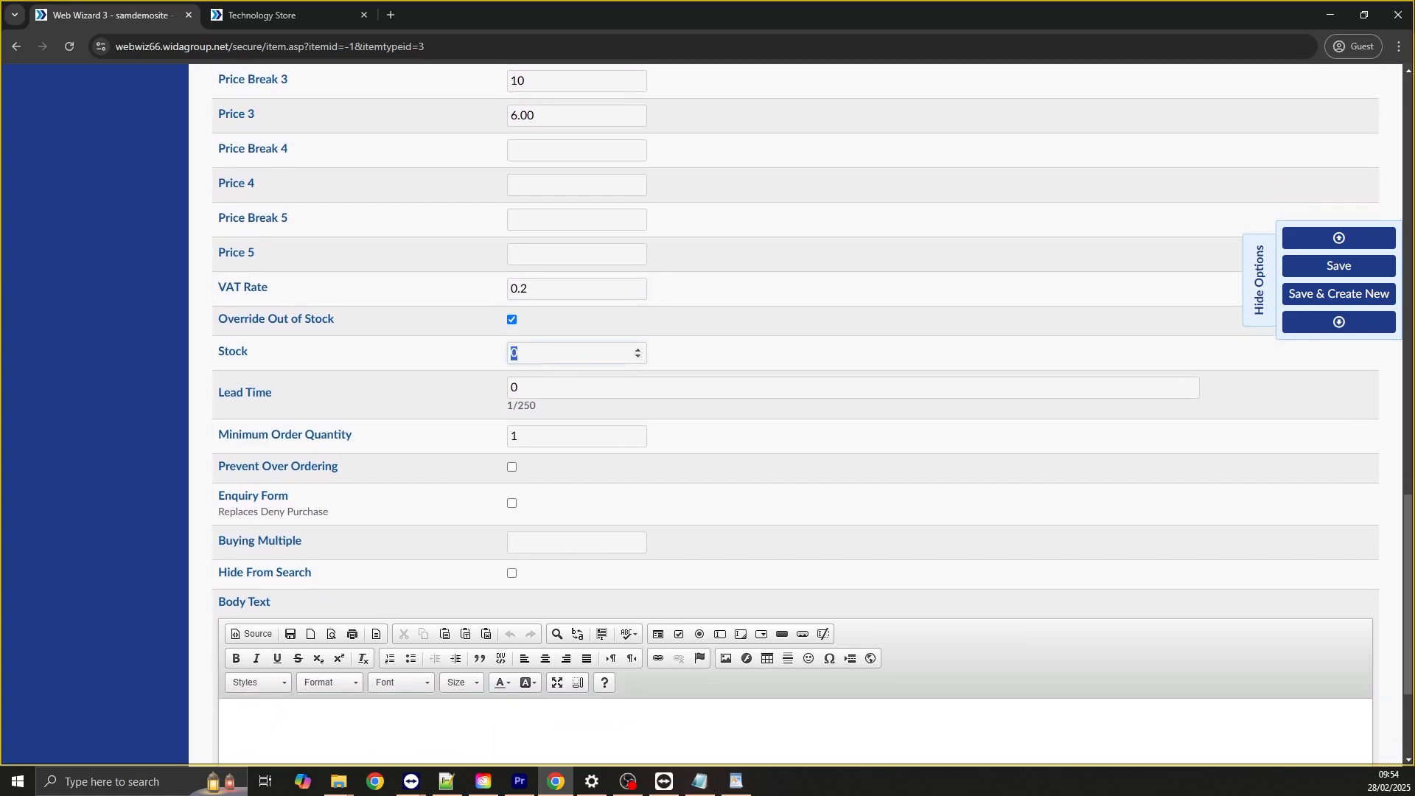
{"action": "type", "text": "12"}
{"action": "key", "text": "BackSpace"}
{"action": "type", "text": "7"}
{"action": "scroll", "coordinate": [549, 382], "scroll_direction": "down", "scroll_amount": 2}
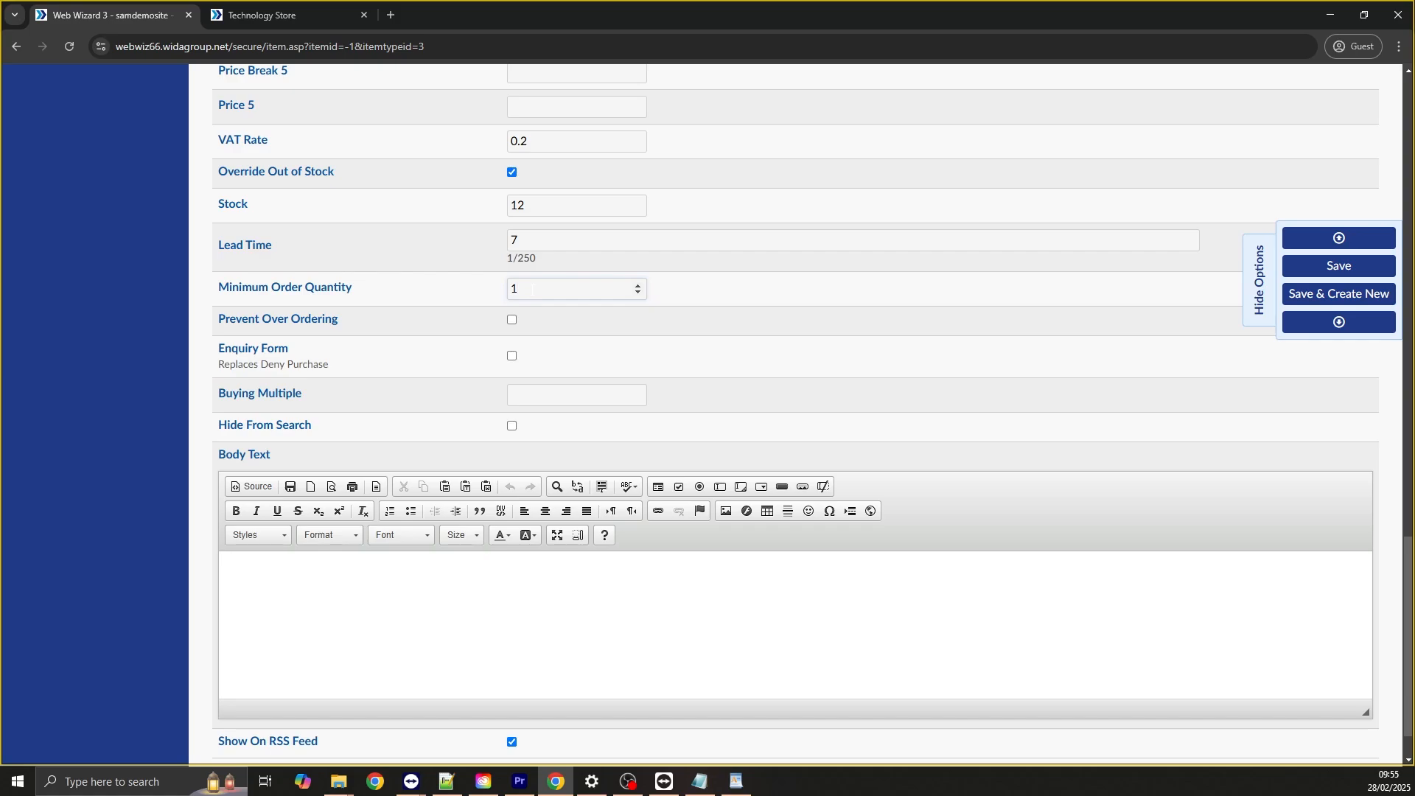
Set the minimum order quantity to 3.
{"action": "type", "text": "3"}
{"action": "scroll", "coordinate": [368, 295], "scroll_direction": "down", "scroll_amount": 1}
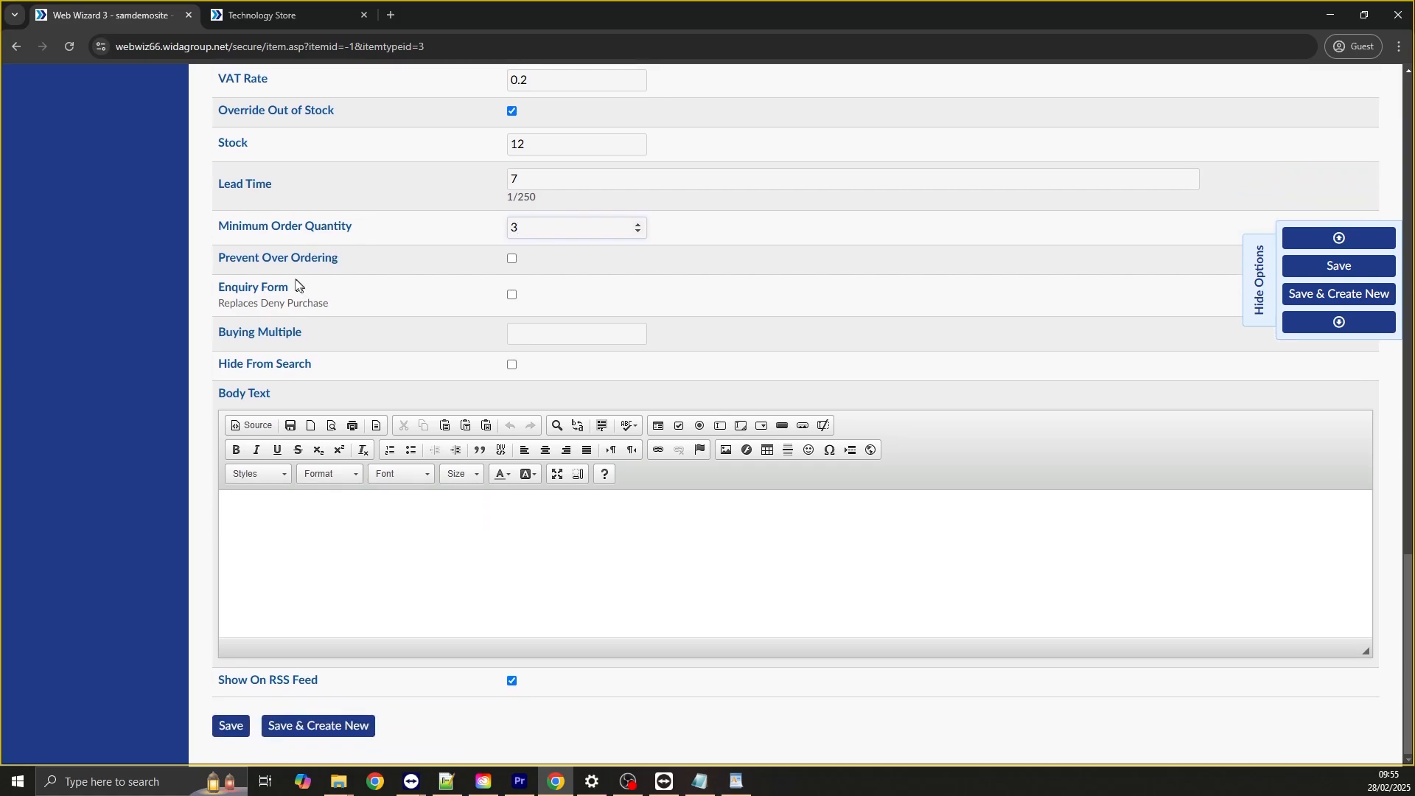
{"action": "scroll", "coordinate": [335, 287], "scroll_direction": "up", "scroll_amount": 1}
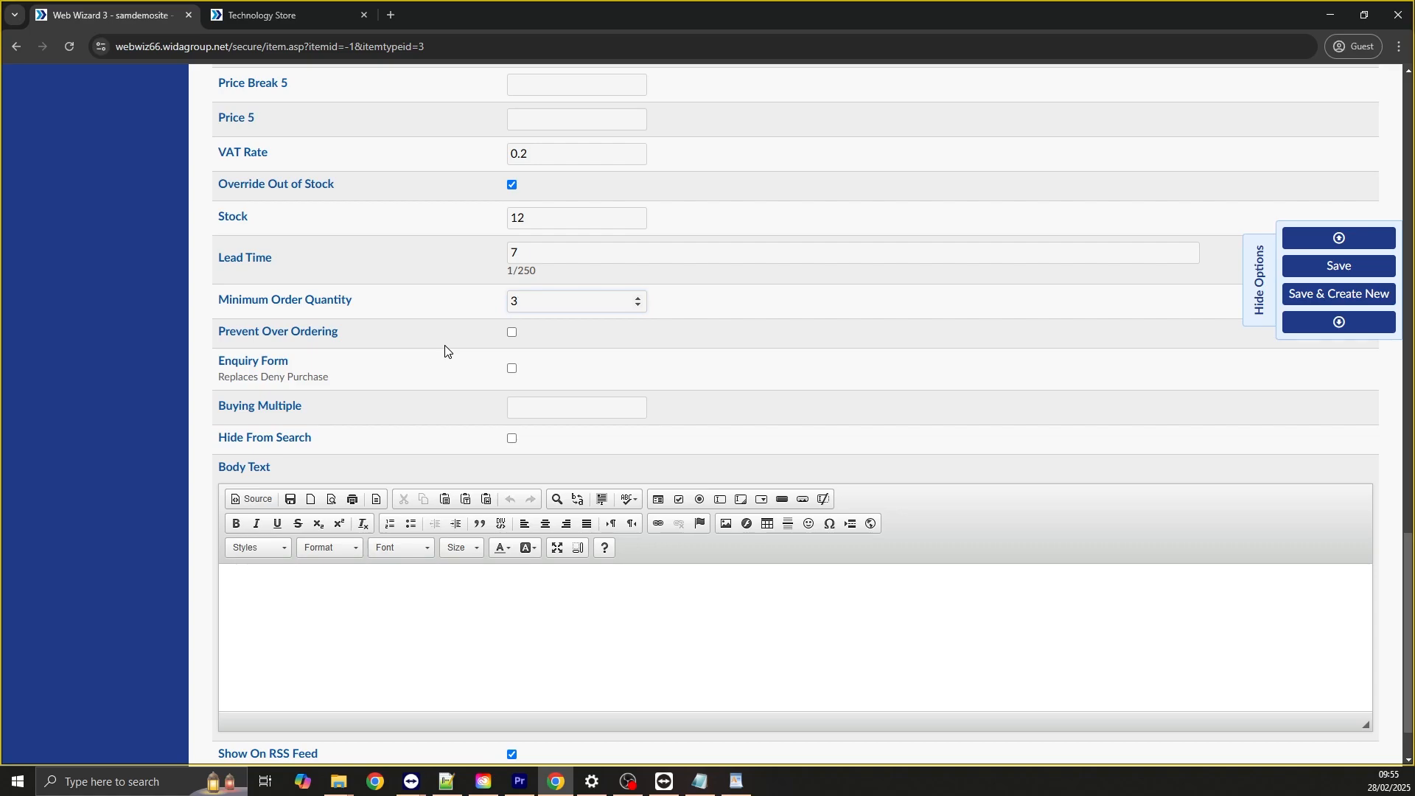
Enable Prevent Over Ordering and set the buying multiple to 3.
{"action": "left_click", "coordinate": [513, 335]}
{"action": "left_click", "coordinate": [514, 338]}
{"action": "left_click", "coordinate": [533, 303]}
{"action": "left_click", "coordinate": [525, 407]}
{"action": "type", "text": "3"}
{"action": "scroll", "coordinate": [534, 413], "scroll_direction": "down", "scroll_amount": 1}
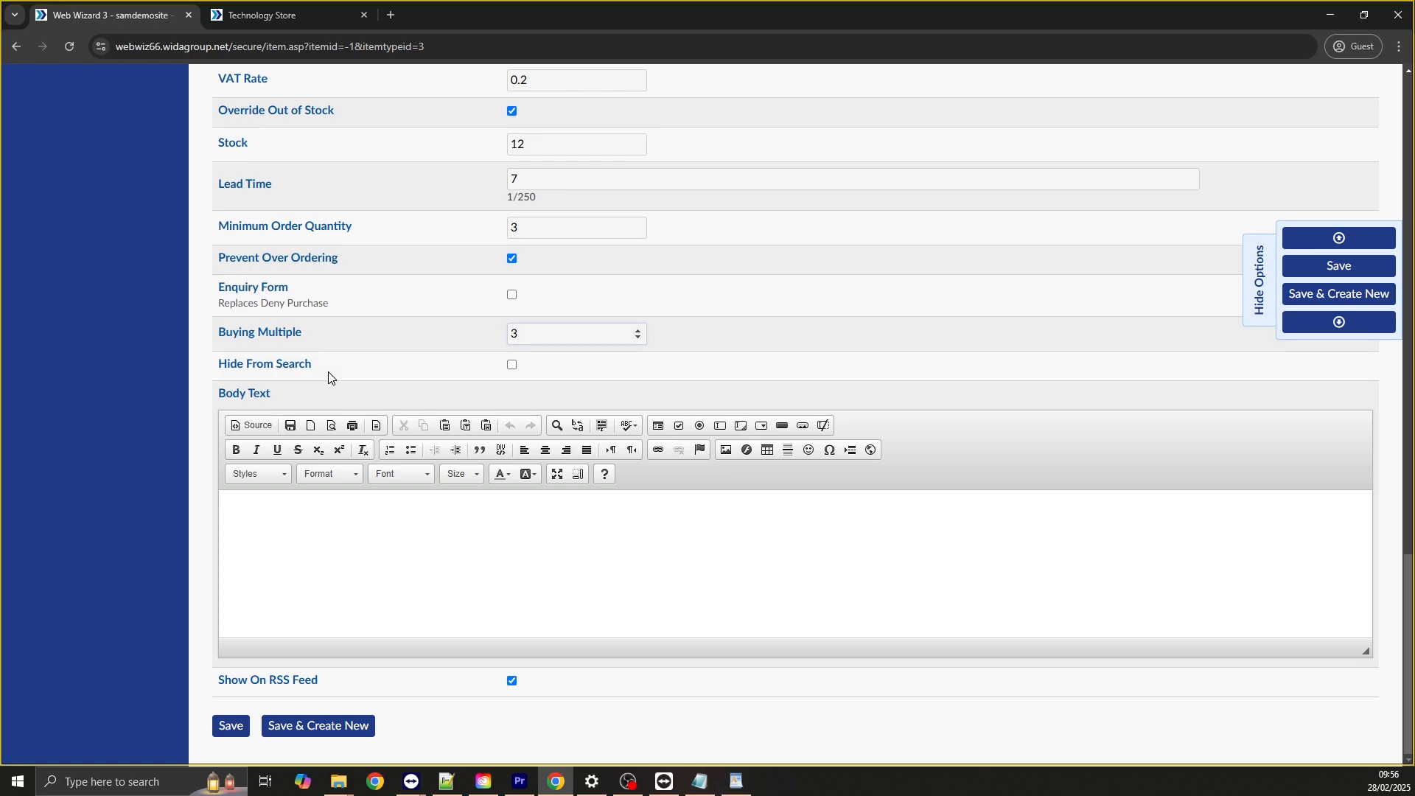
Try pasting the form content from Stock to Hide From Search into the body text with its formatting, and undo the paste.
{"action": "left_click", "coordinate": [309, 516]}
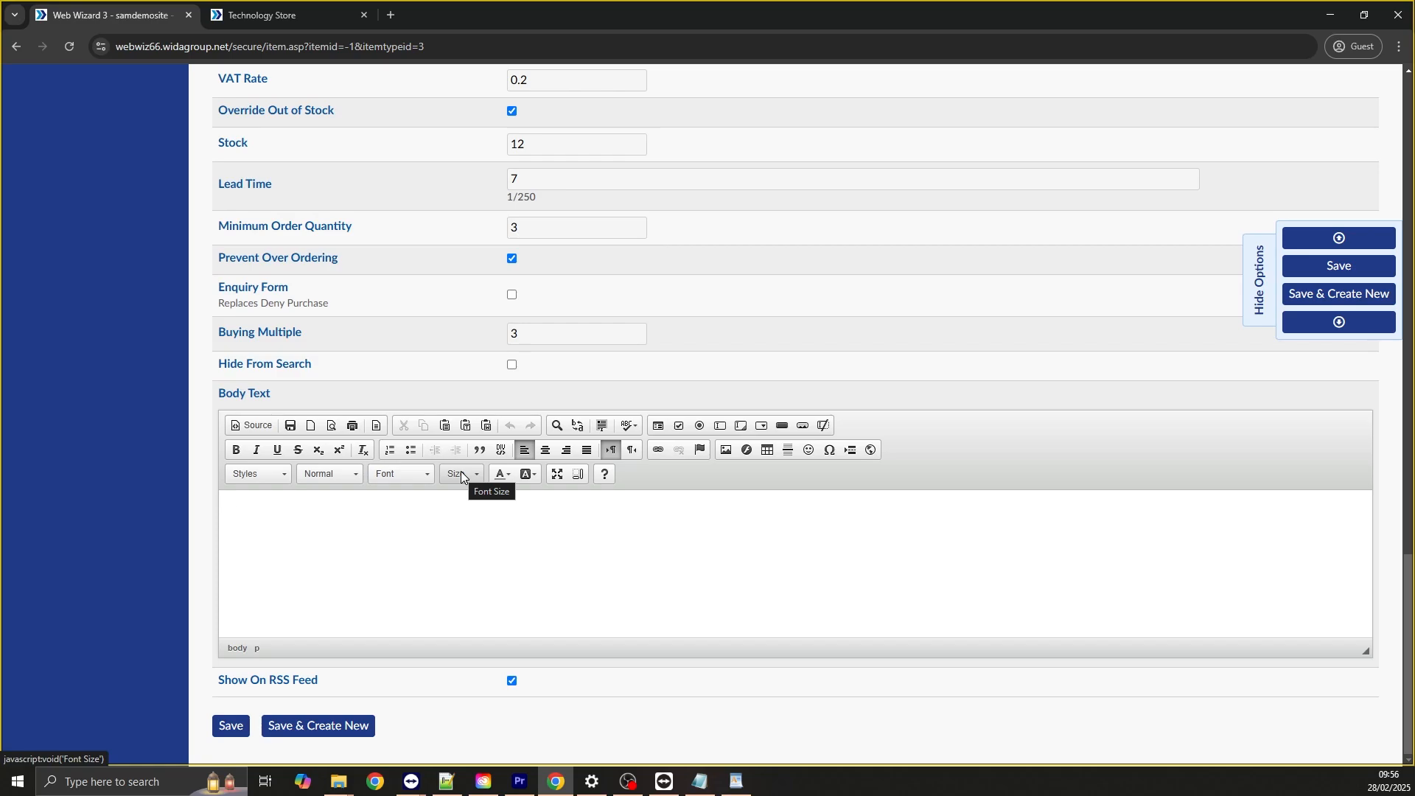
{"action": "left_click_drag", "start_coordinate": [219, 143], "coordinate": [483, 389]}
{"action": "key", "text": "ctrl+c"}
{"action": "left_click", "coordinate": [262, 575]}
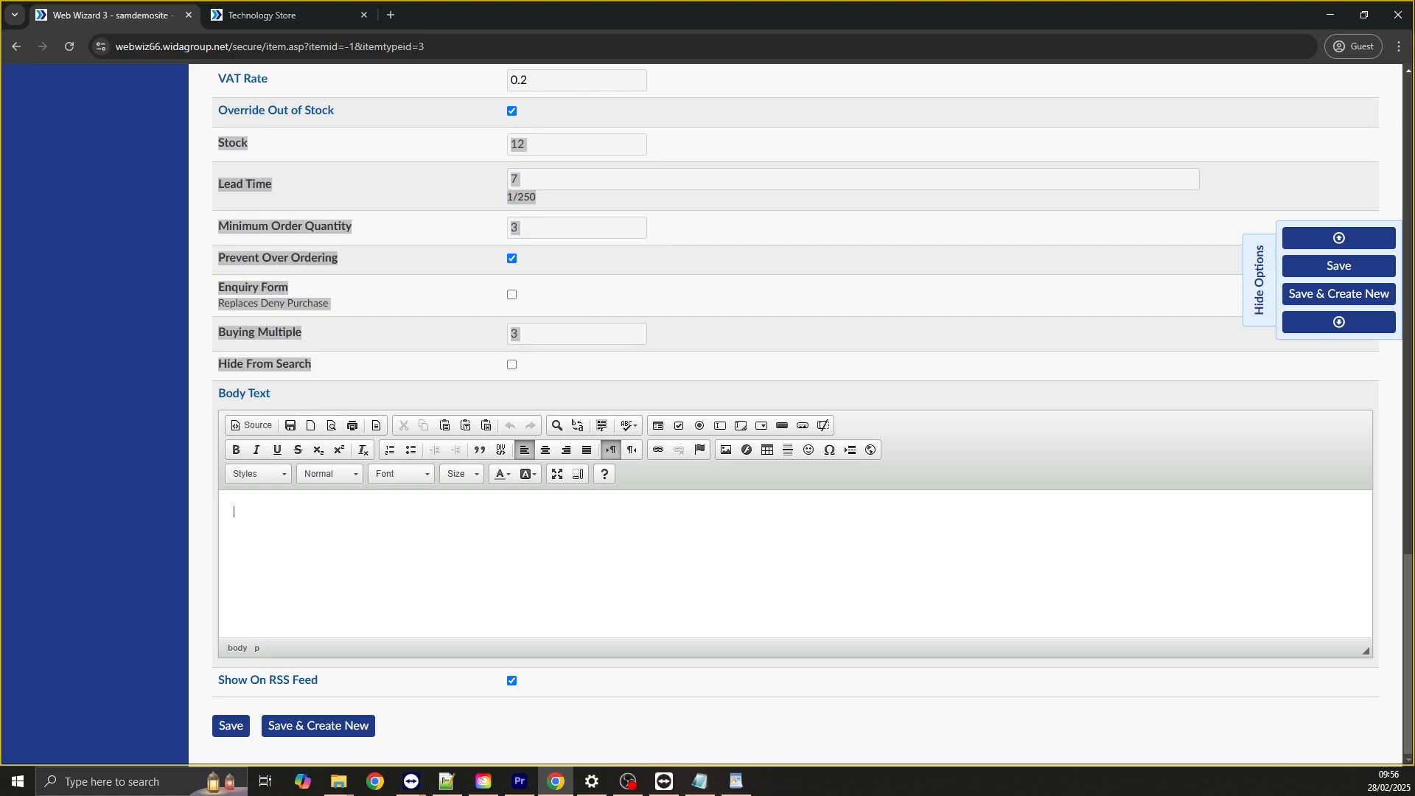
{"action": "key", "text": "ctrl+v"}
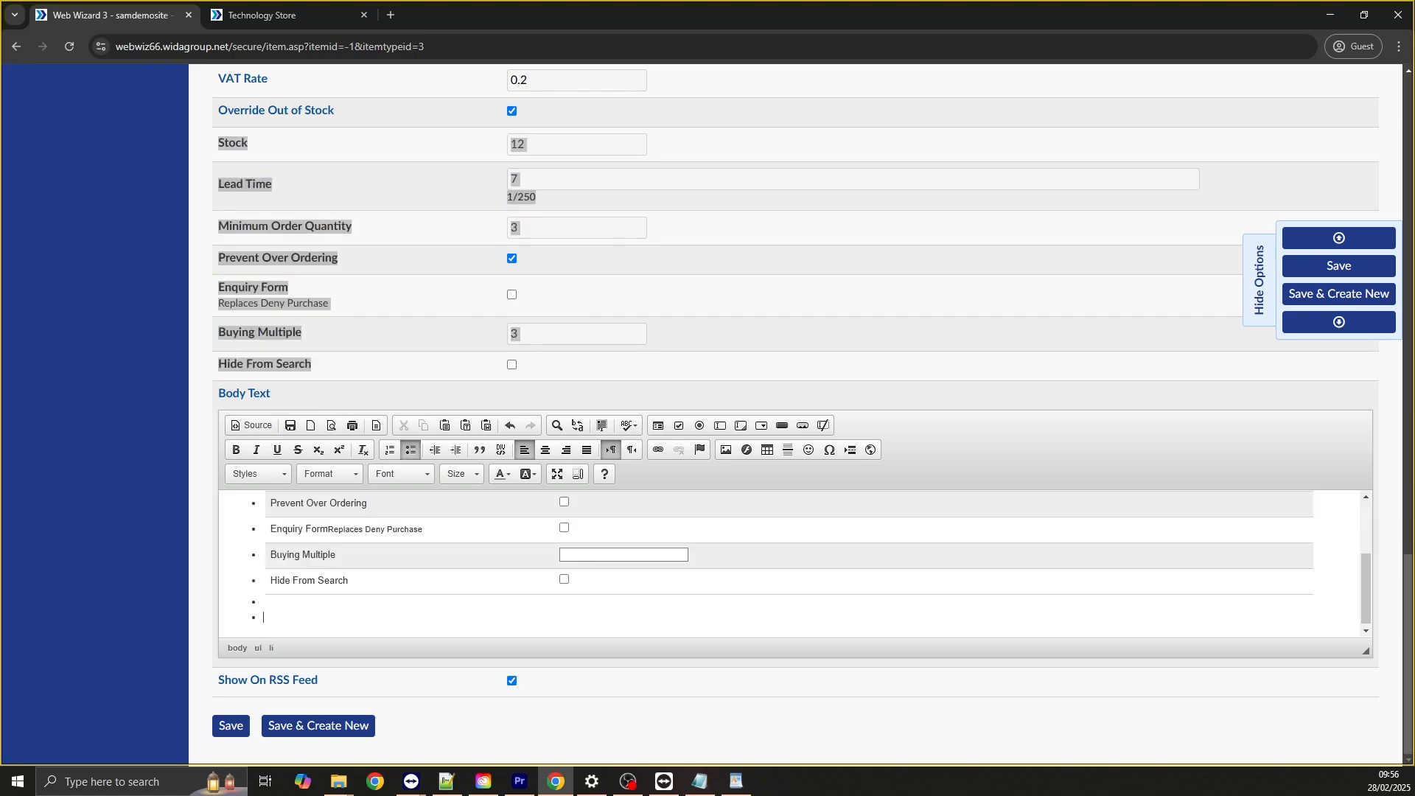
{"action": "scroll", "coordinate": [788, 560], "scroll_direction": "up", "scroll_amount": 2}
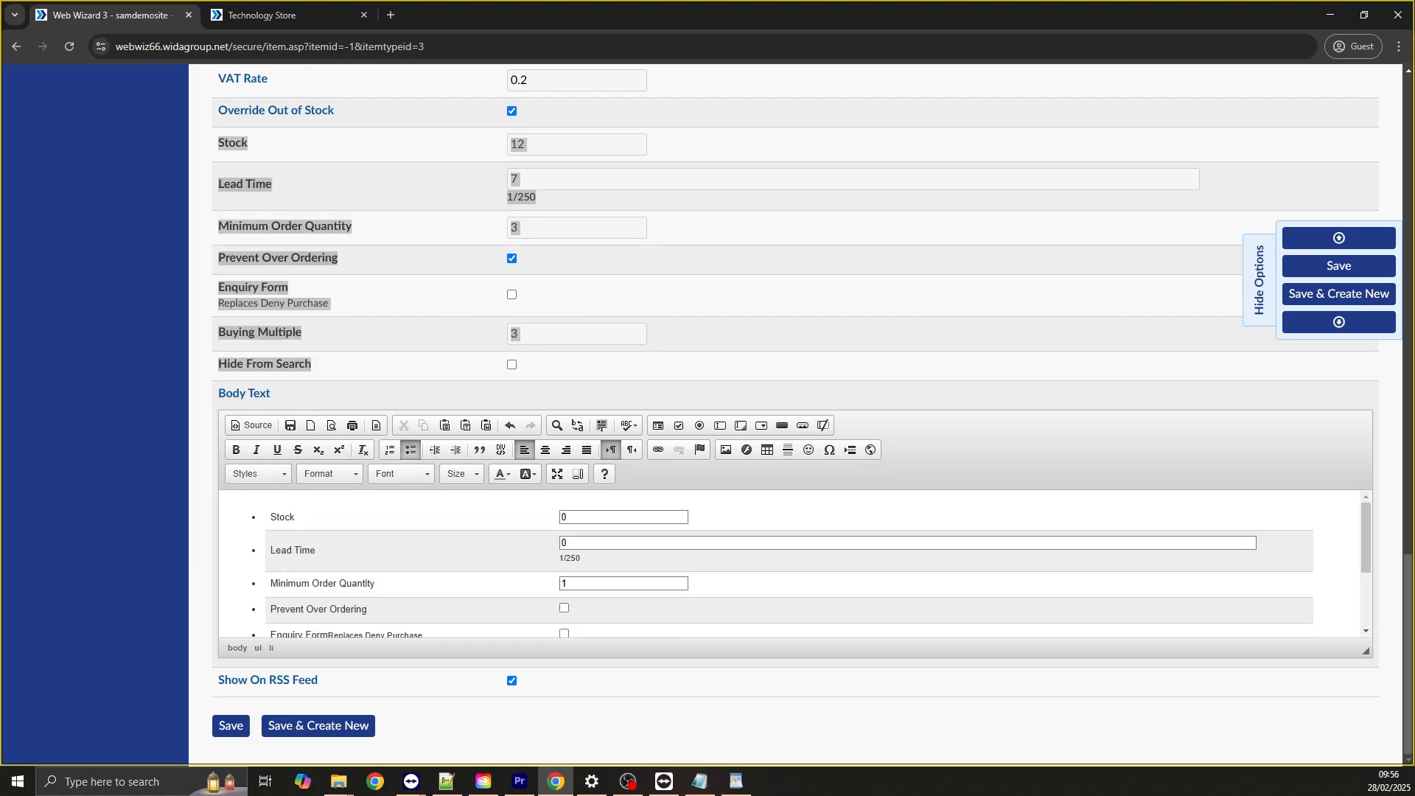
{"action": "scroll", "coordinate": [360, 552], "scroll_direction": "down", "scroll_amount": 3}
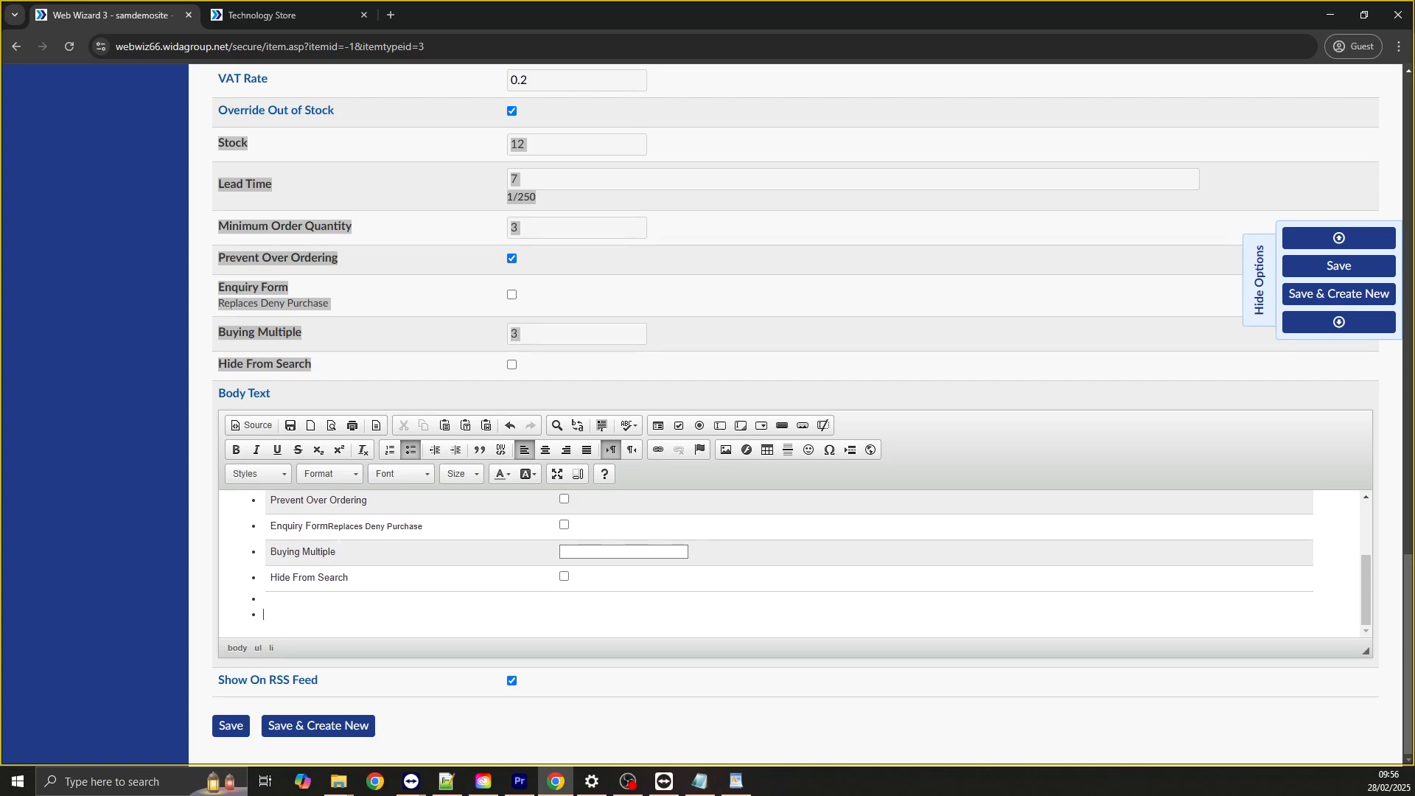
{"action": "key", "text": "ctrl+z"}
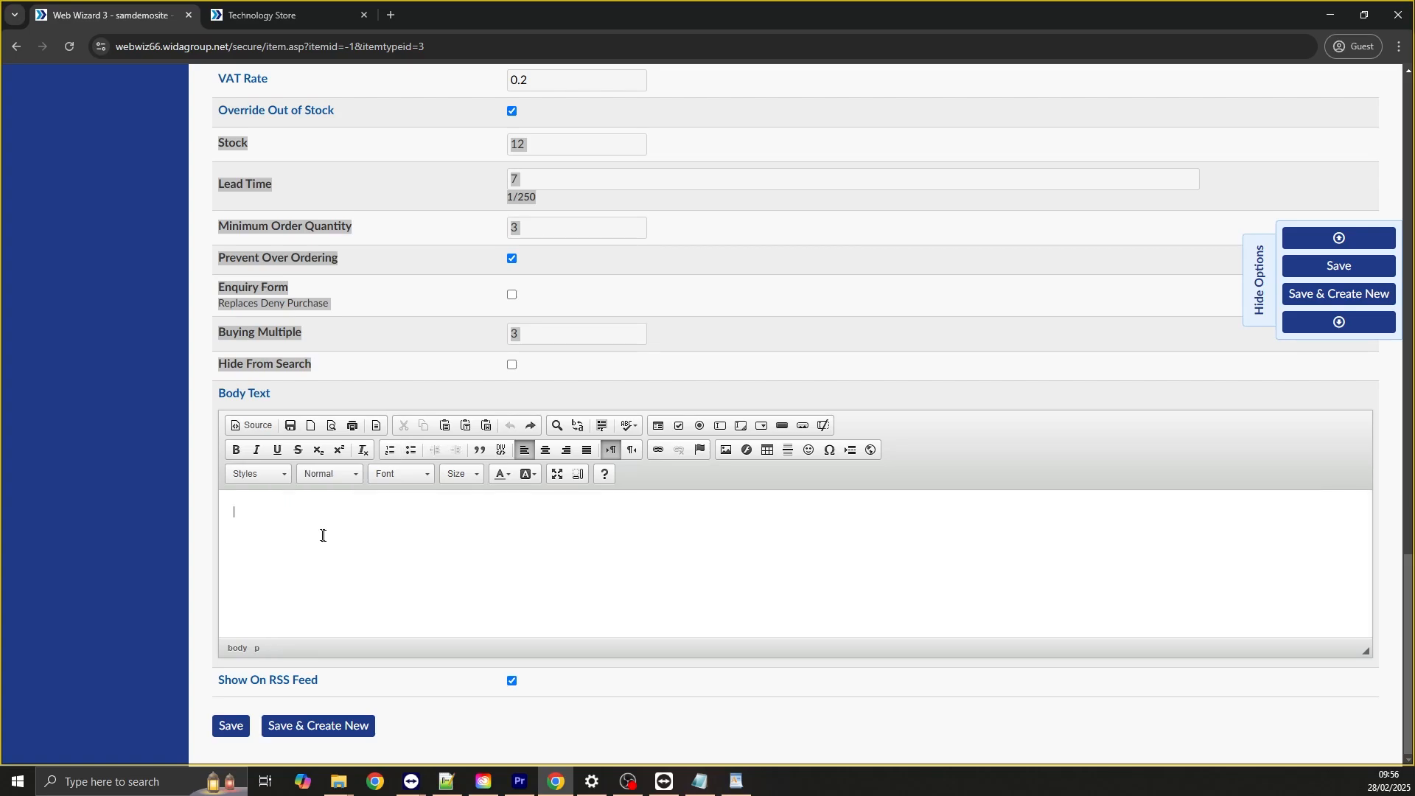
Try pasting the copied form content into the body text as plain text, and clear the body text again.
{"action": "key", "text": "ctrl+v"}
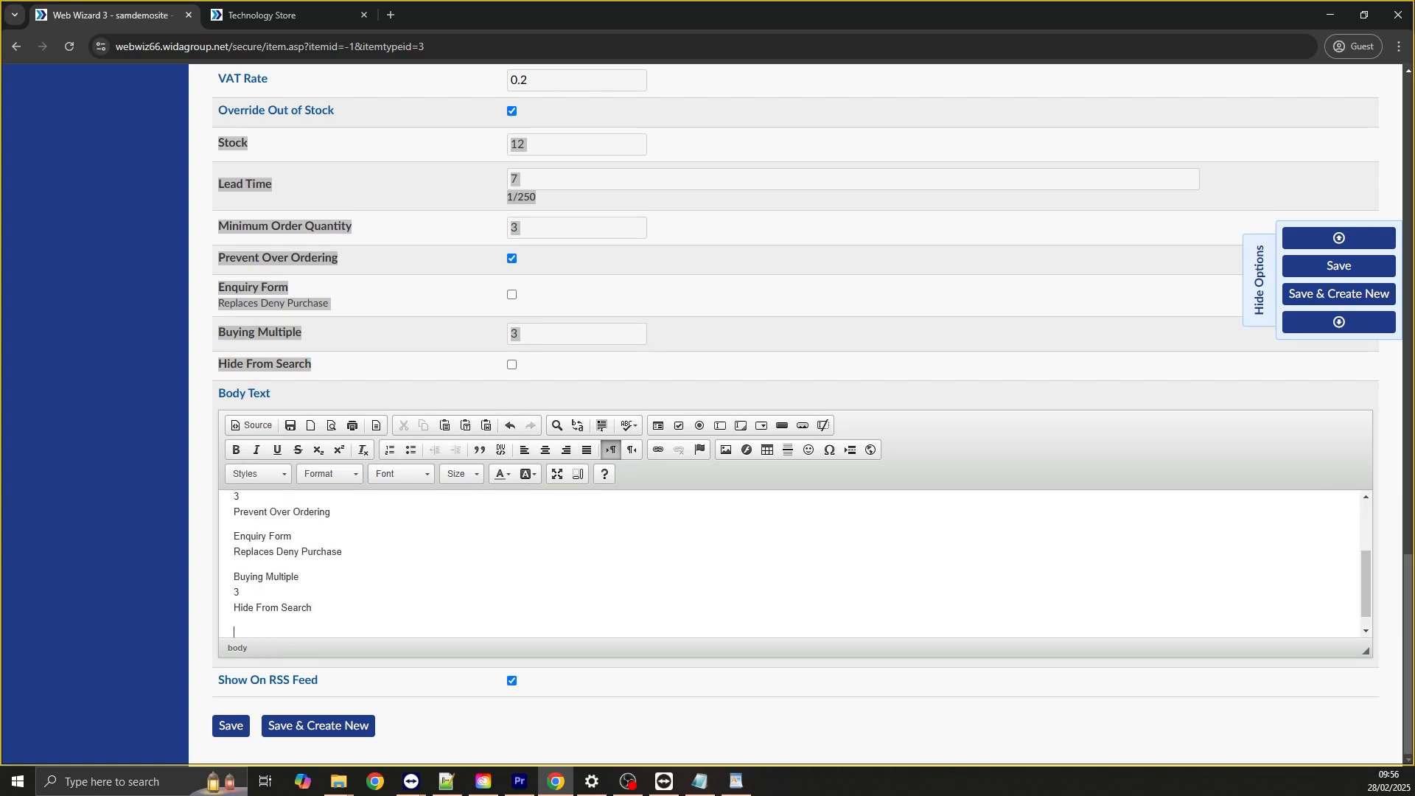
{"action": "scroll", "coordinate": [789, 564], "scroll_direction": "up", "scroll_amount": 3}
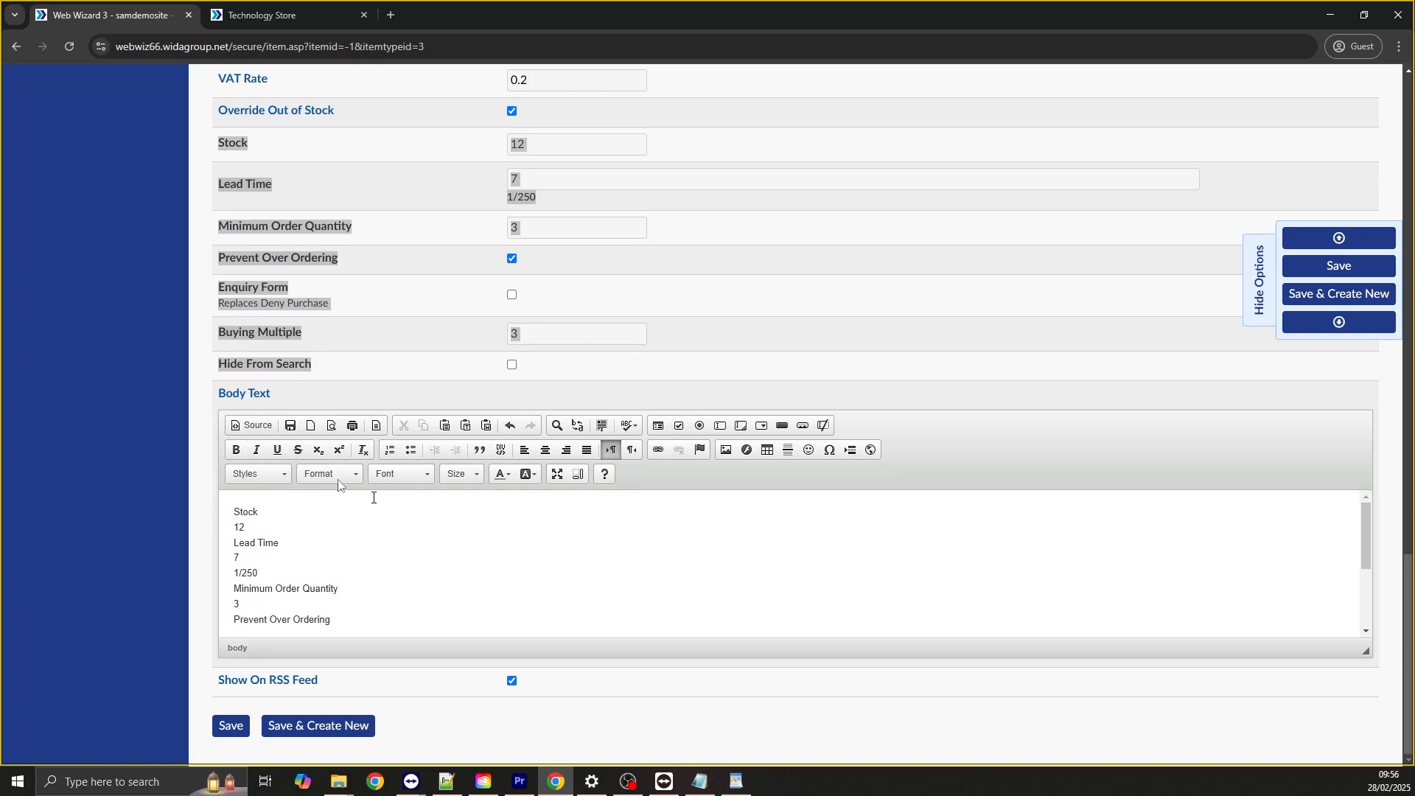
{"action": "scroll", "coordinate": [390, 508], "scroll_direction": "down", "scroll_amount": 3}
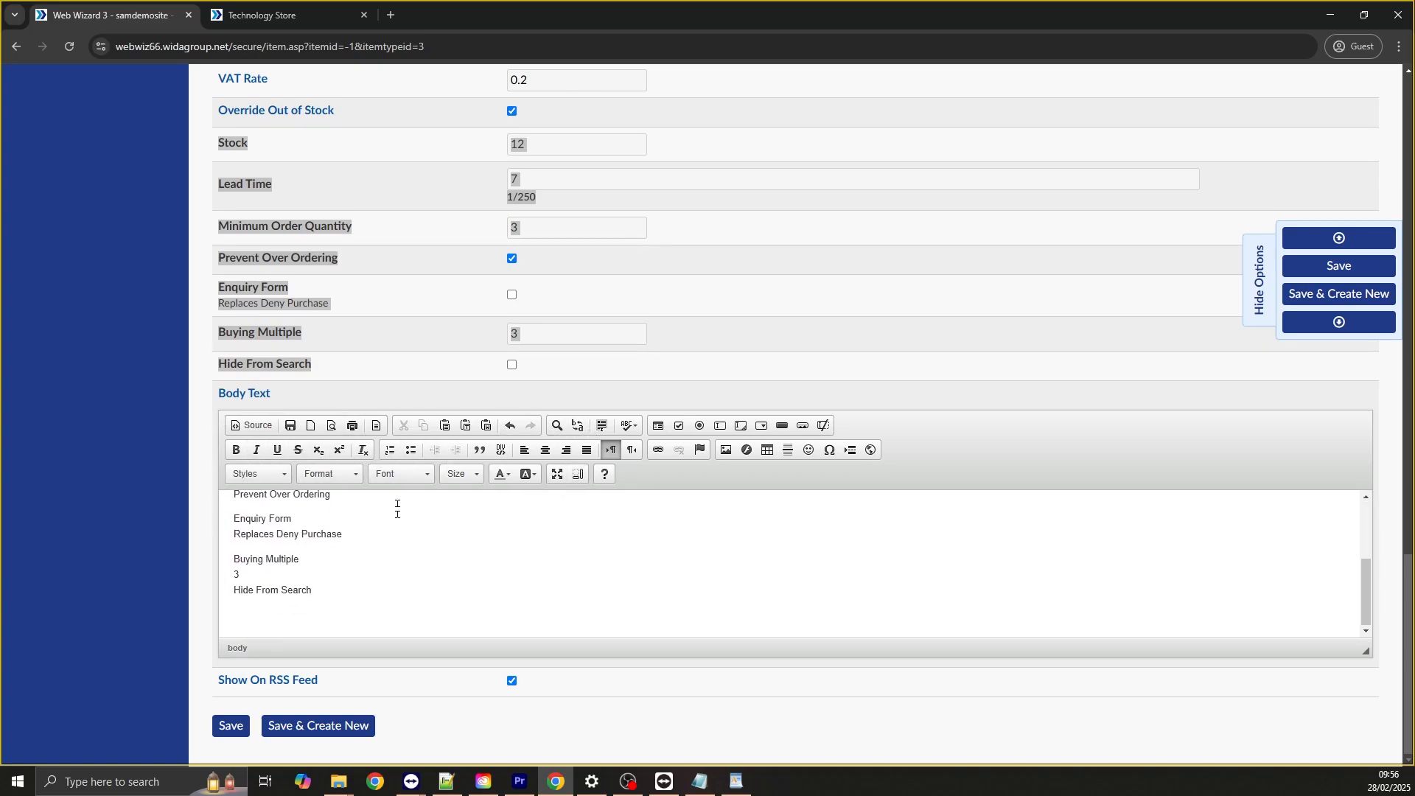
{"action": "left_click", "coordinate": [299, 584]}
{"action": "key", "text": "ctrl+a"}
{"action": "key", "text": "Delete"}
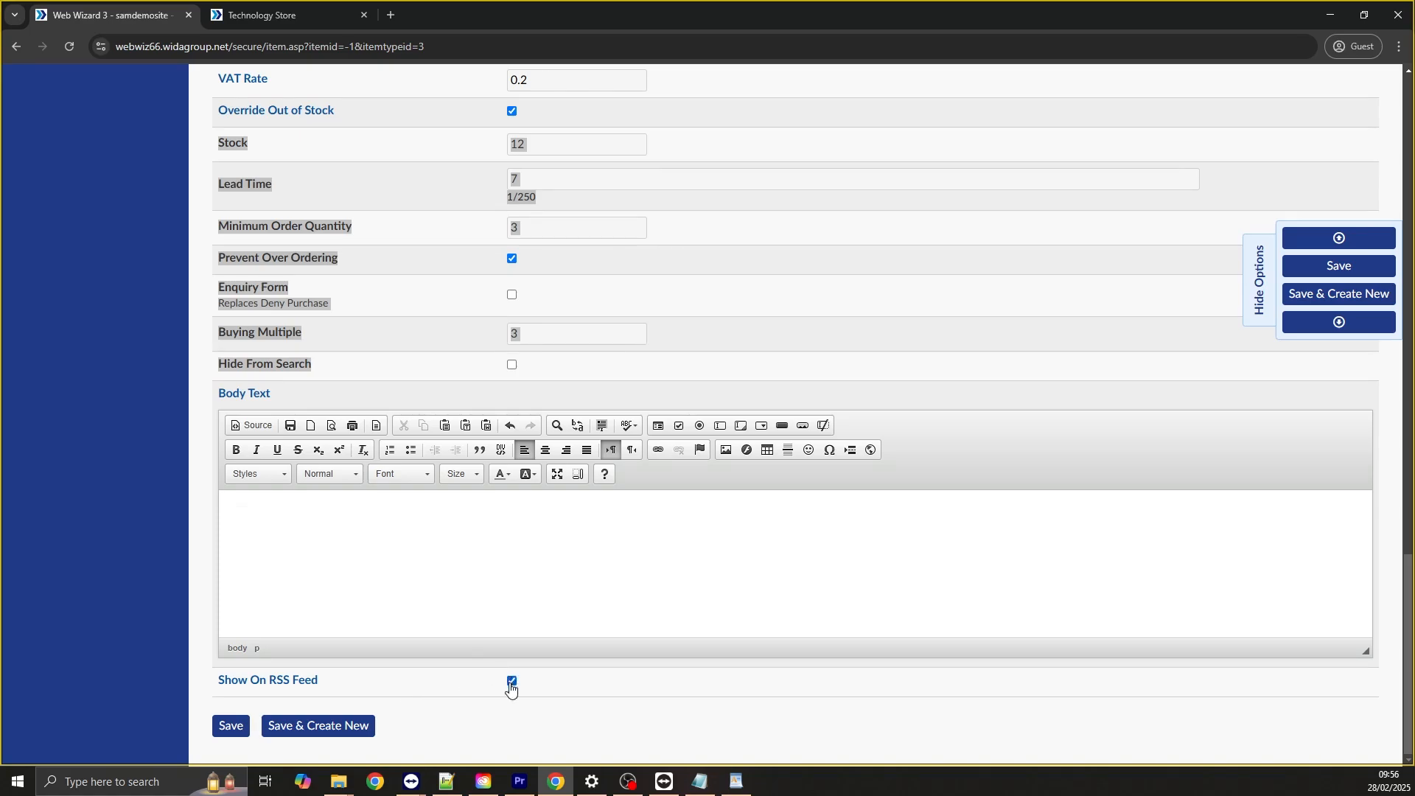
Save the Yellow Bucket product with Show On RSS Feed left enabled.
{"action": "scroll", "coordinate": [510, 689], "scroll_direction": "up", "scroll_amount": 10}
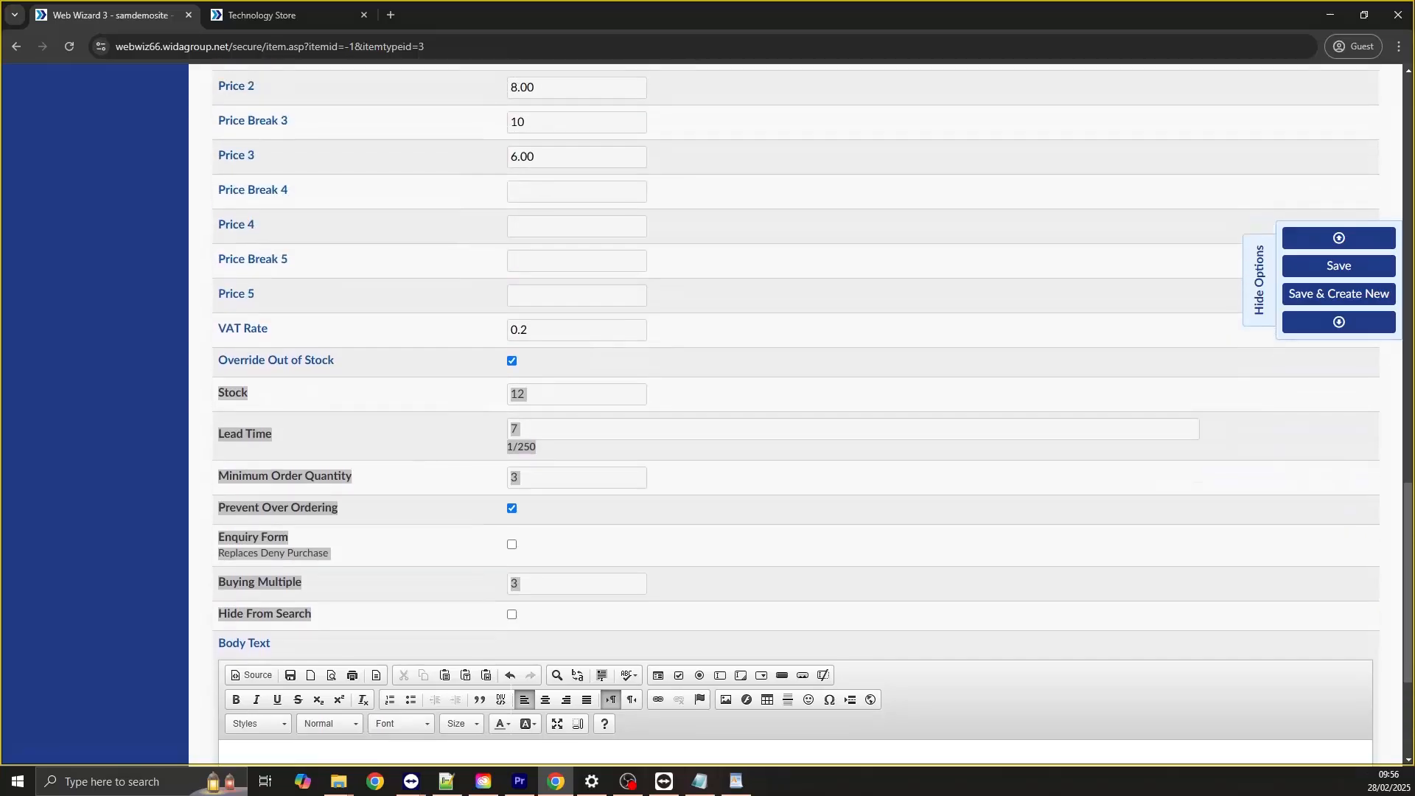
{"action": "scroll", "coordinate": [513, 695], "scroll_direction": "down", "scroll_amount": 3}
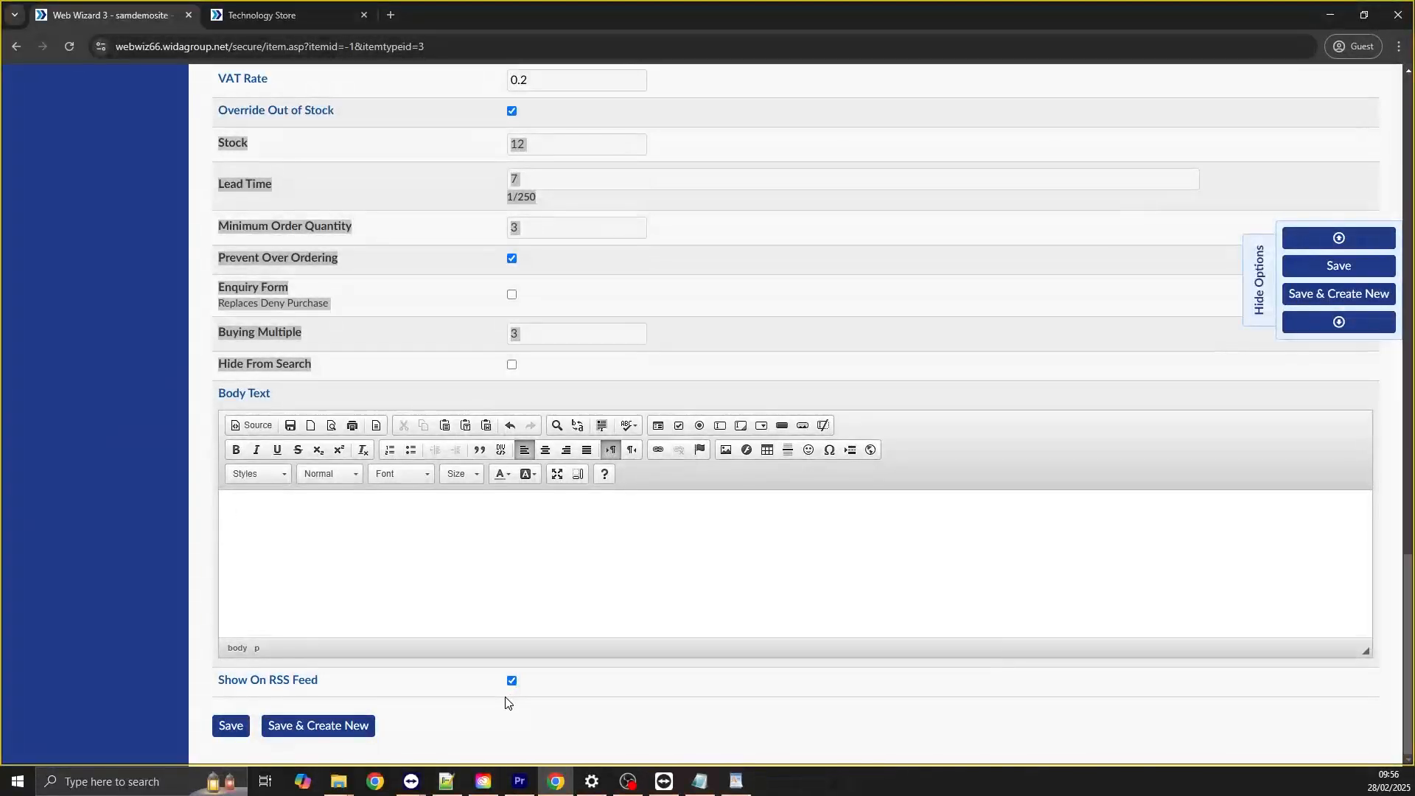
{"action": "left_click", "coordinate": [229, 728]}
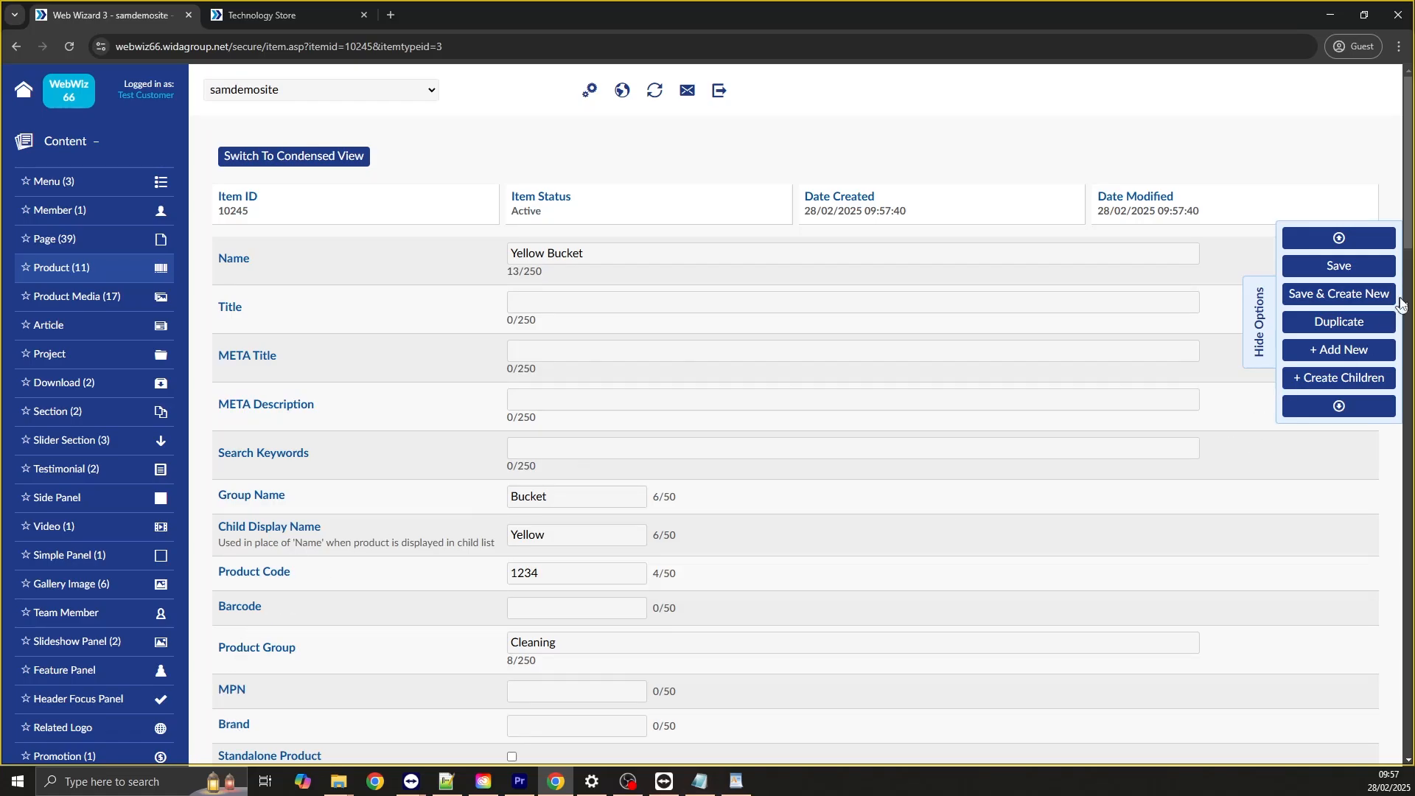
Add another new product and name it Red Bucket.
{"action": "left_click", "coordinate": [1334, 356]}
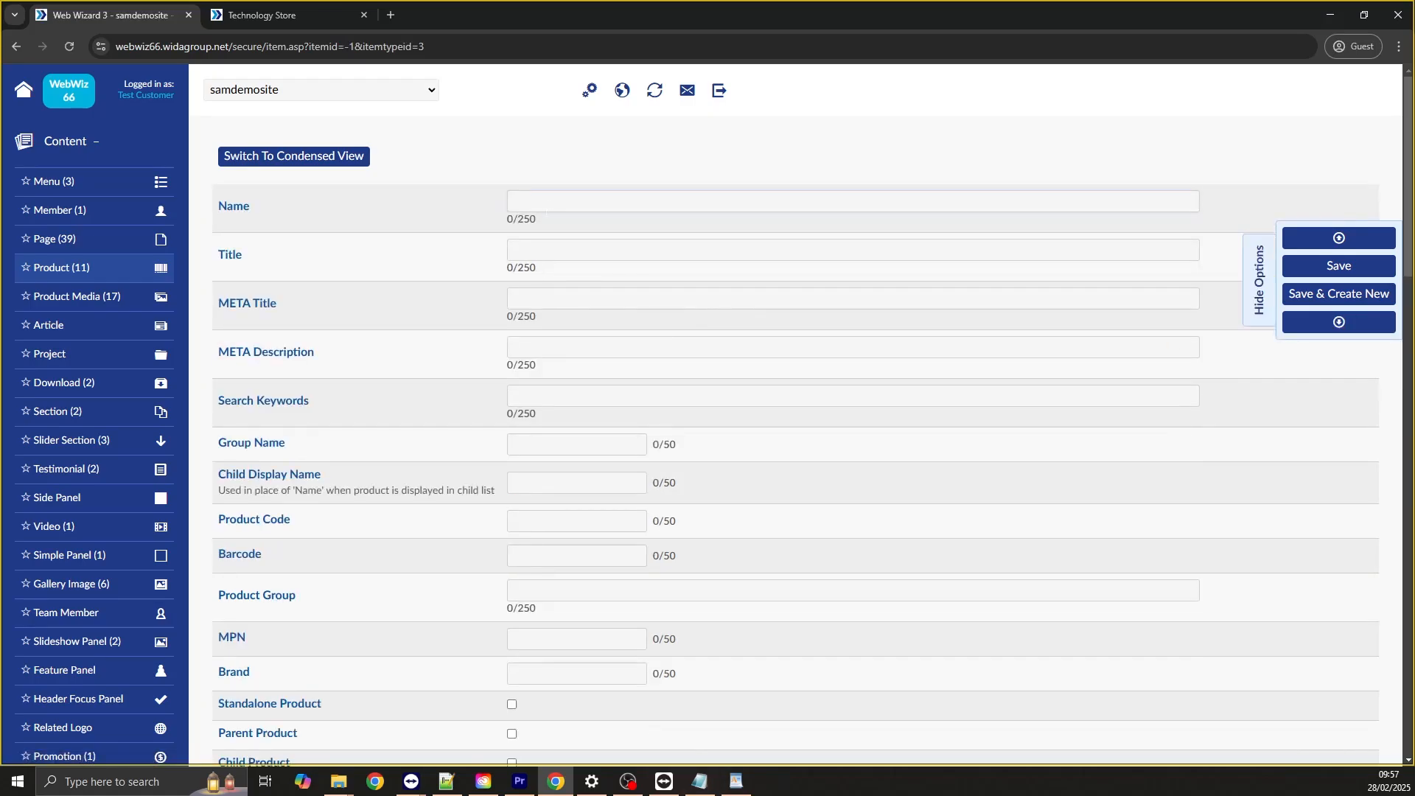
{"action": "type", "text": "Red Bucket"}
{"action": "left_click_drag", "start_coordinate": [572, 201], "coordinate": [436, 201]}
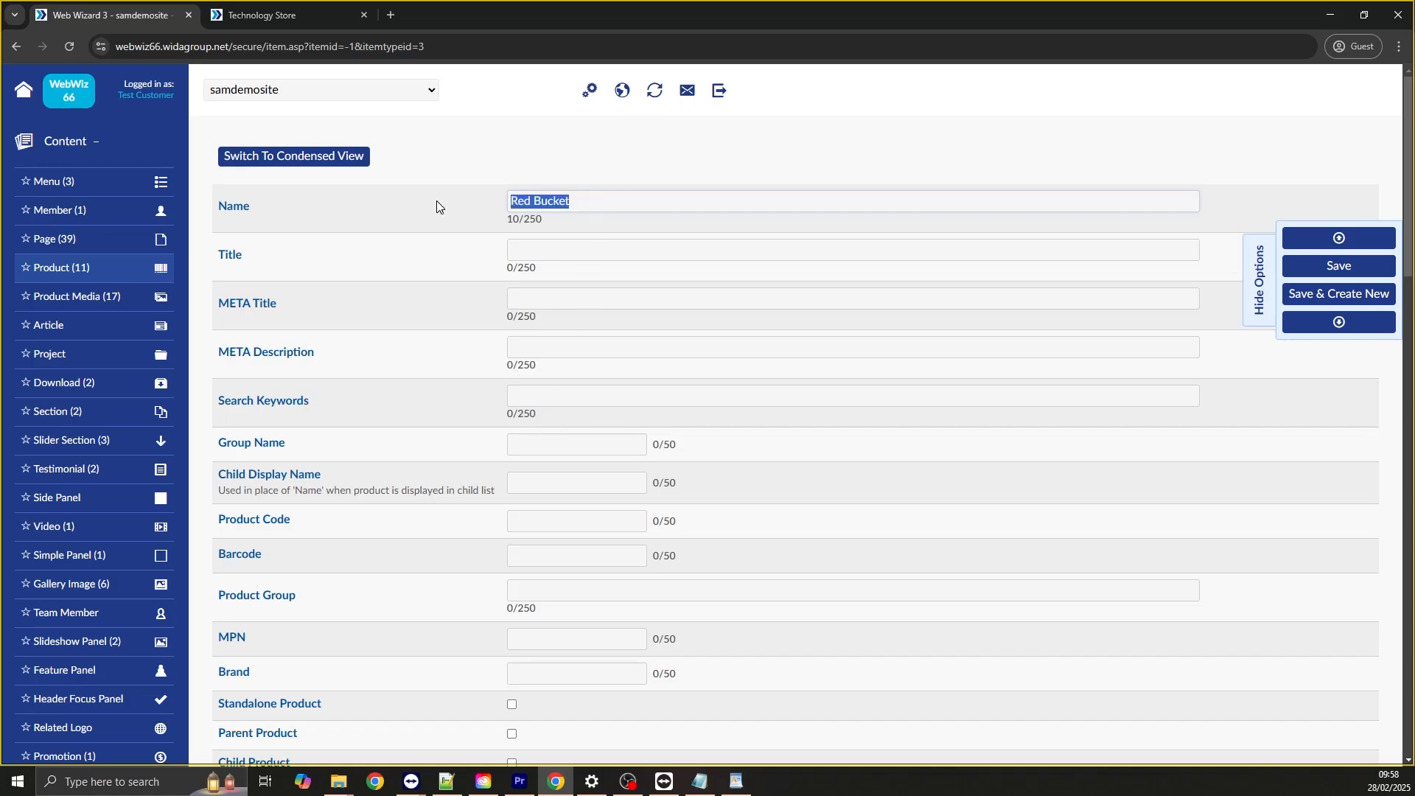
Set the child display name to Red, leaving the group name empty, and enter 789 as the product code.
{"action": "left_click", "coordinate": [520, 444]}
{"action": "left_click", "coordinate": [538, 483]}
{"action": "double_click", "coordinate": [521, 202]}
{"action": "key", "text": "ctrl+c"}
{"action": "left_click", "coordinate": [546, 485]}
{"action": "key", "text": "ctrl+v"}
{"action": "type", "text": "789"}
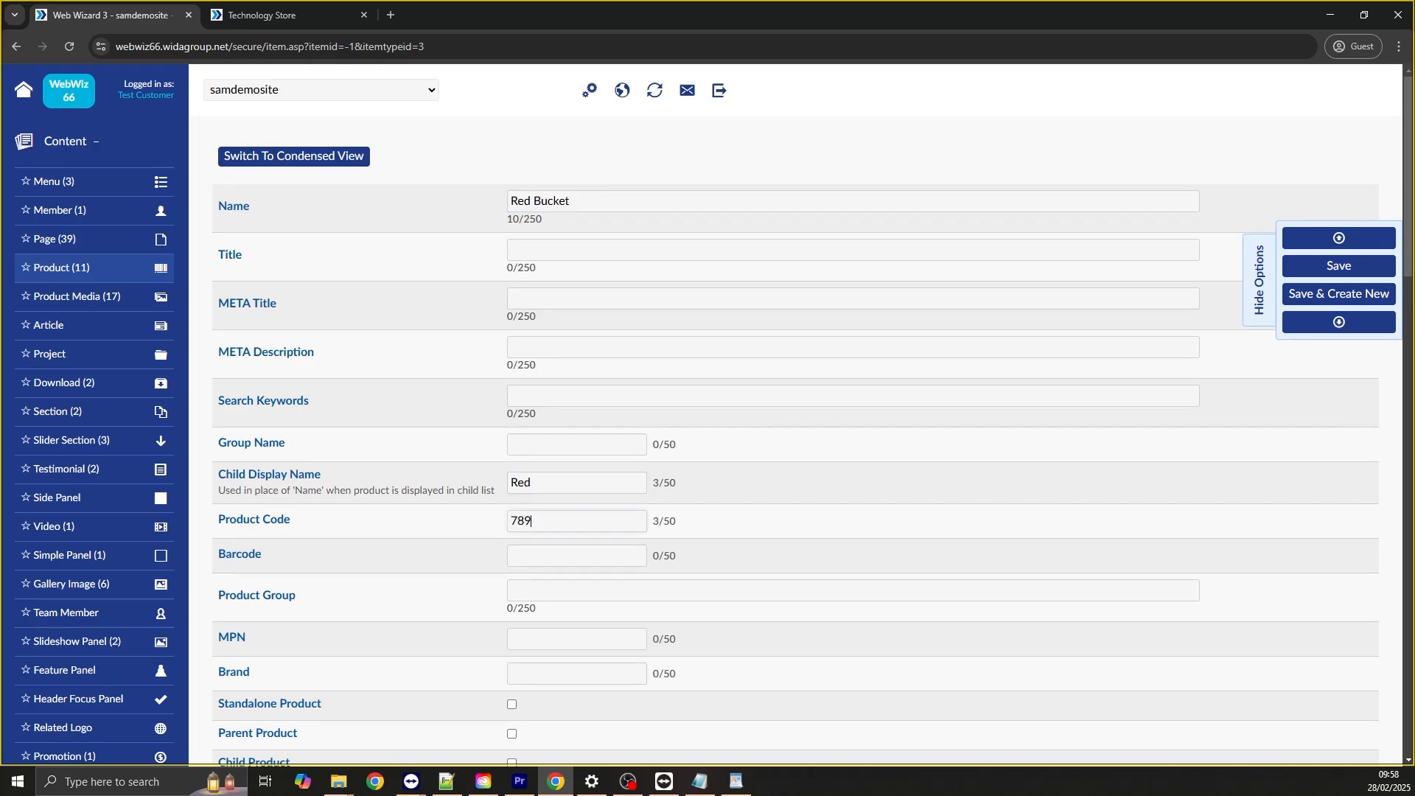
Set the product group to Cleaning and mark the Red Bucket as a child product.
{"action": "scroll", "coordinate": [534, 549], "scroll_direction": "down", "scroll_amount": 1}
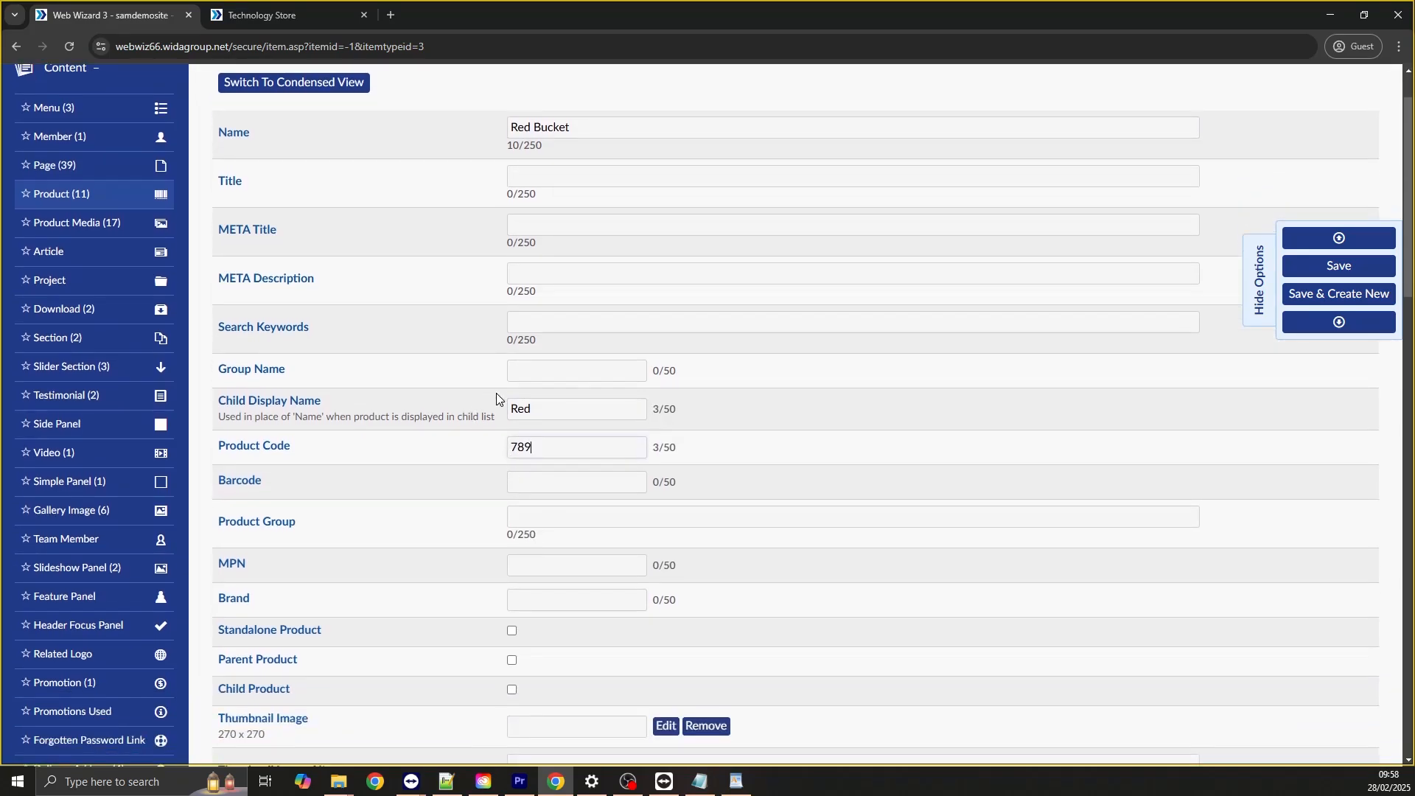
{"action": "scroll", "coordinate": [497, 399], "scroll_direction": "down", "scroll_amount": 1}
{"action": "type", "text": "Cleaning"}
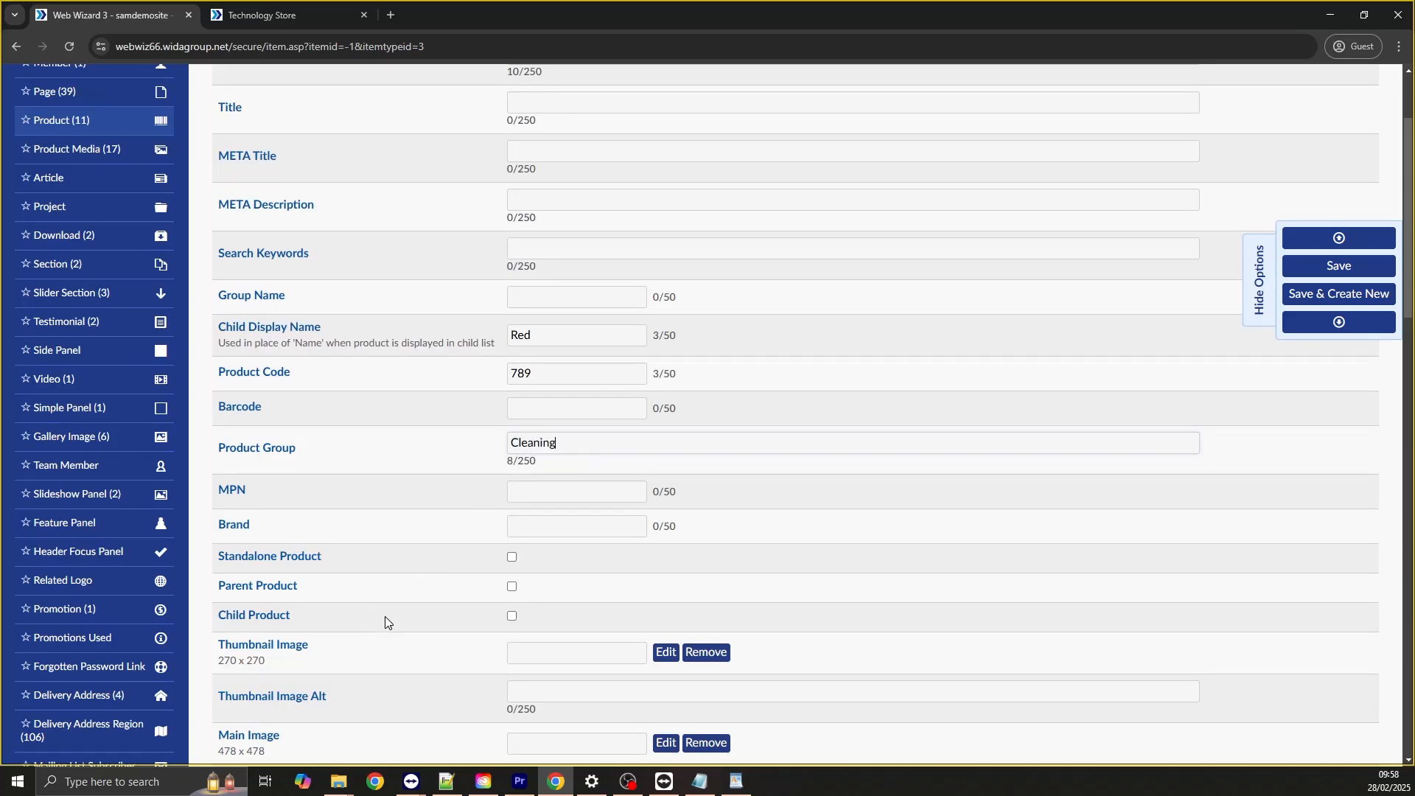
{"action": "scroll", "coordinate": [385, 623], "scroll_direction": "down", "scroll_amount": 1}
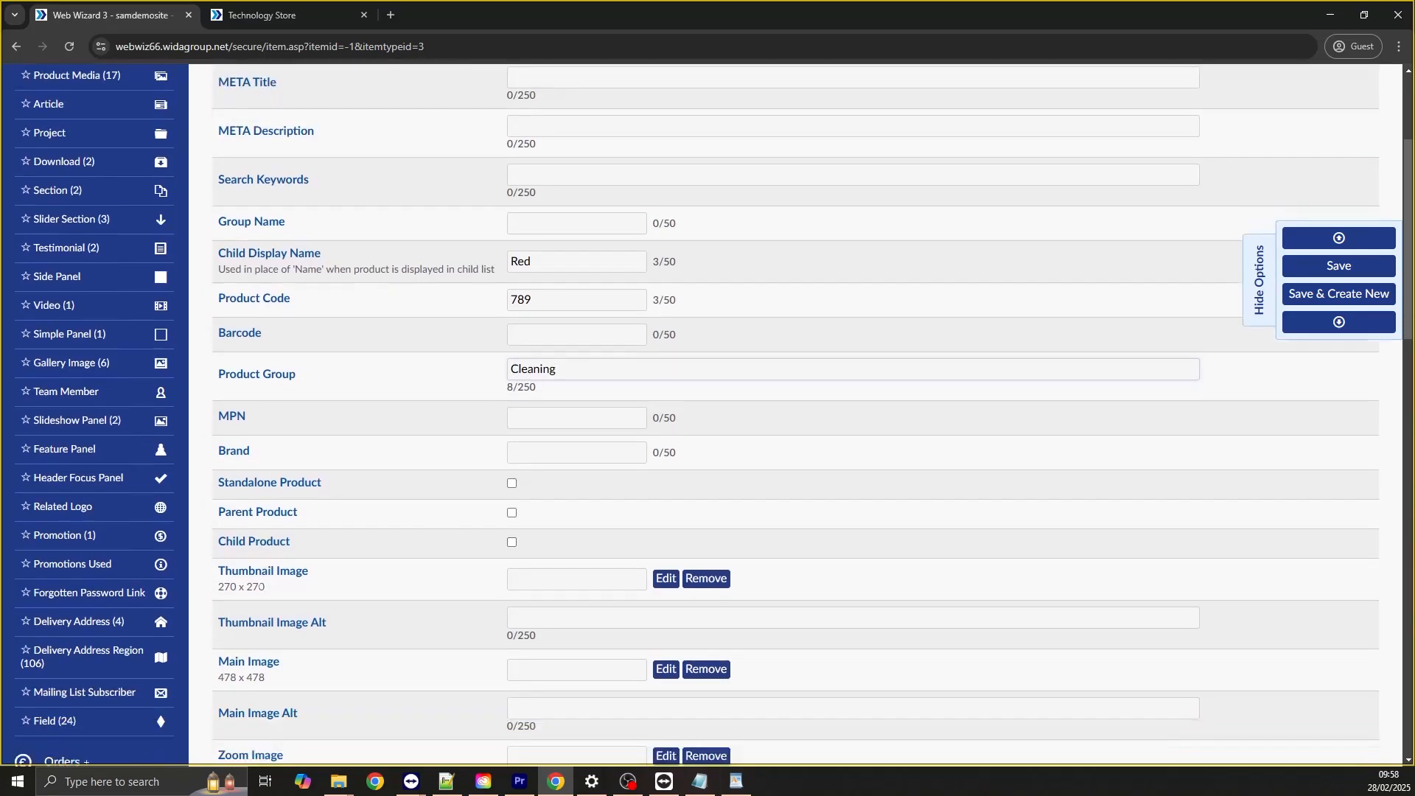
{"action": "left_click", "coordinate": [512, 543]}
{"action": "scroll", "coordinate": [545, 527], "scroll_direction": "down", "scroll_amount": 1}
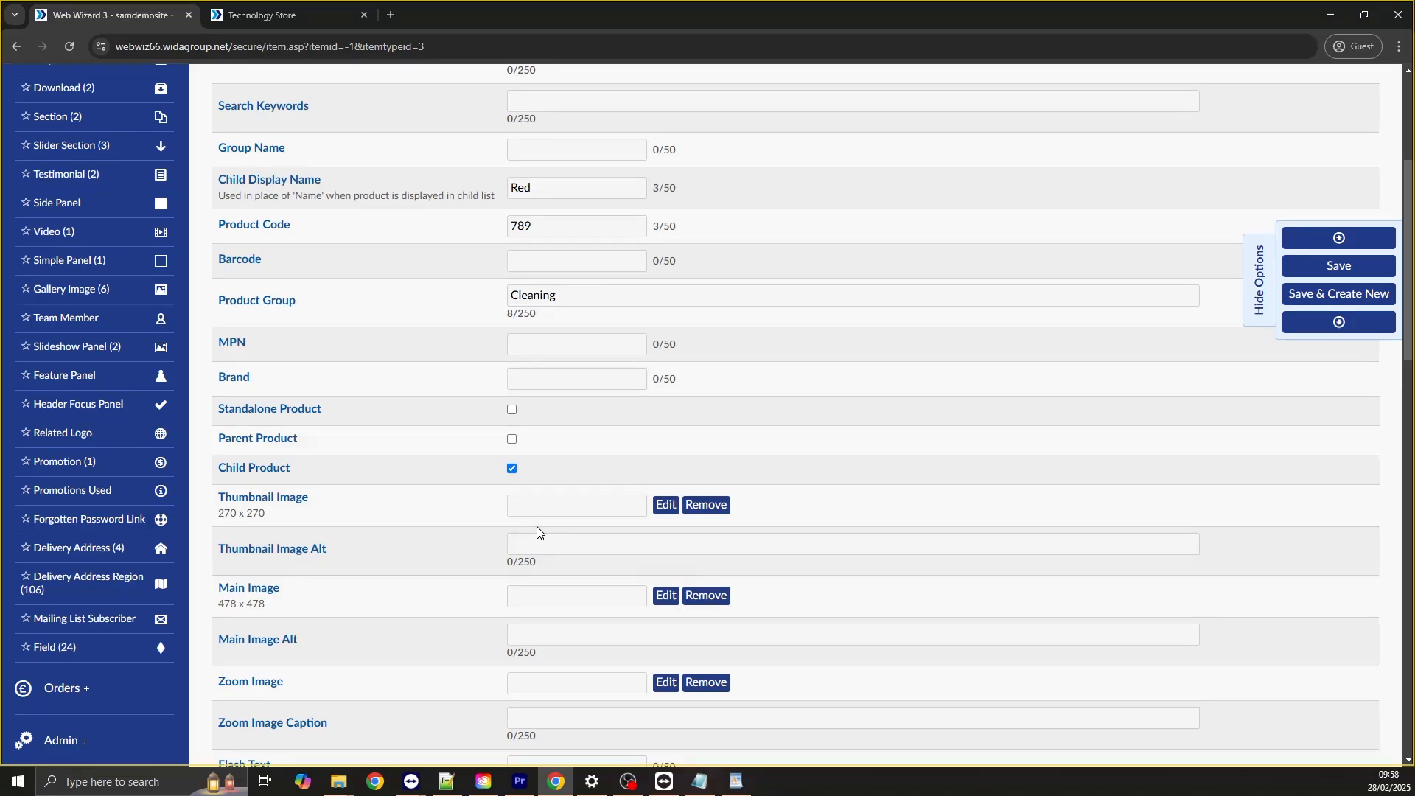
Enter a price of 10.00 and a price including VAT of 12.00, and save the Red Bucket product.
{"action": "scroll", "coordinate": [536, 527], "scroll_direction": "down", "scroll_amount": 4}
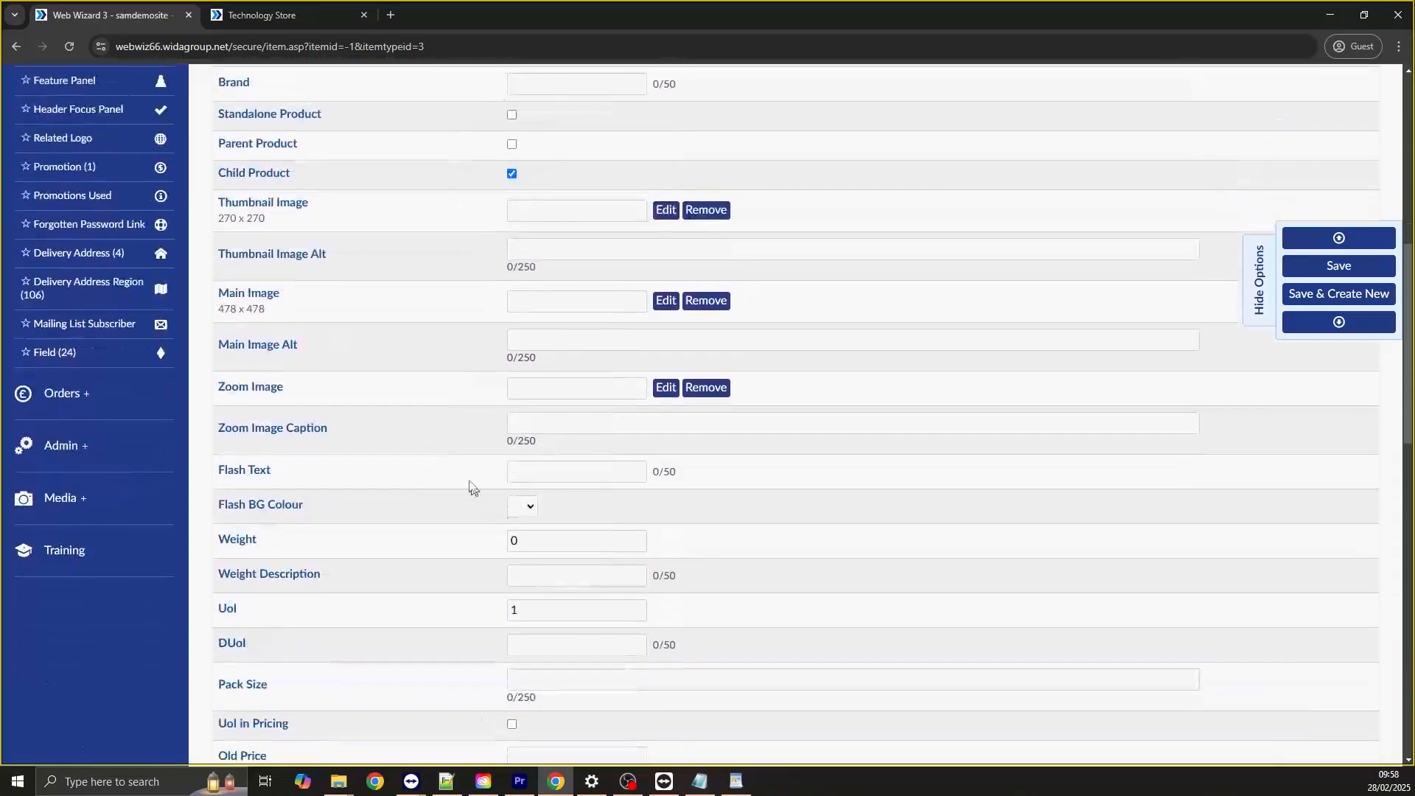
{"action": "scroll", "coordinate": [353, 365], "scroll_direction": "down", "scroll_amount": 4}
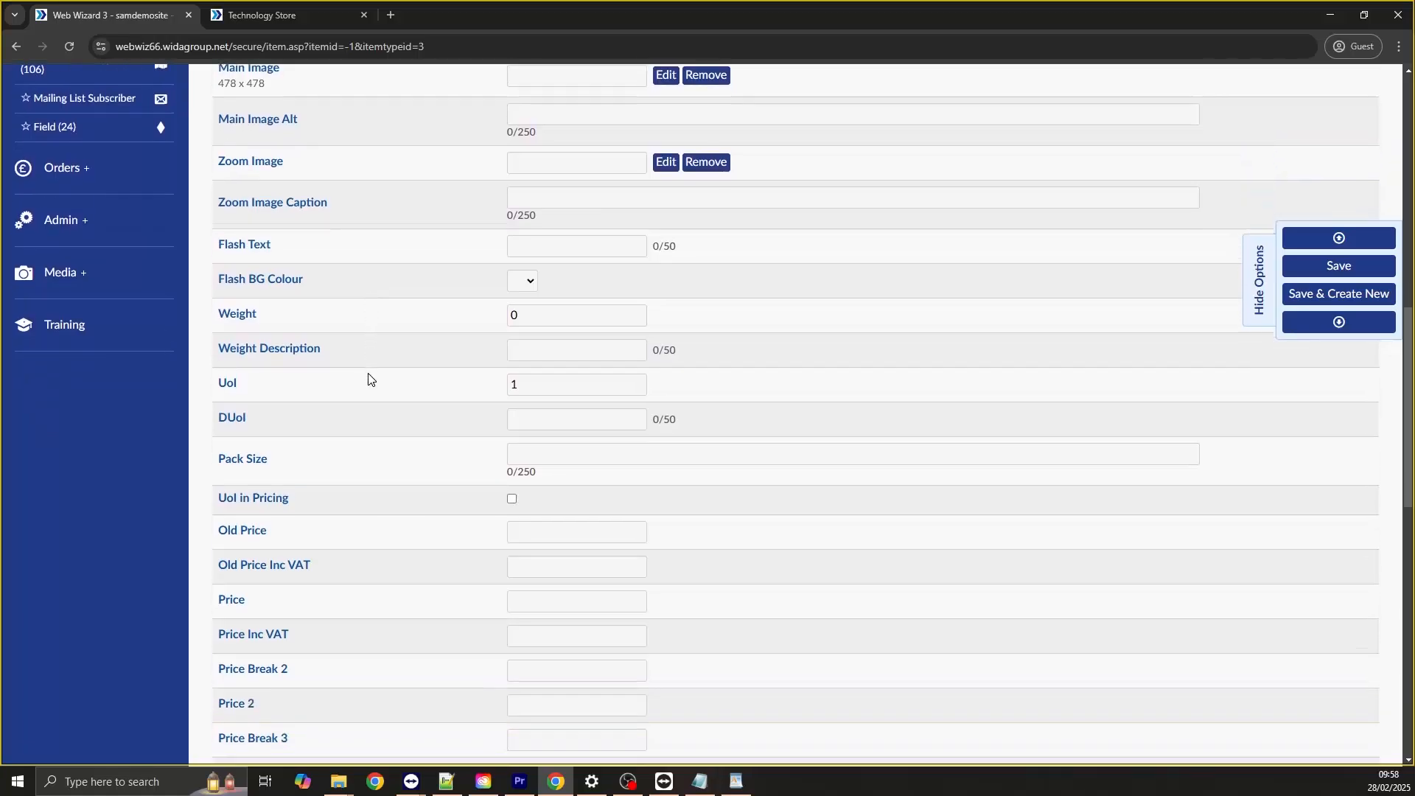
{"action": "scroll", "coordinate": [373, 382], "scroll_direction": "down", "scroll_amount": 1}
{"action": "left_click", "coordinate": [573, 457]}
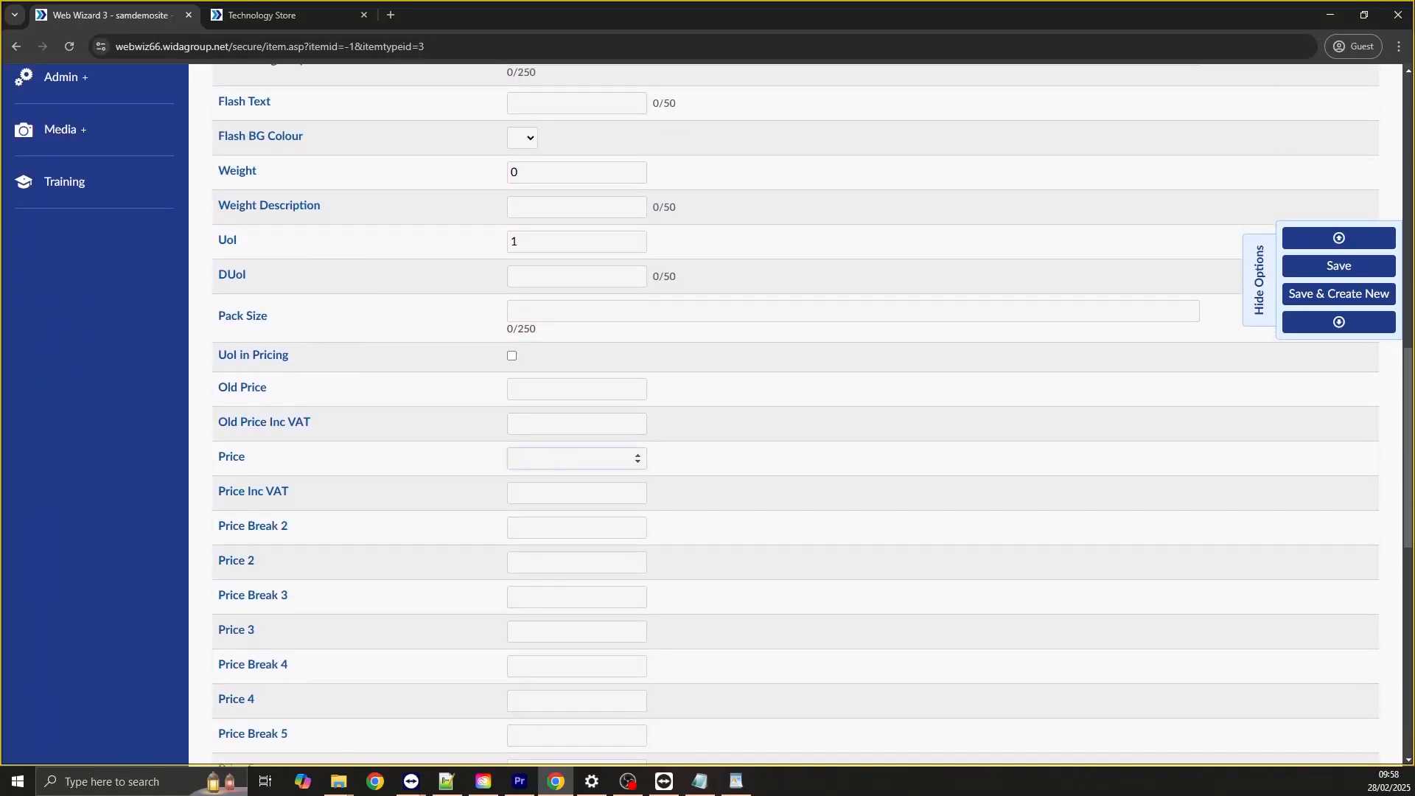
{"action": "type", "text": "12.0"}
{"action": "key", "text": "BackSpace"}
{"action": "key", "text": "BackSpace"}
{"action": "key", "text": "BackSpace"}
{"action": "type", "text": "0.00"}
{"action": "key", "text": "Tab"}
{"action": "type", "text": "12.00"}
{"action": "scroll", "coordinate": [547, 428], "scroll_direction": "down", "scroll_amount": 10}
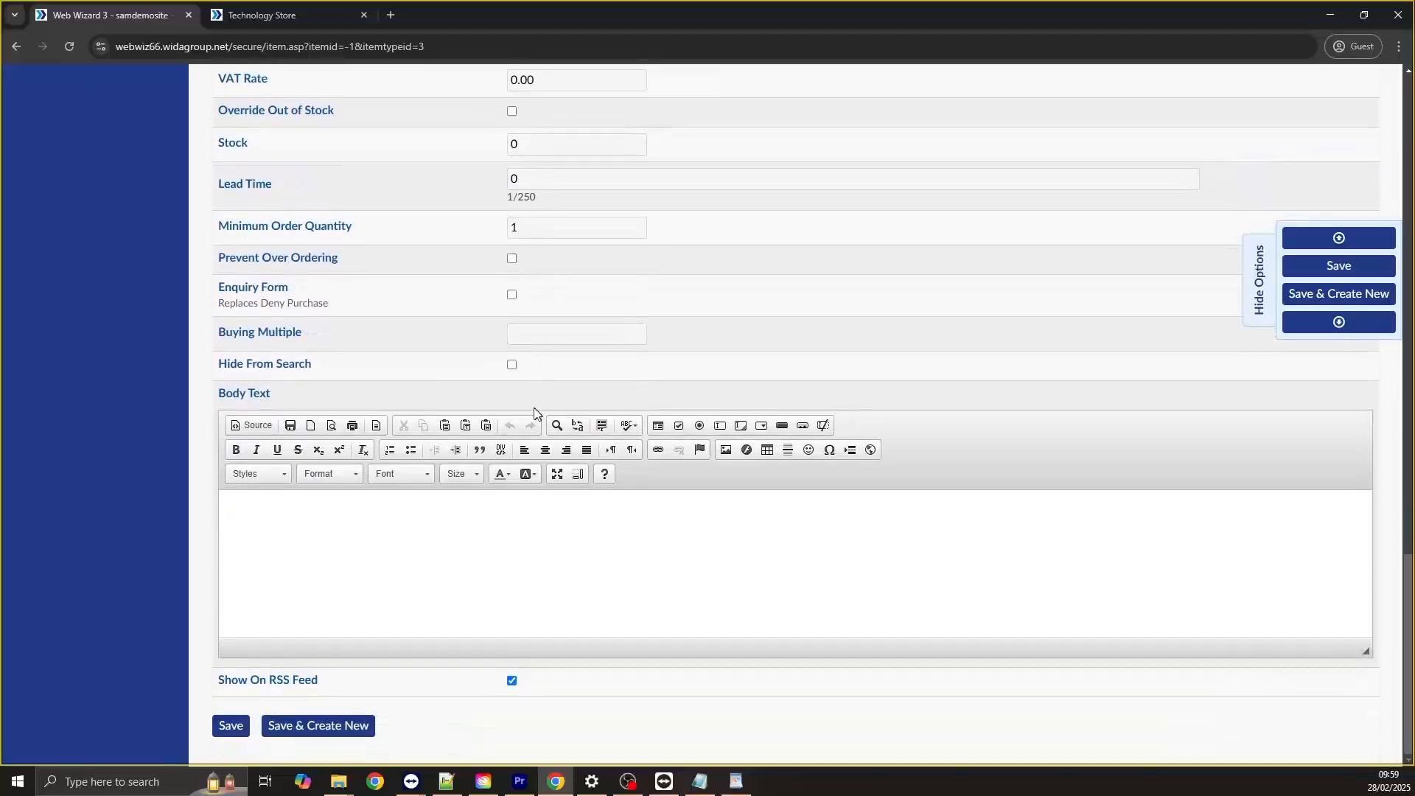
{"action": "left_click", "coordinate": [1330, 269]}
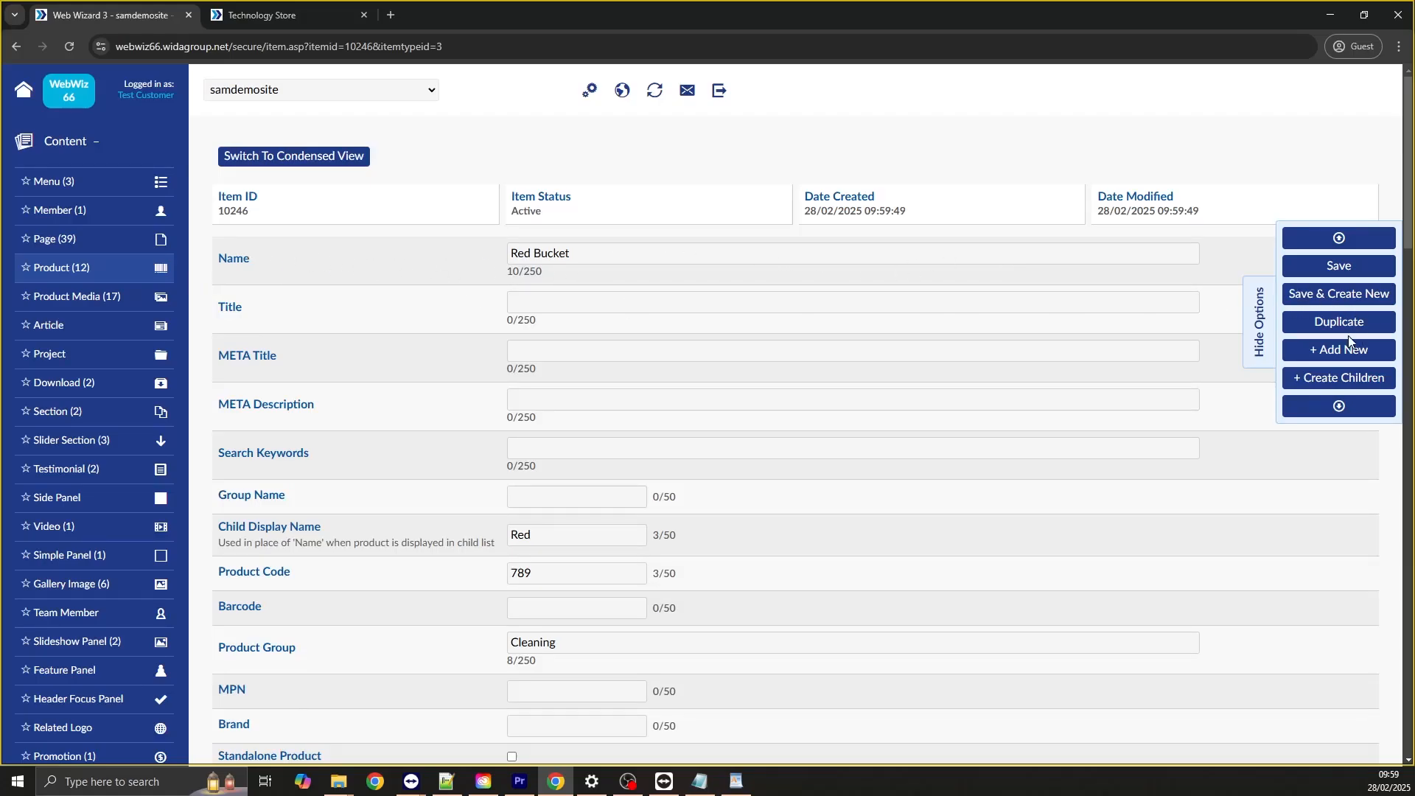
Add a child product named Blue Bucket with child display name Blue, product code 456 and product group Cleaning.
{"action": "left_click", "coordinate": [1338, 355]}
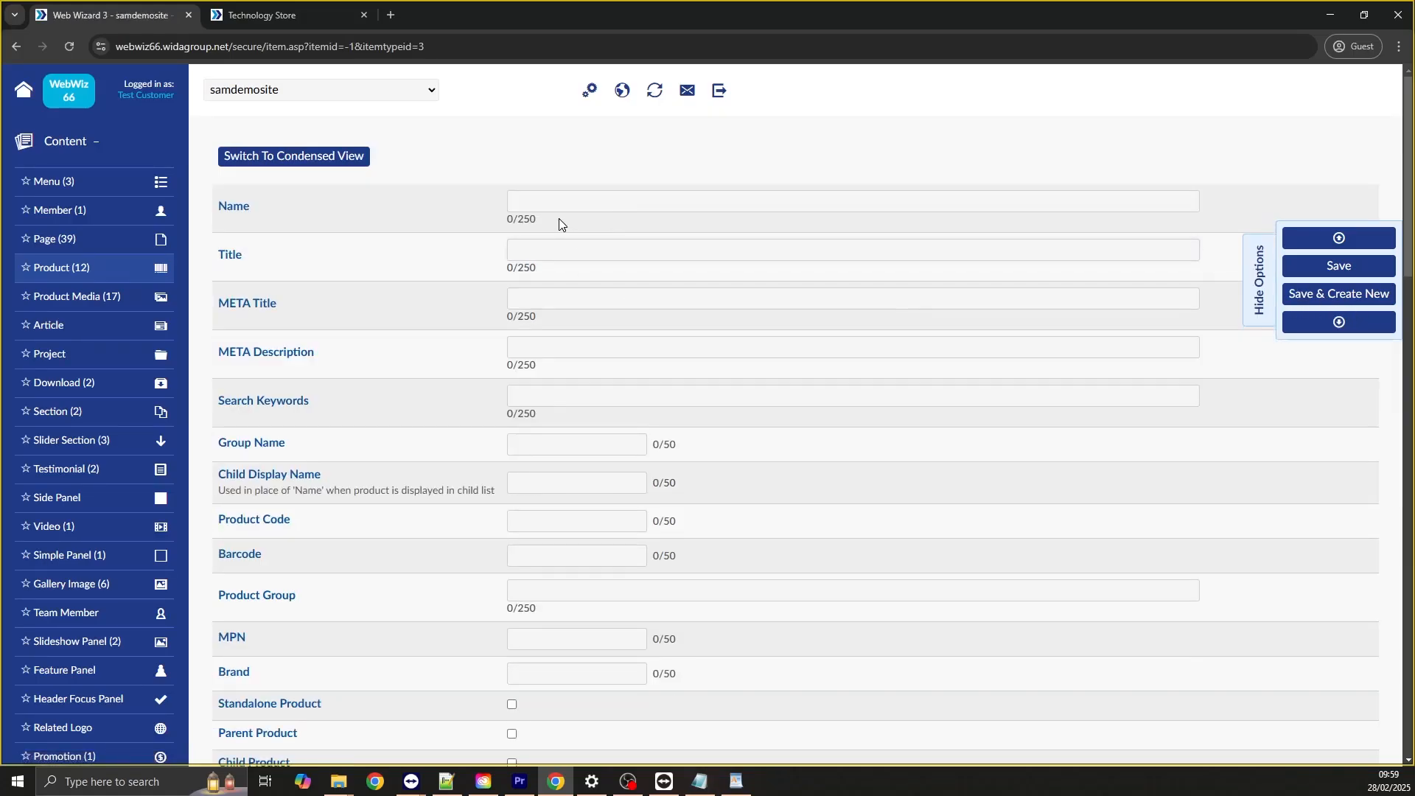
{"action": "type", "text": "Blue Bucket"}
{"action": "scroll", "coordinate": [520, 635], "scroll_direction": "down", "scroll_amount": 2}
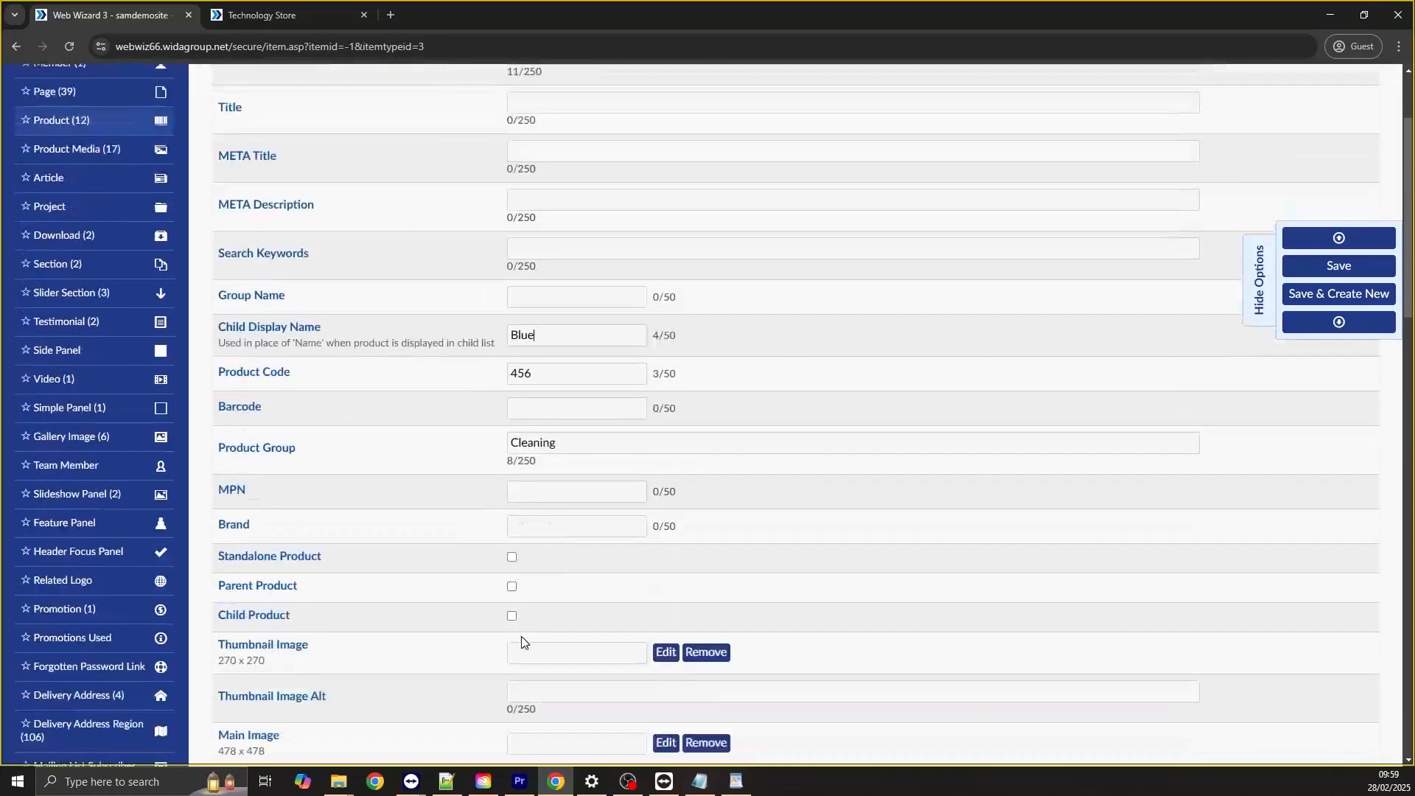
{"action": "left_click", "coordinate": [512, 617]}
Set the Blue Bucket's price to 10.00 and price including VAT to 12.00, and save the product.
{"action": "scroll", "coordinate": [462, 539], "scroll_direction": "down", "scroll_amount": 10}
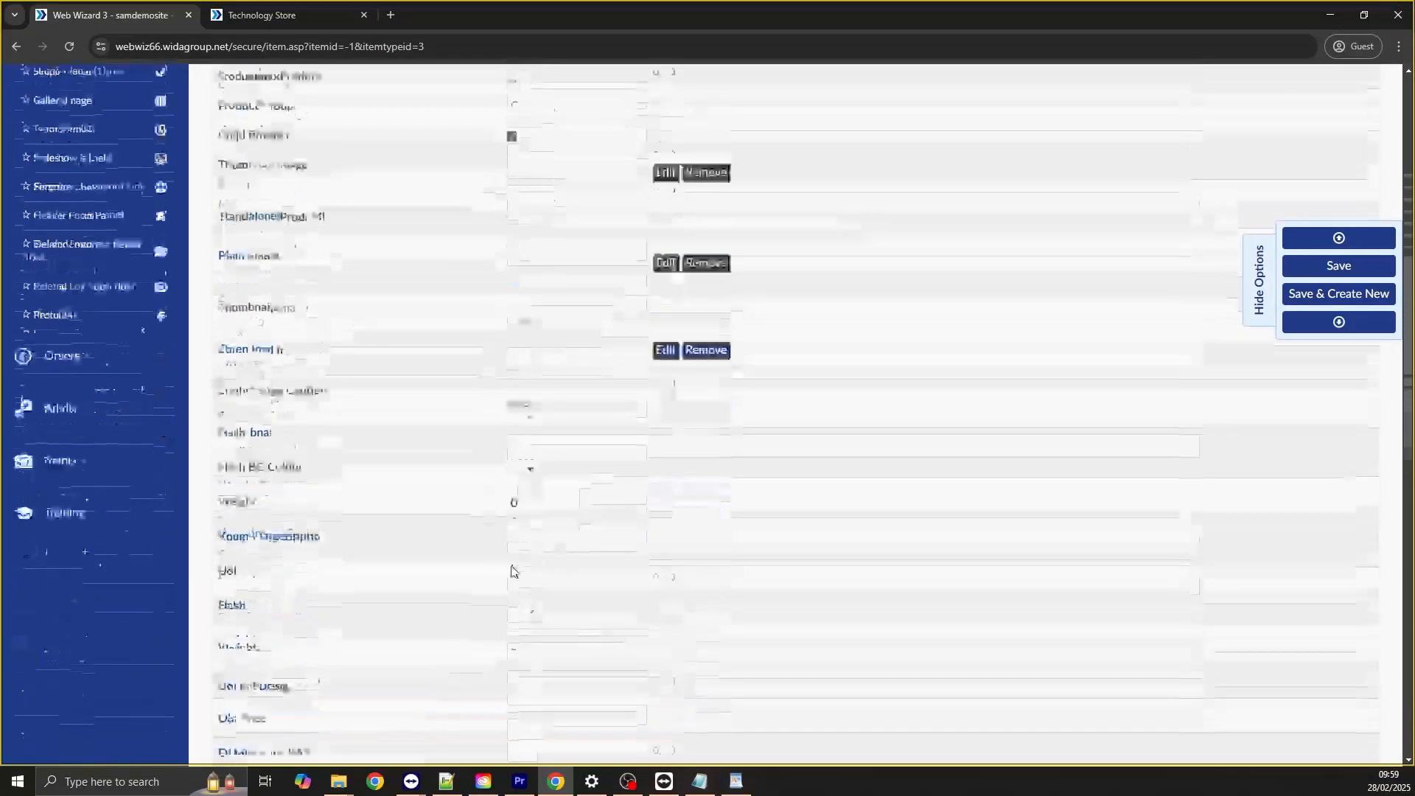
{"action": "left_click", "coordinate": [528, 525]}
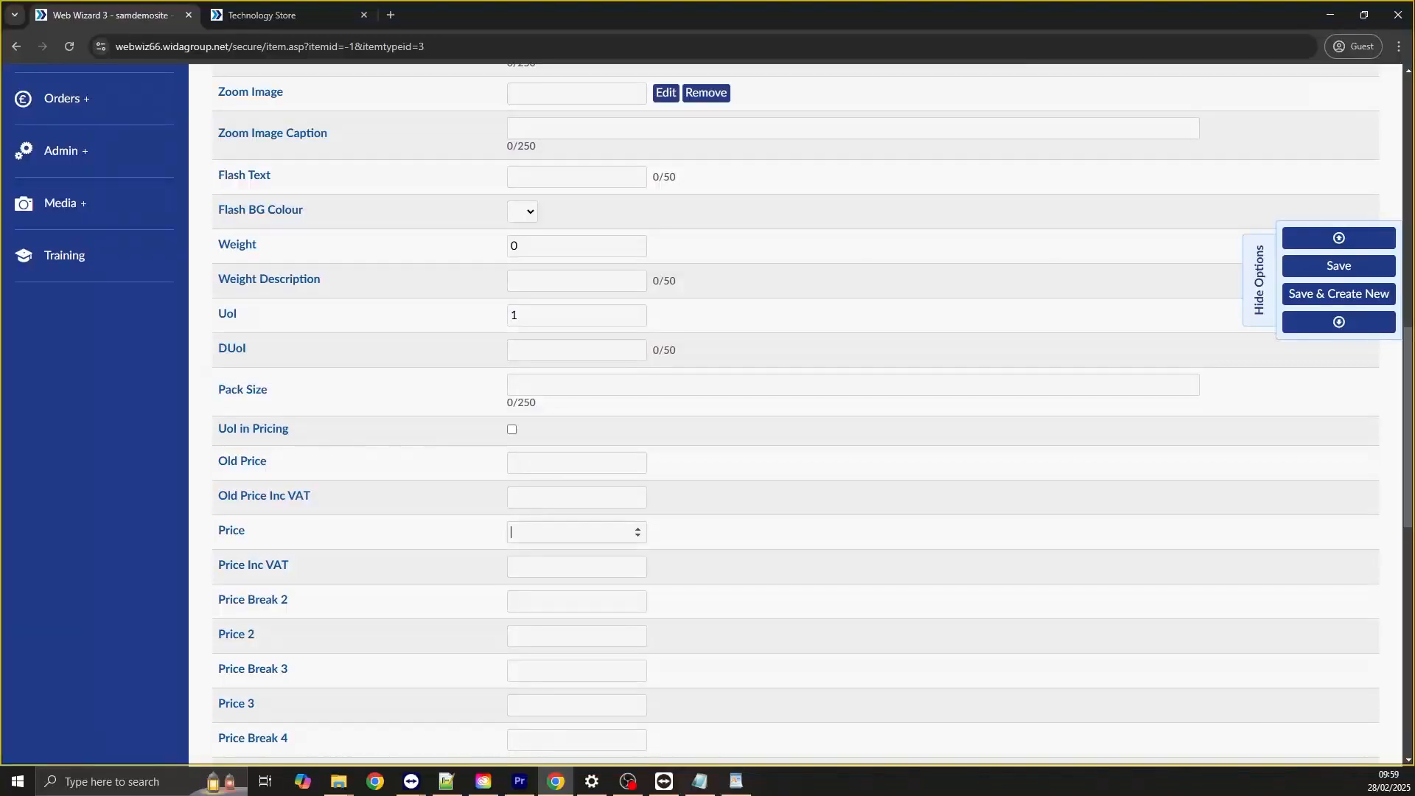
{"action": "type", "text": "10.00"}
{"action": "key", "text": "Tab"}
{"action": "type", "text": "12.00"}
{"action": "key", "text": "Return"}
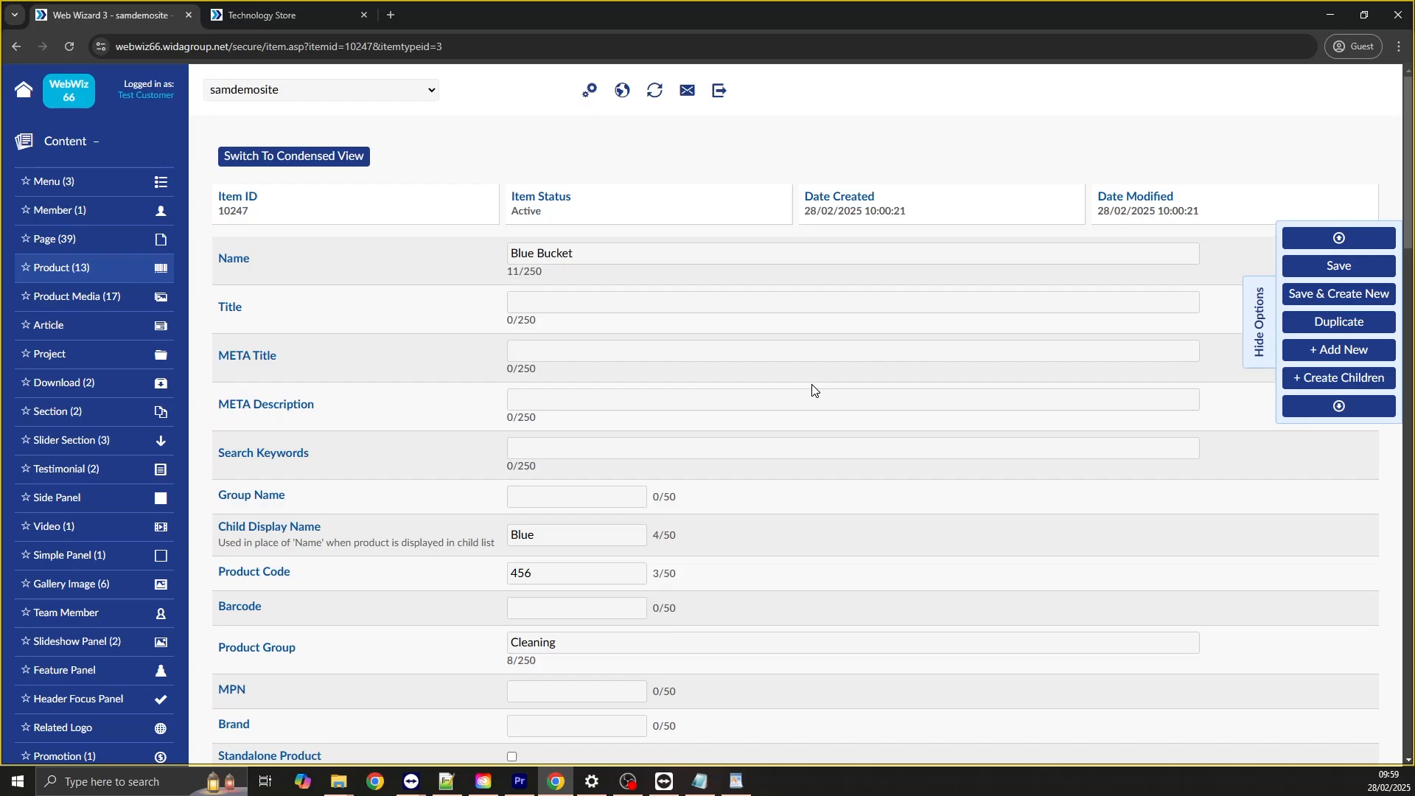
Open the Yellow Bucket product for editing from the product list.
{"action": "left_click", "coordinate": [71, 268]}
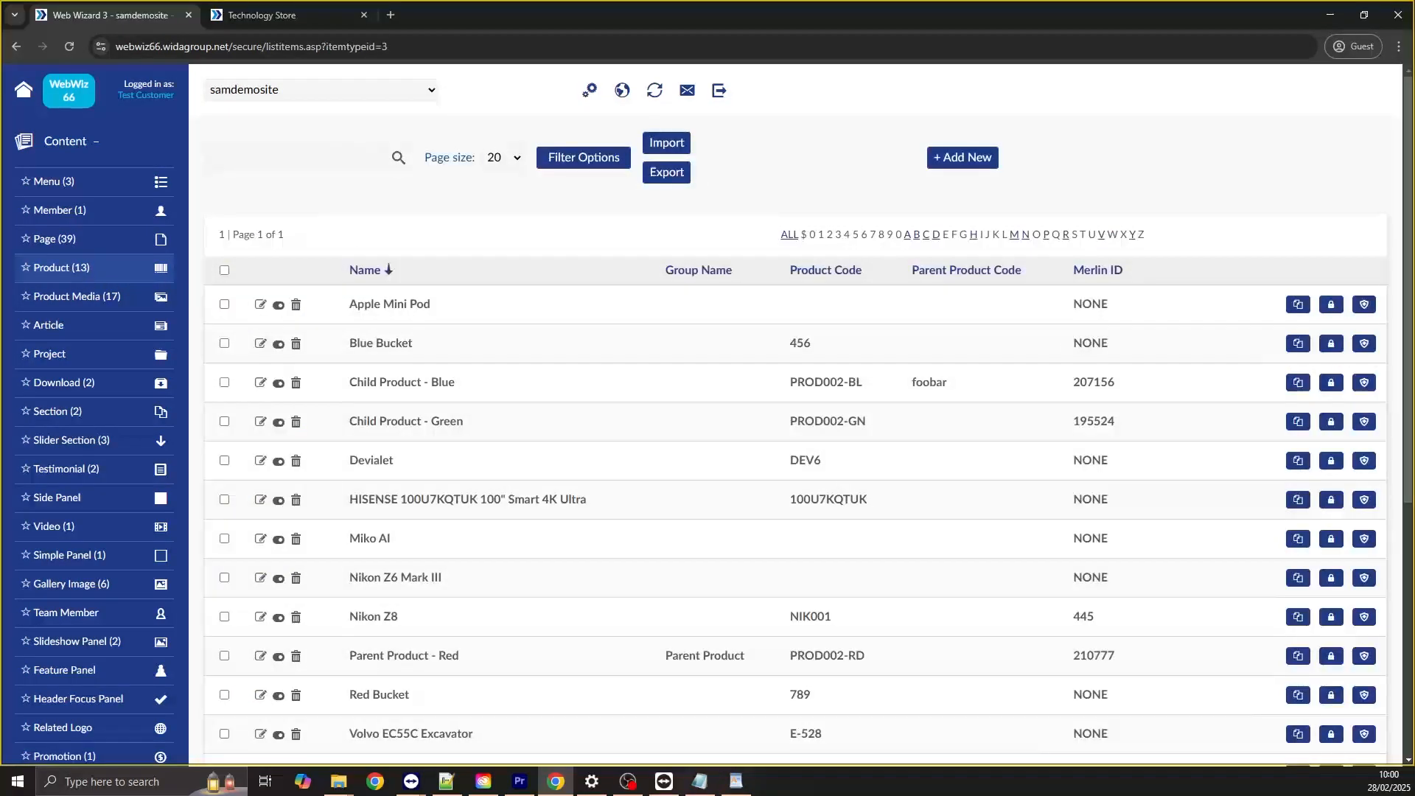
{"action": "scroll", "coordinate": [329, 164], "scroll_direction": "down", "scroll_amount": 4}
{"action": "scroll", "coordinate": [329, 177], "scroll_direction": "up", "scroll_amount": 3}
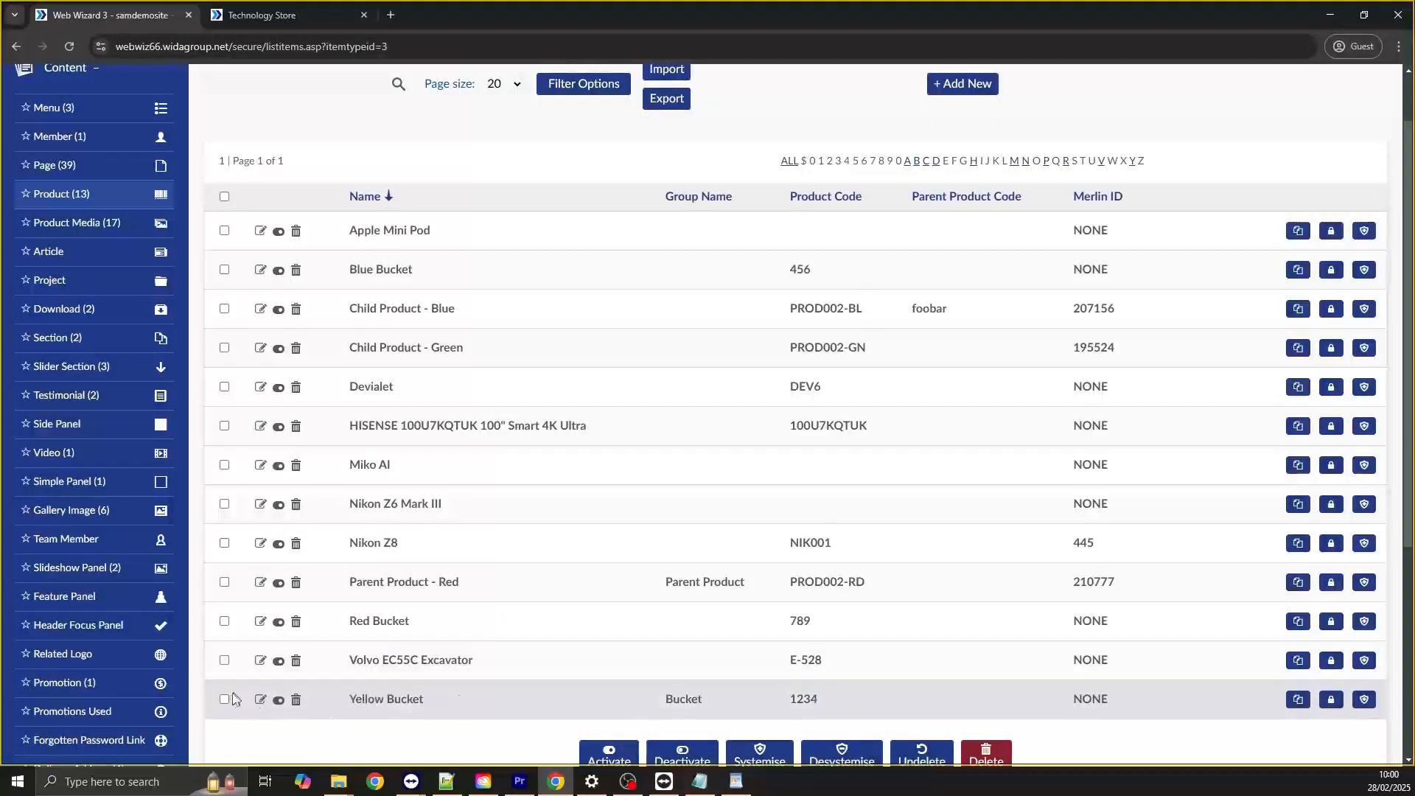
{"action": "left_click", "coordinate": [260, 699]}
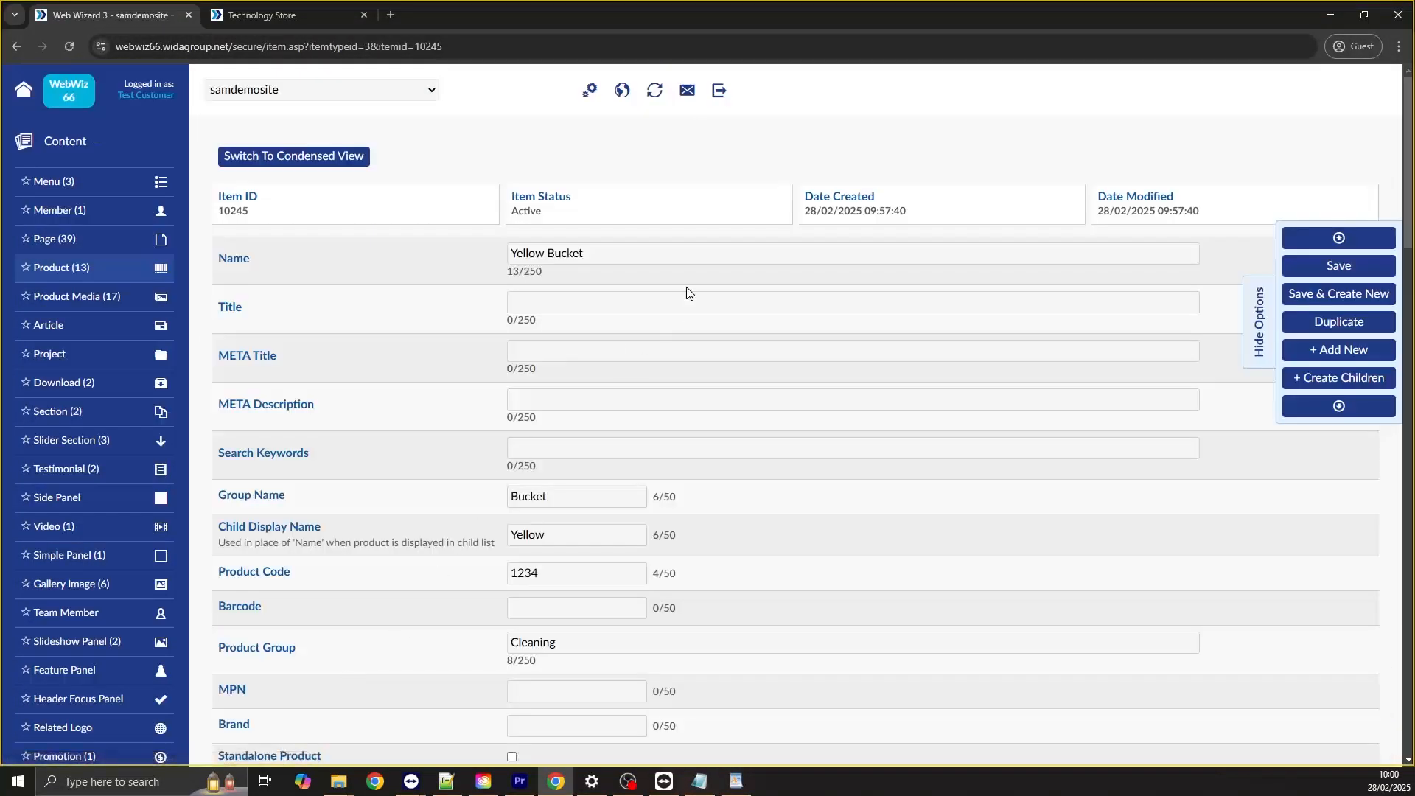
Search products for "buck" in the Yellow Bucket's contents and add Blue Bucket at the end with a blank relationship class.
{"action": "scroll", "coordinate": [687, 293], "scroll_direction": "down", "scroll_amount": 15}
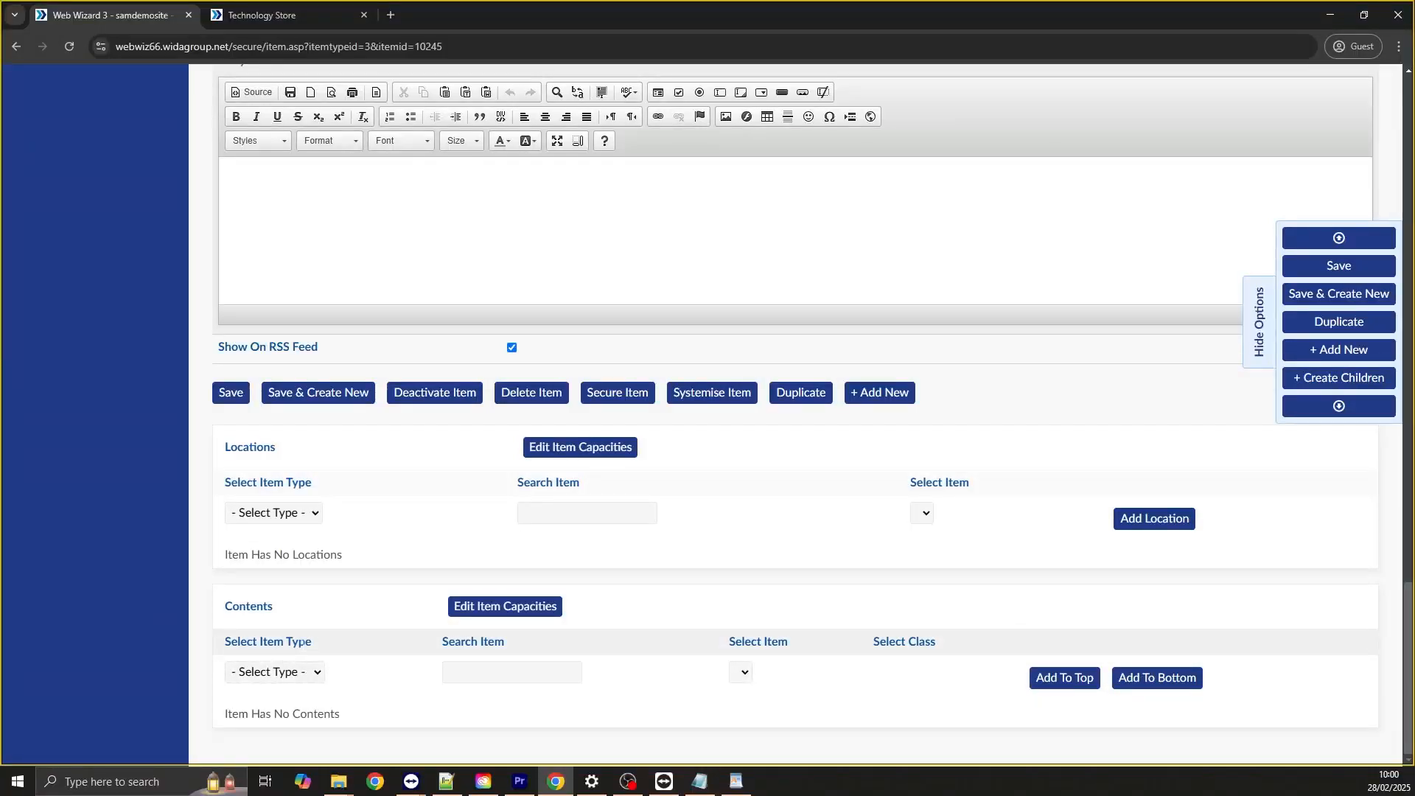
{"action": "left_click", "coordinate": [278, 674]}
{"action": "left_click", "coordinate": [267, 591]}
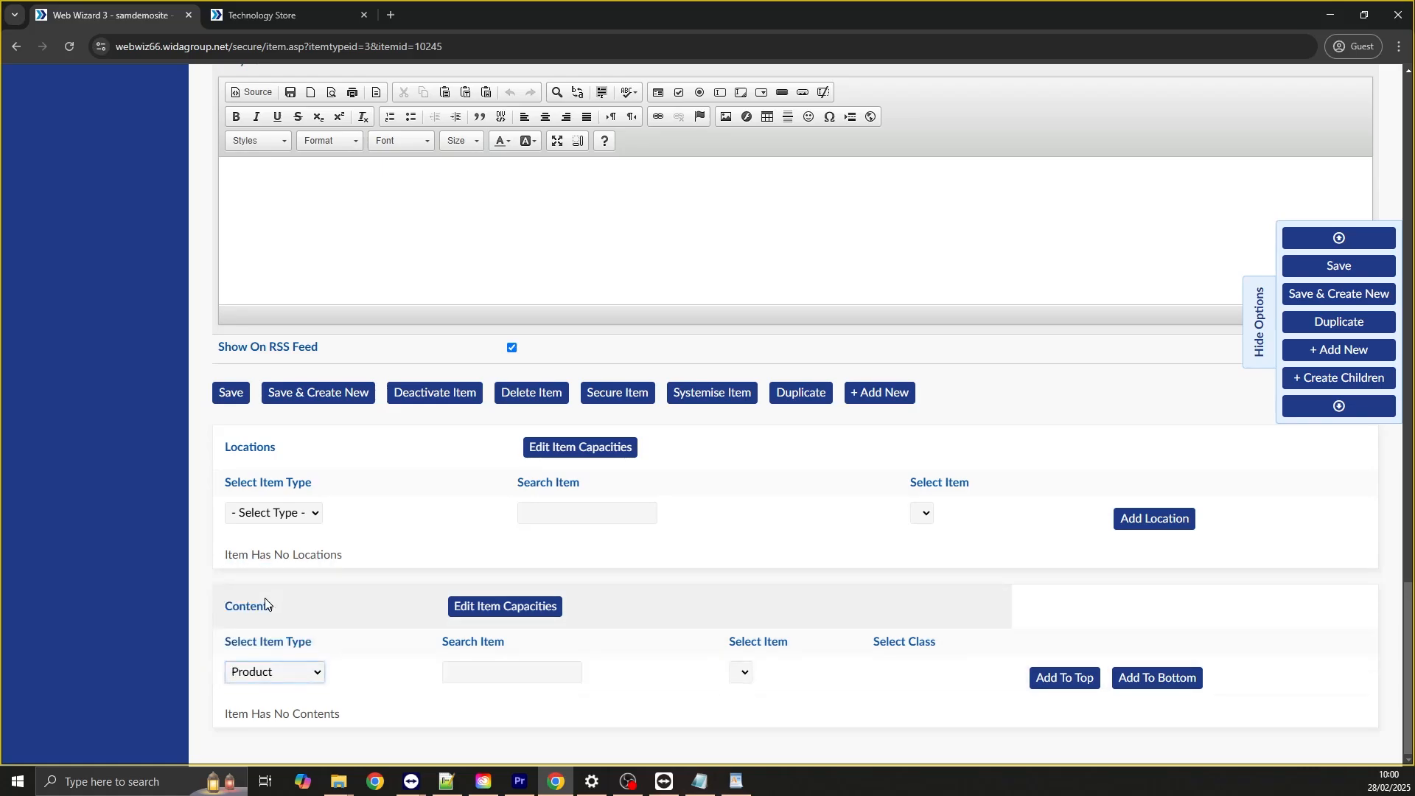
{"action": "left_click", "coordinate": [435, 672]}
{"action": "type", "text": "buck"}
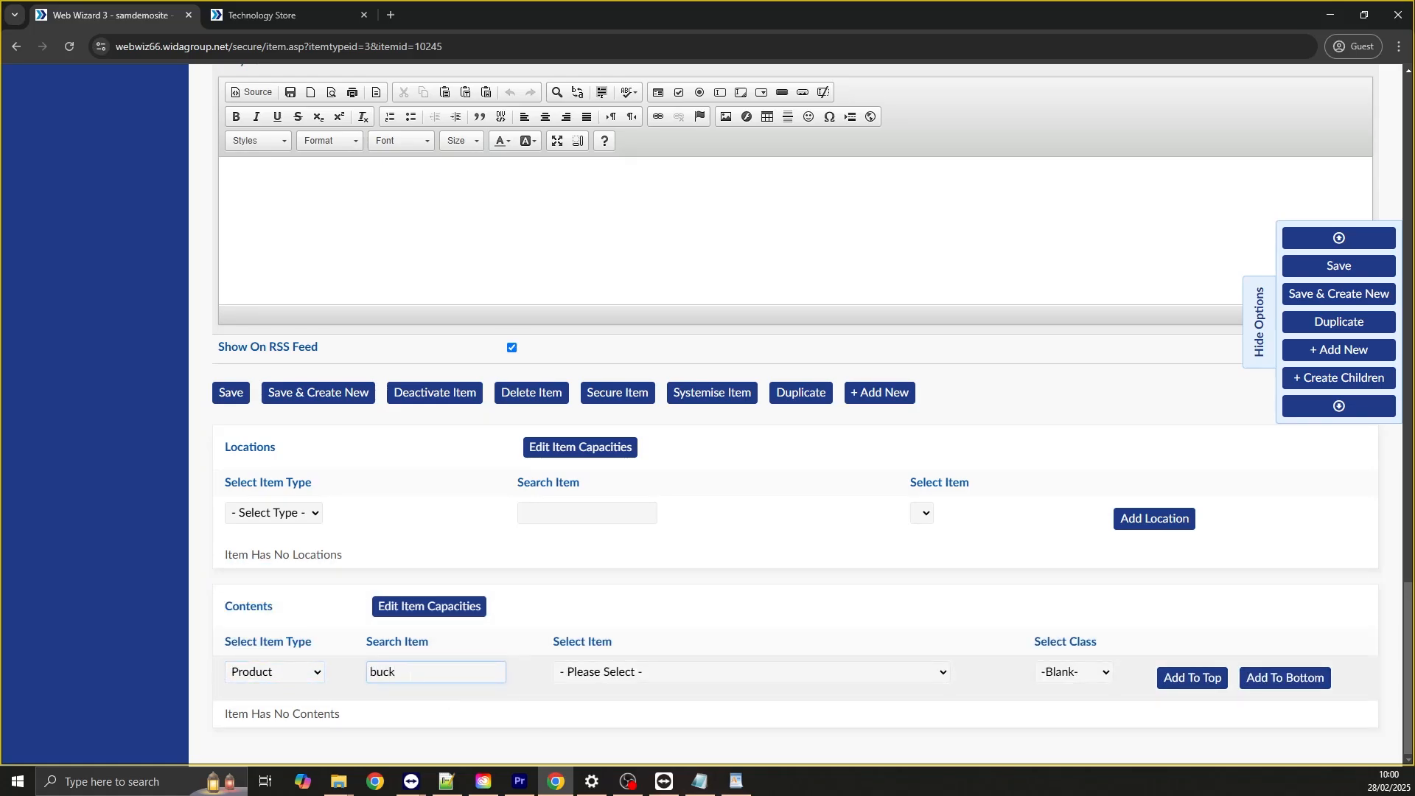
{"action": "left_click", "coordinate": [577, 678]}
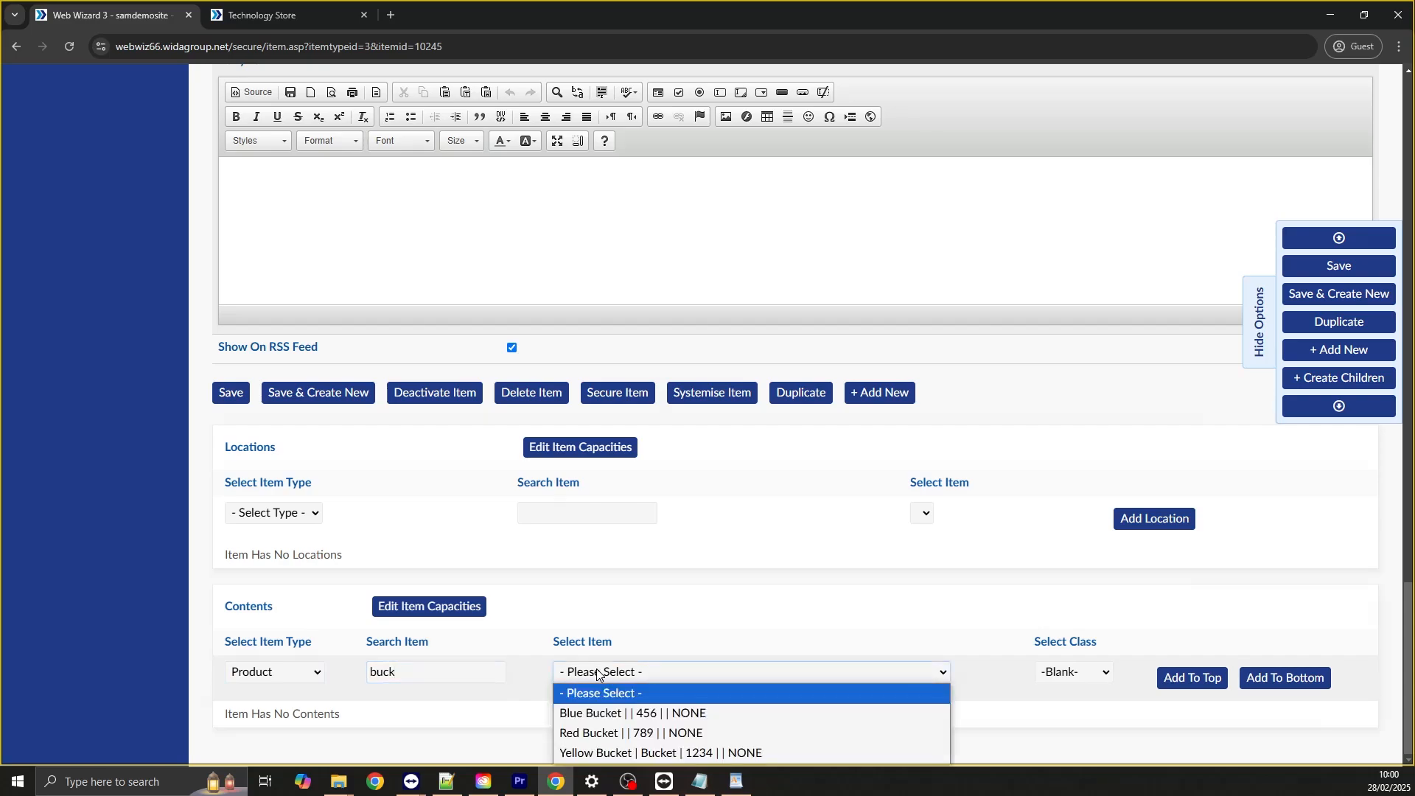
{"action": "left_click", "coordinate": [617, 715]}
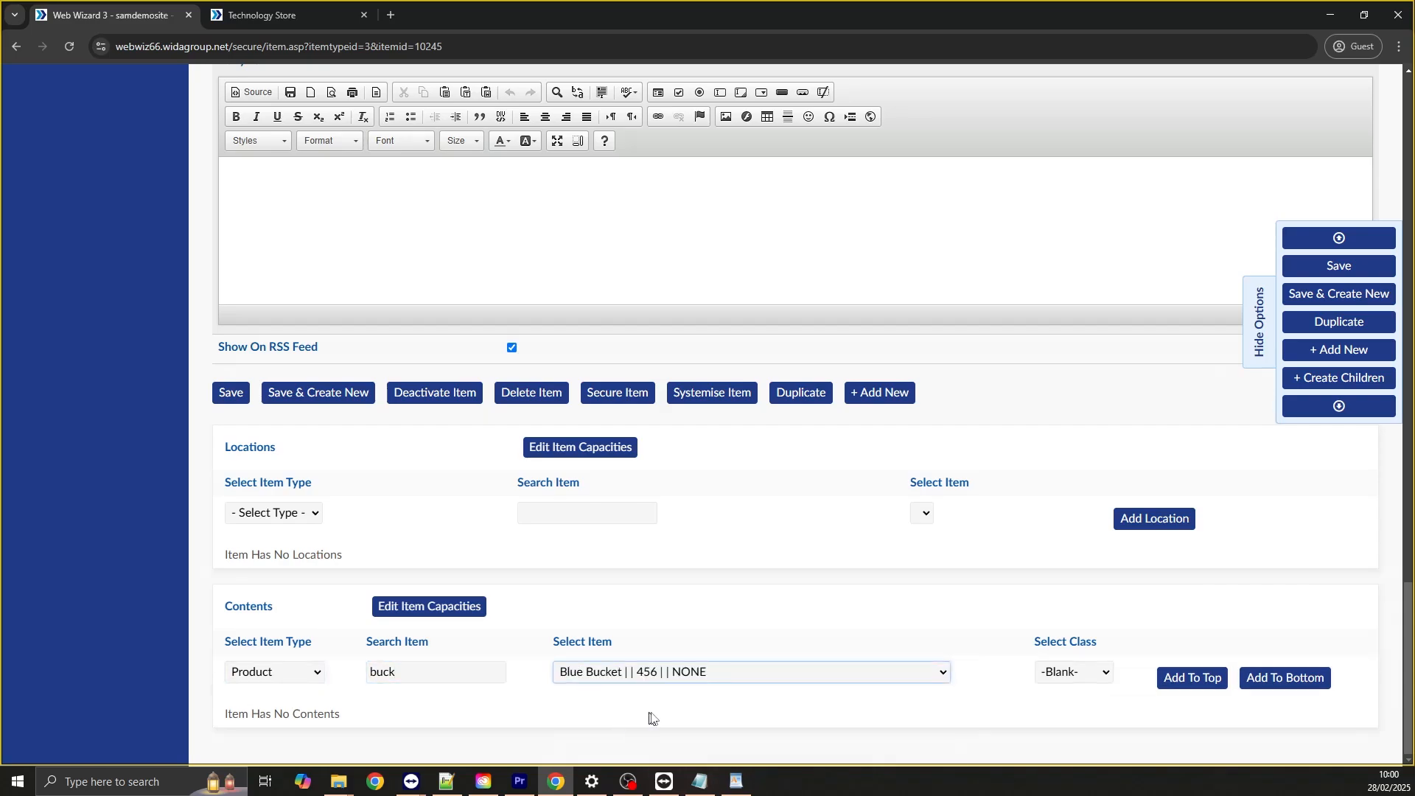
{"action": "left_click", "coordinate": [1062, 673]}
{"action": "left_click", "coordinate": [1061, 676]}
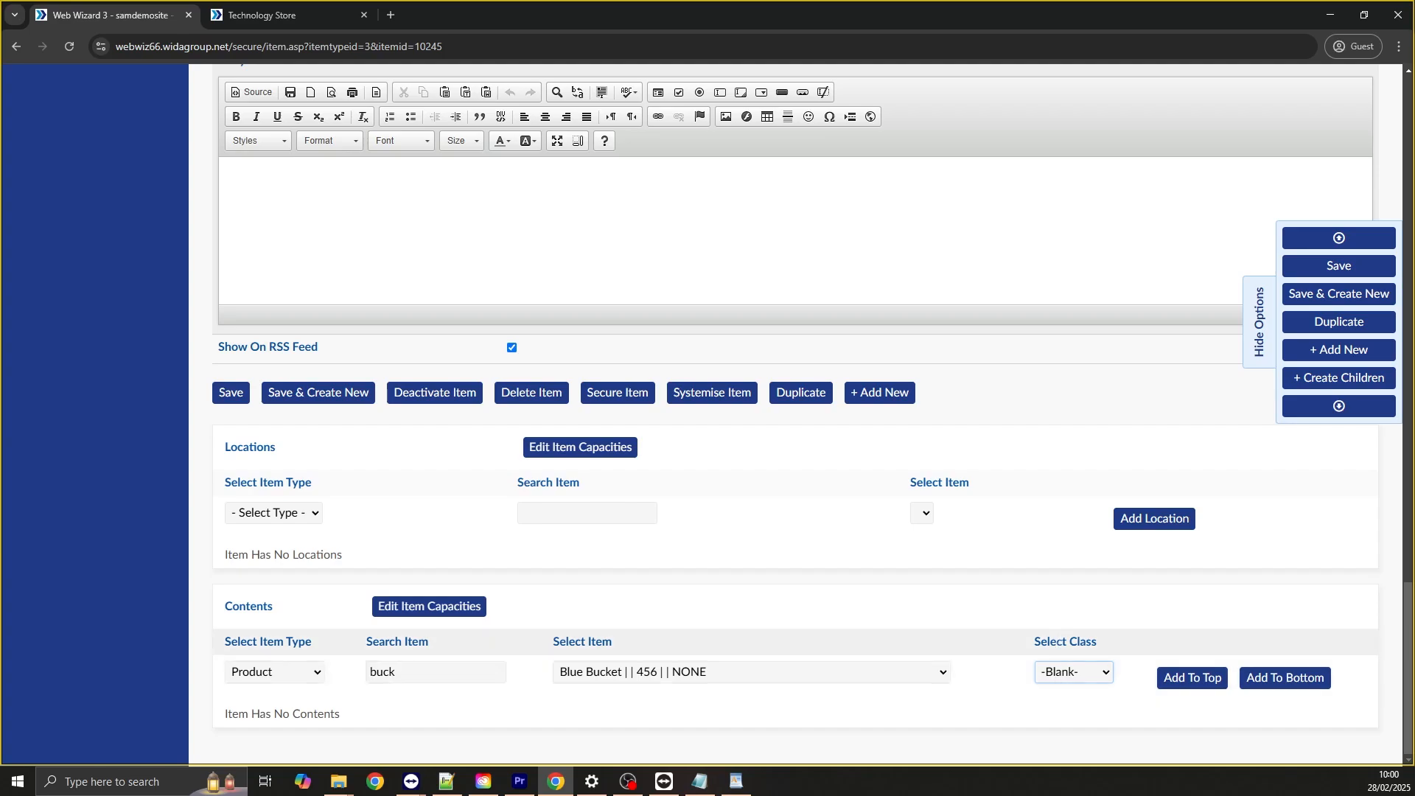
{"action": "left_click", "coordinate": [1081, 671]}
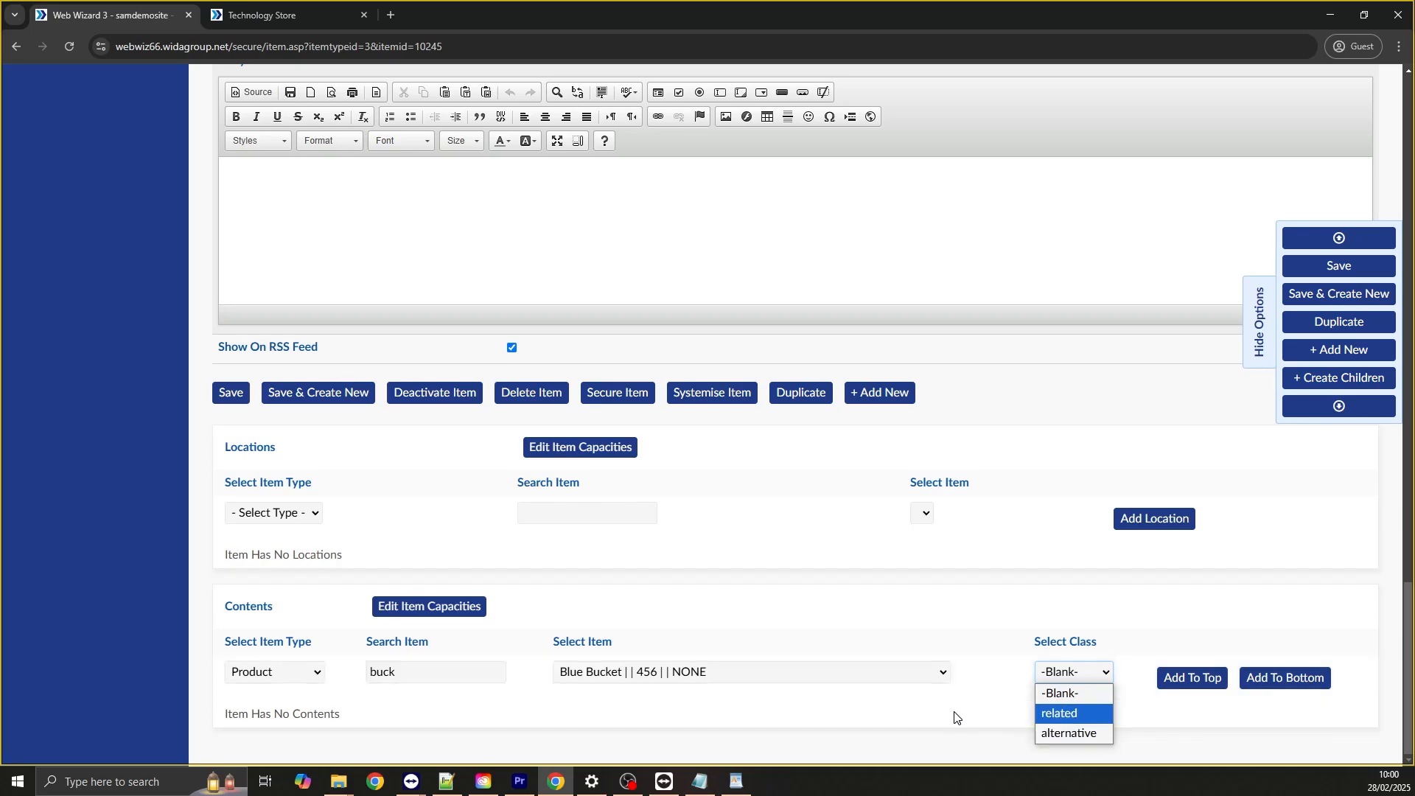
{"action": "left_click", "coordinate": [925, 716]}
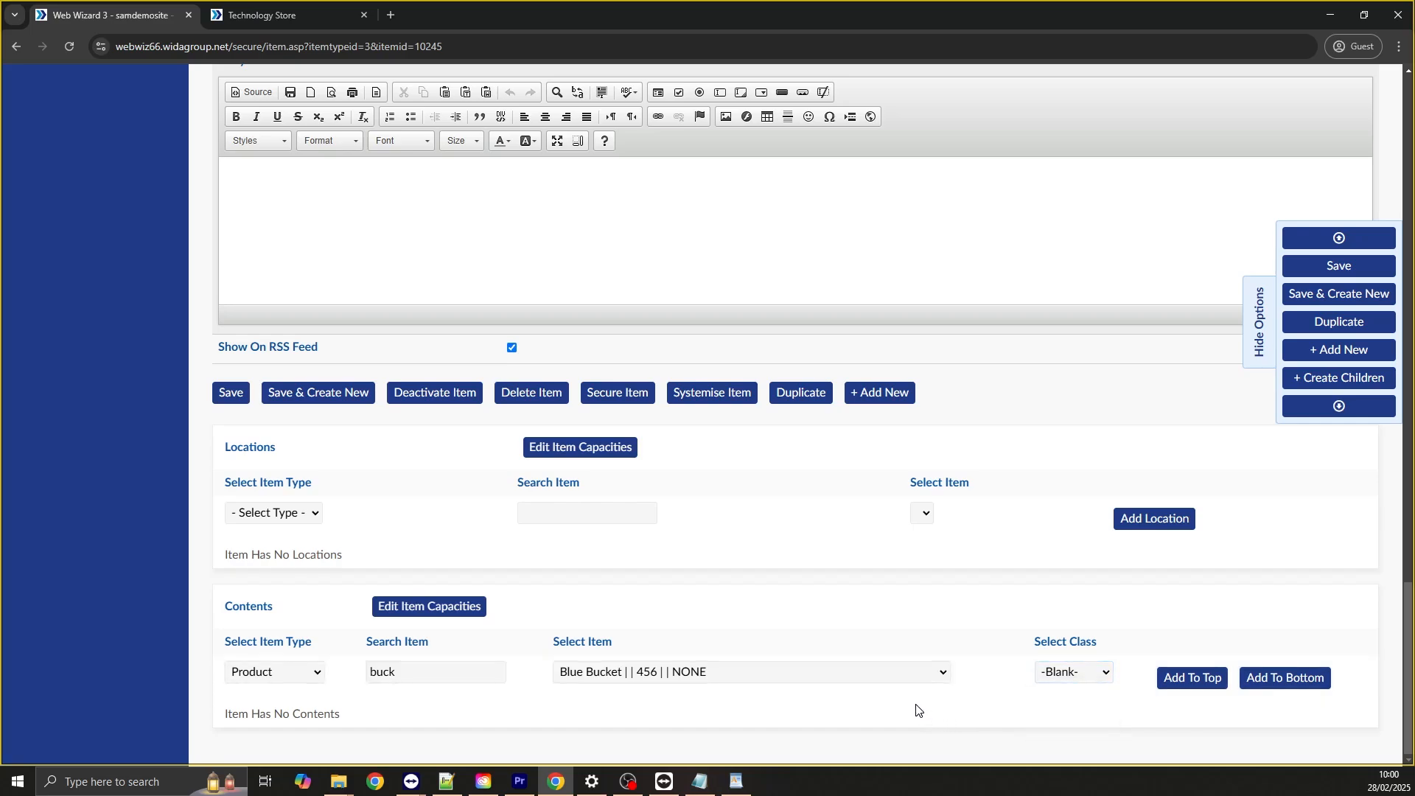
{"action": "left_click", "coordinate": [1267, 689]}
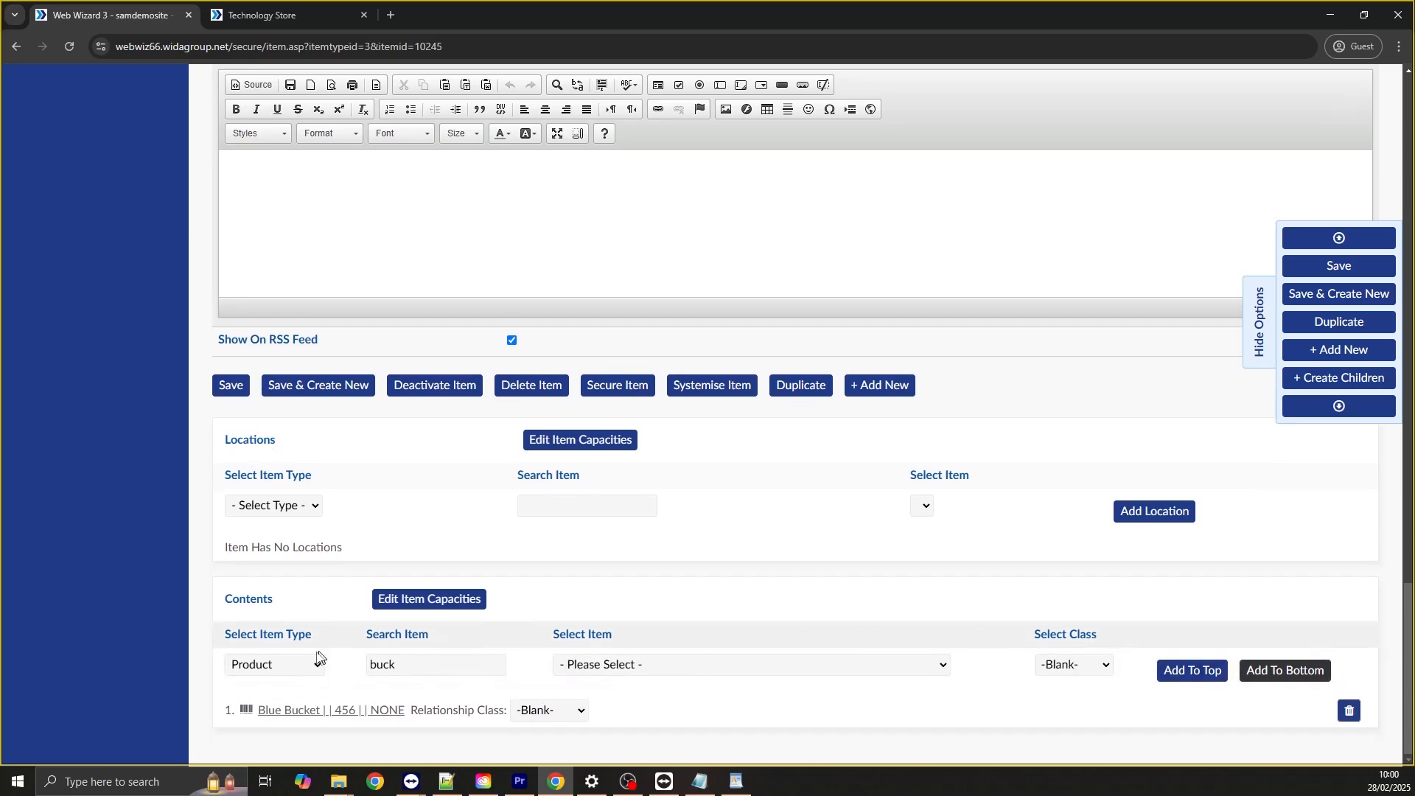
Add the Red Bucket product to the end of the Yellow Bucket's contents with a blank relationship class.
{"action": "left_click", "coordinate": [696, 670]}
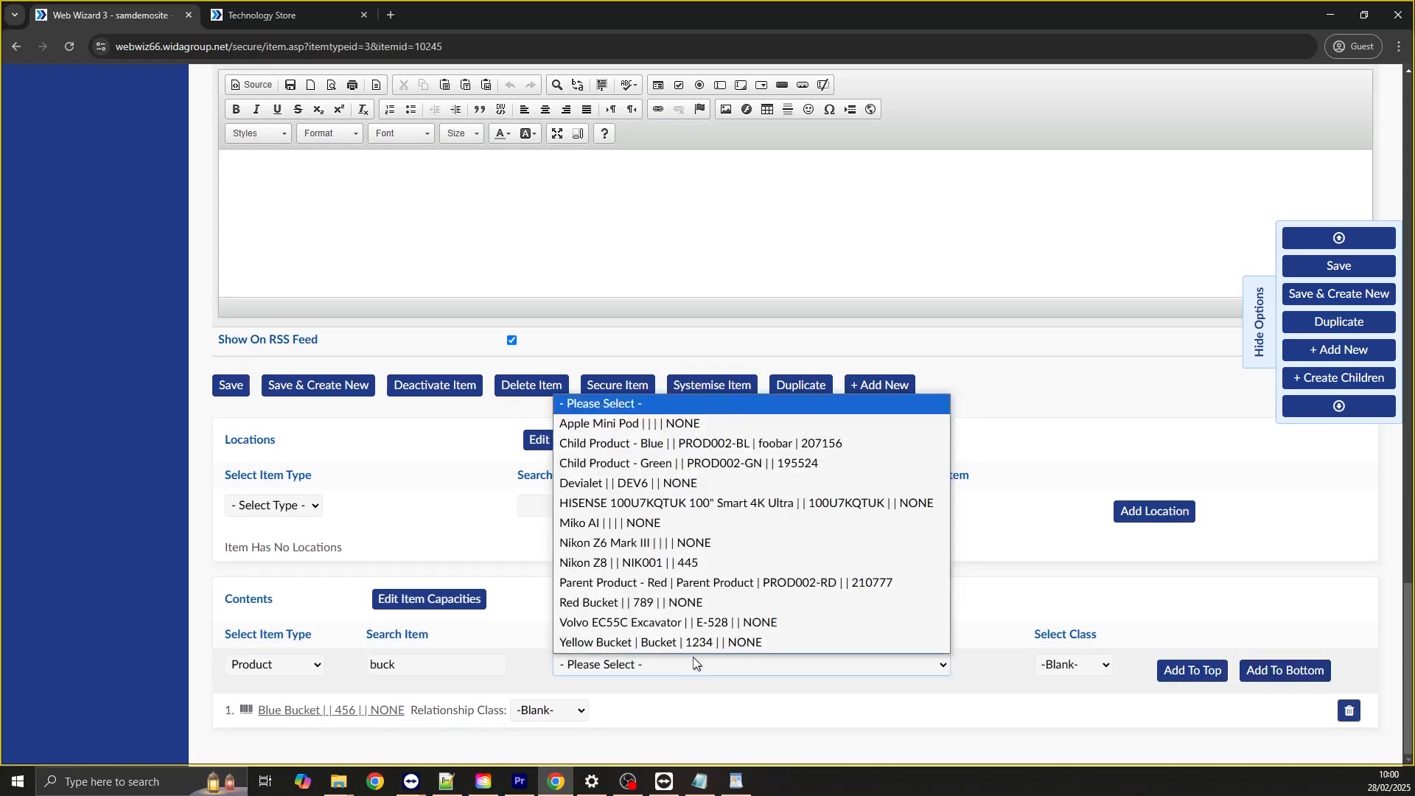
{"action": "left_click", "coordinate": [692, 602]}
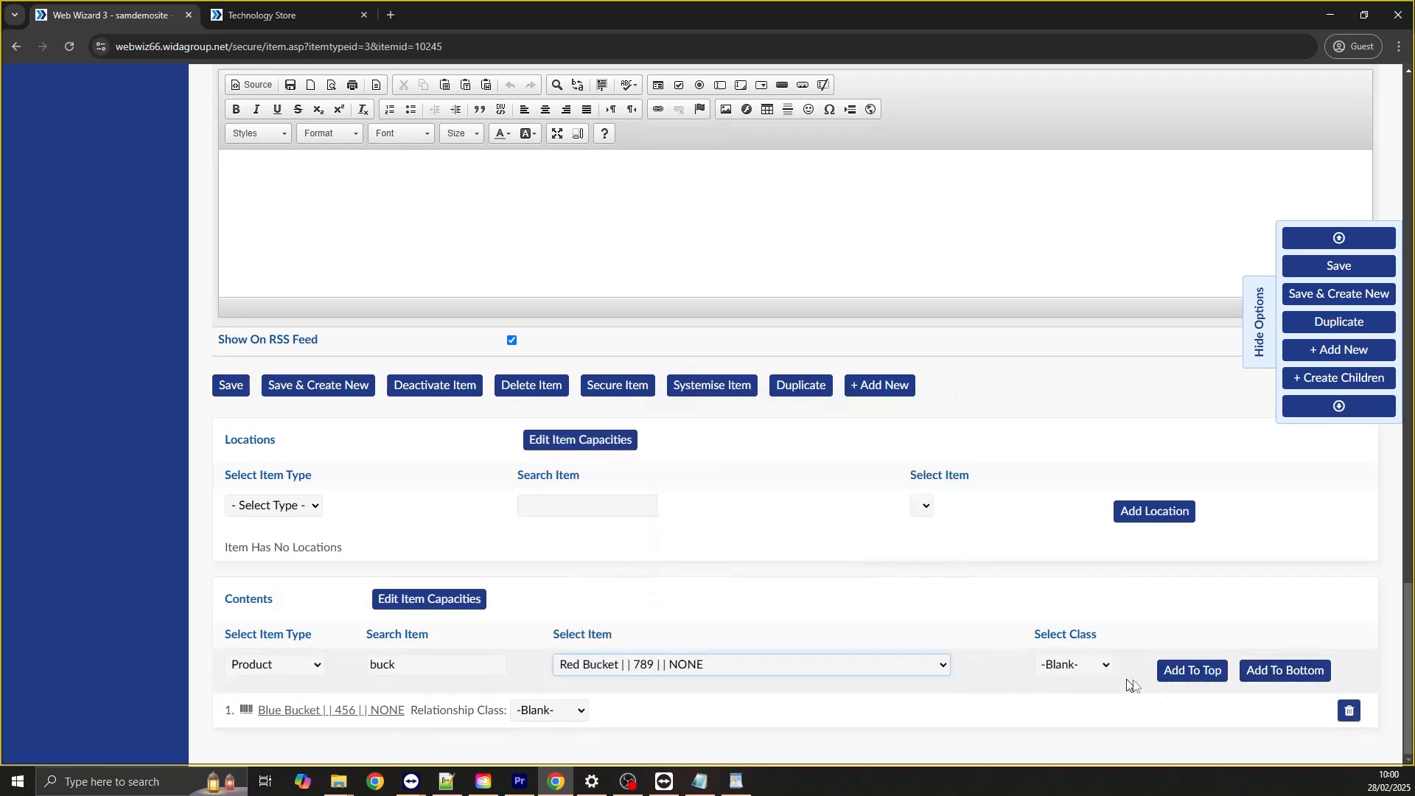
{"action": "left_click", "coordinate": [1176, 682]}
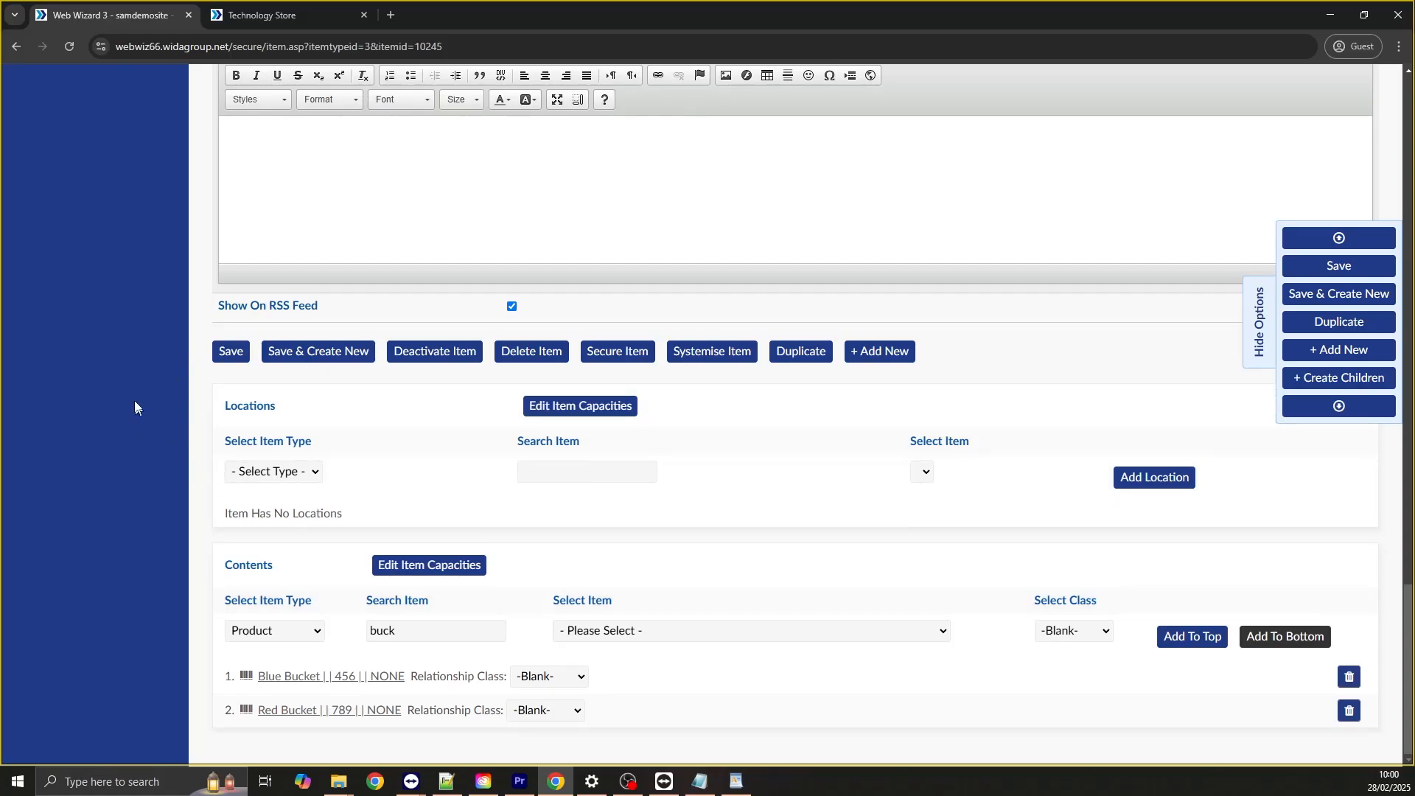
Add the Products page as a location for the Yellow Bucket.
{"action": "left_click", "coordinate": [257, 472]}
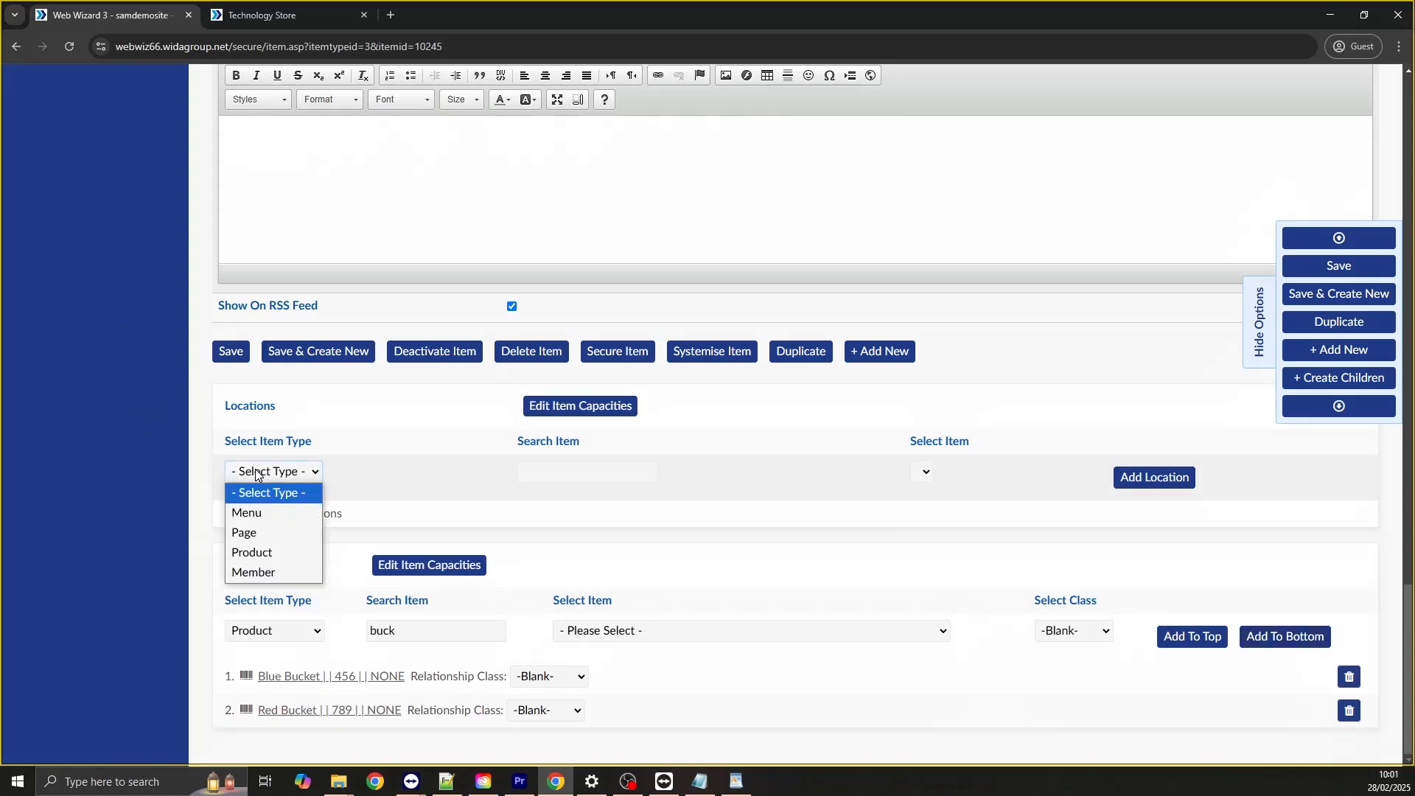
{"action": "left_click", "coordinate": [271, 532]}
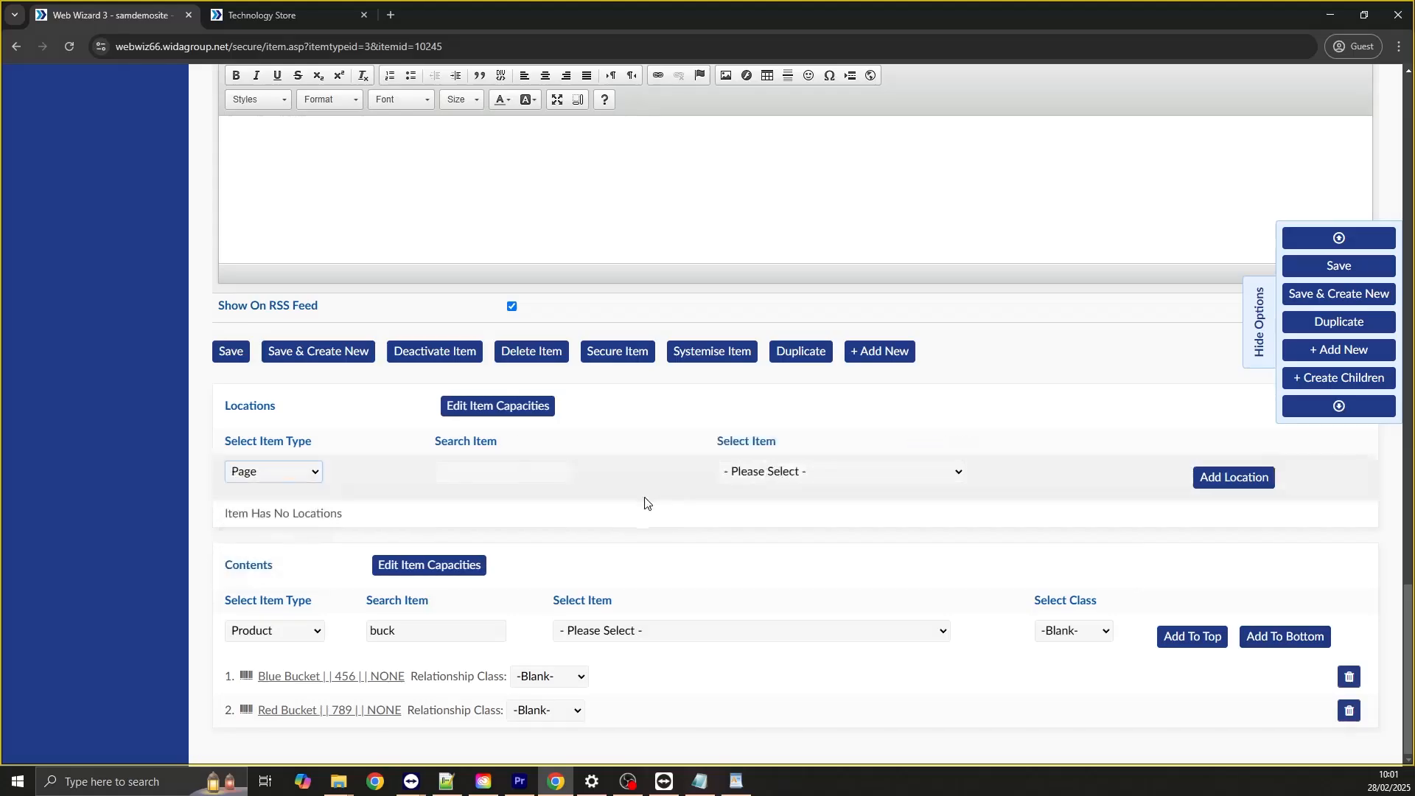
{"action": "left_click", "coordinate": [774, 476]}
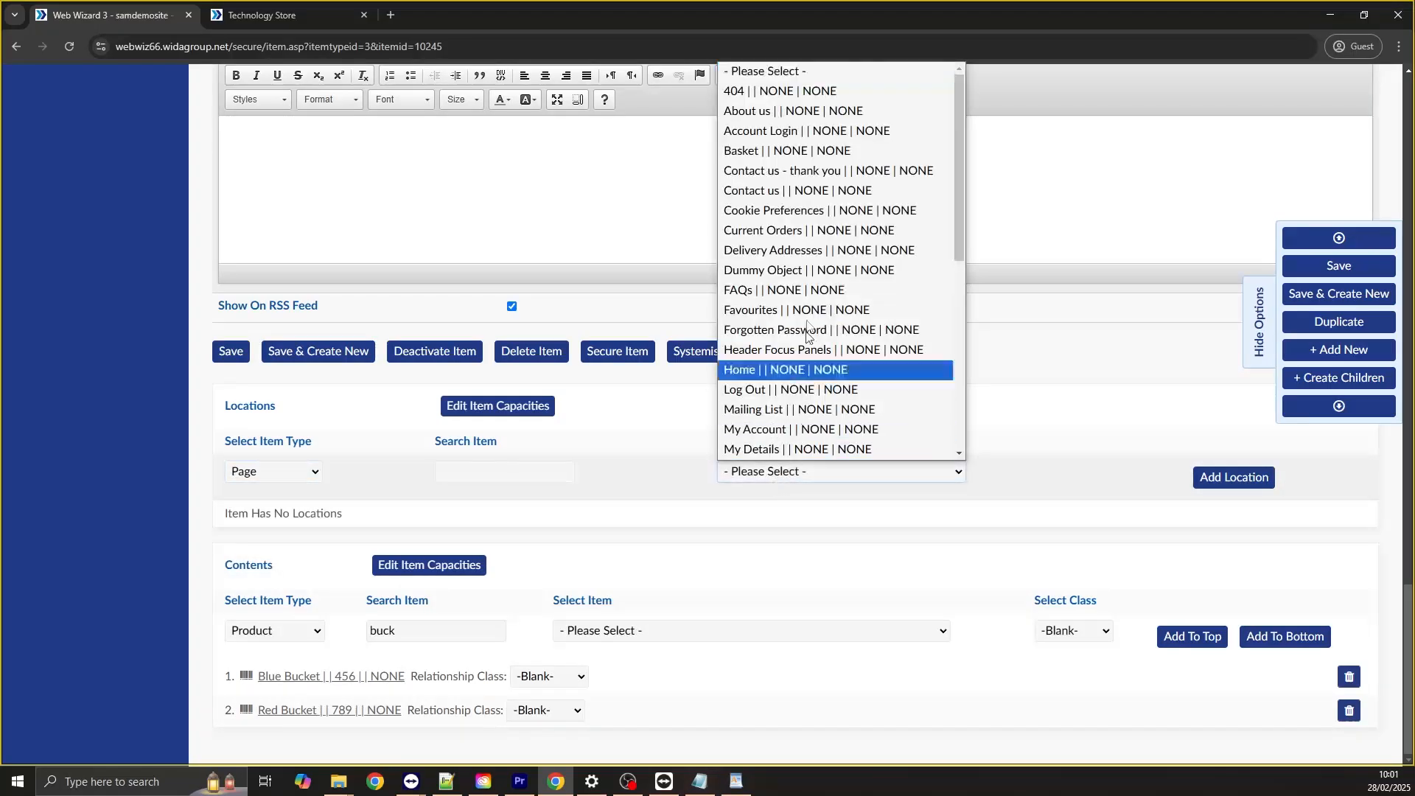
{"action": "scroll", "coordinate": [796, 222], "scroll_direction": "down", "scroll_amount": 4}
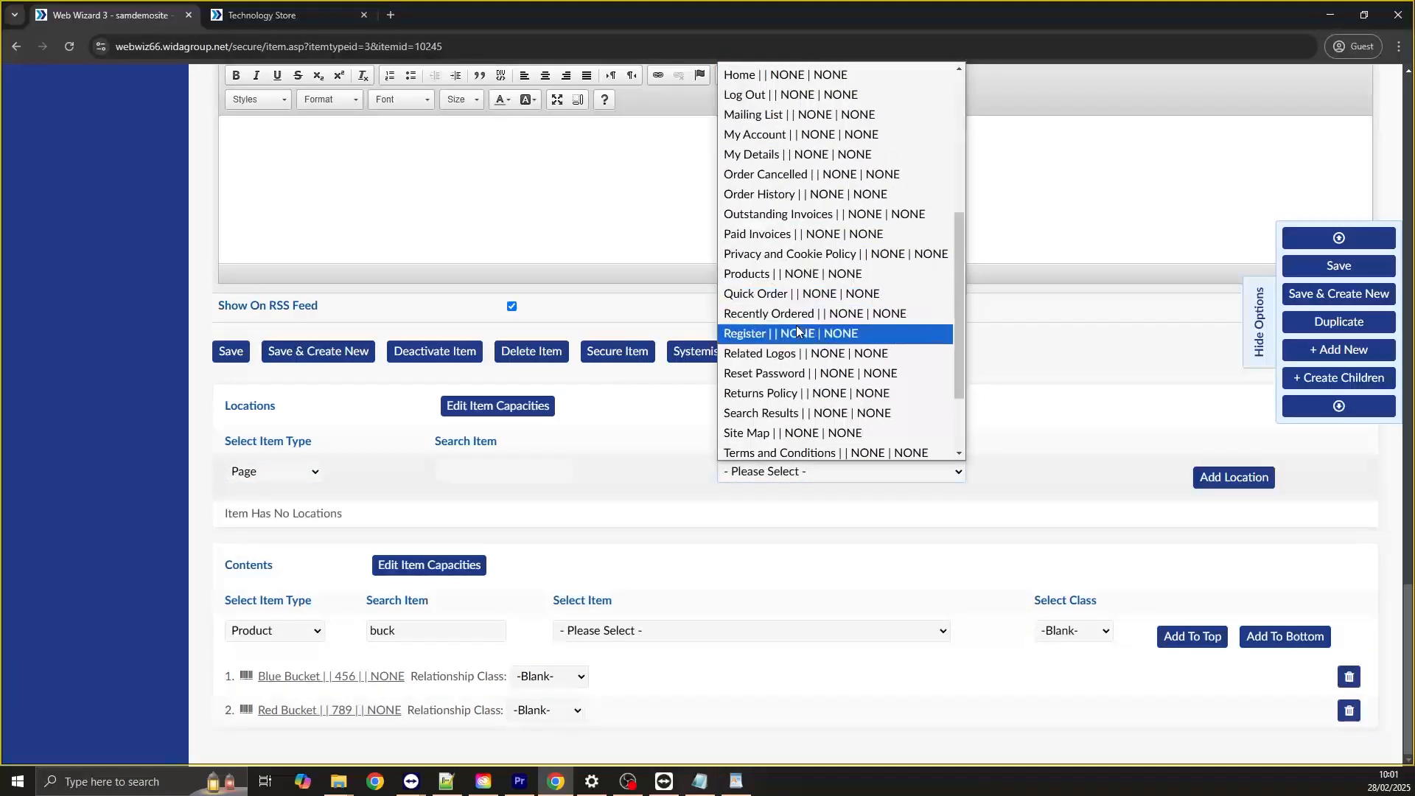
{"action": "left_click", "coordinate": [777, 277]}
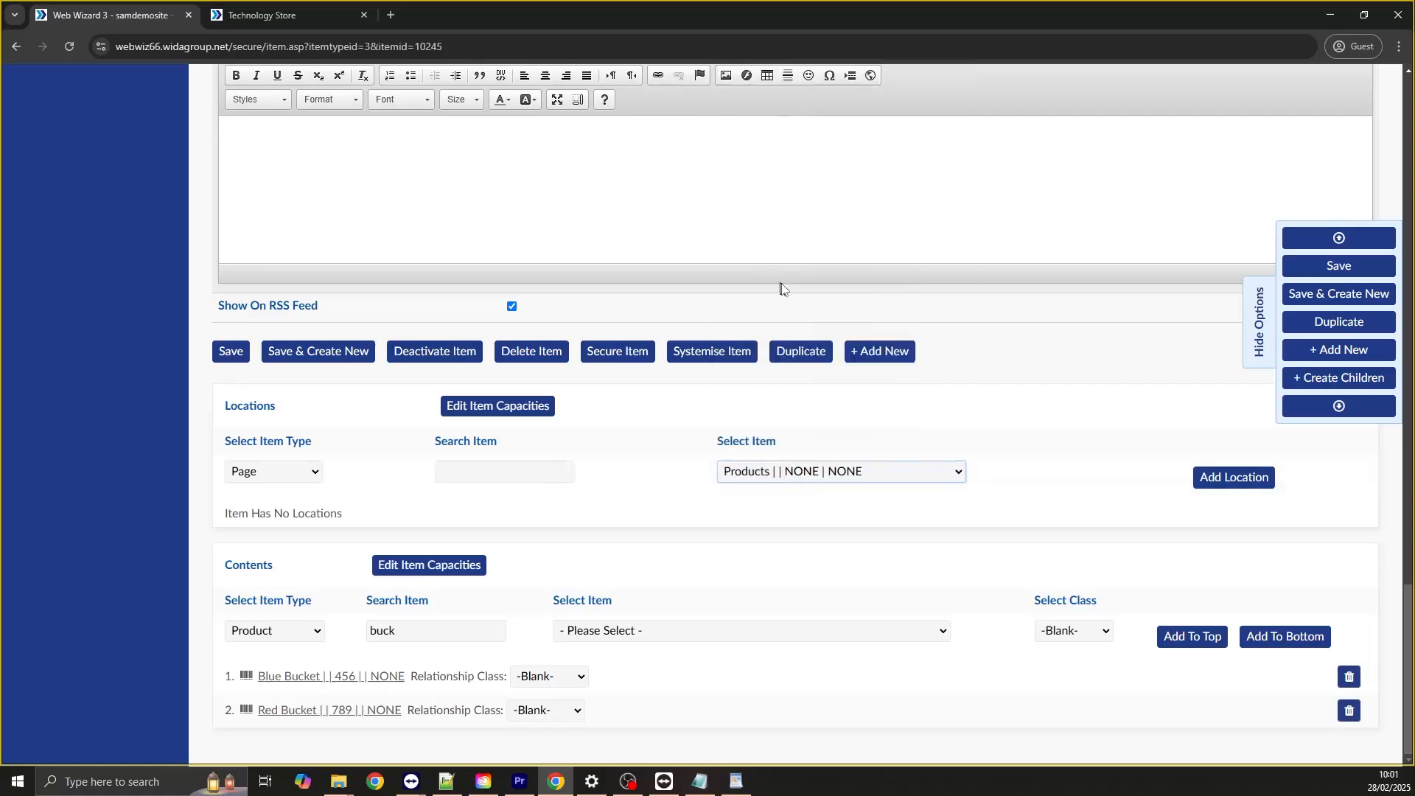
{"action": "left_click", "coordinate": [1213, 486]}
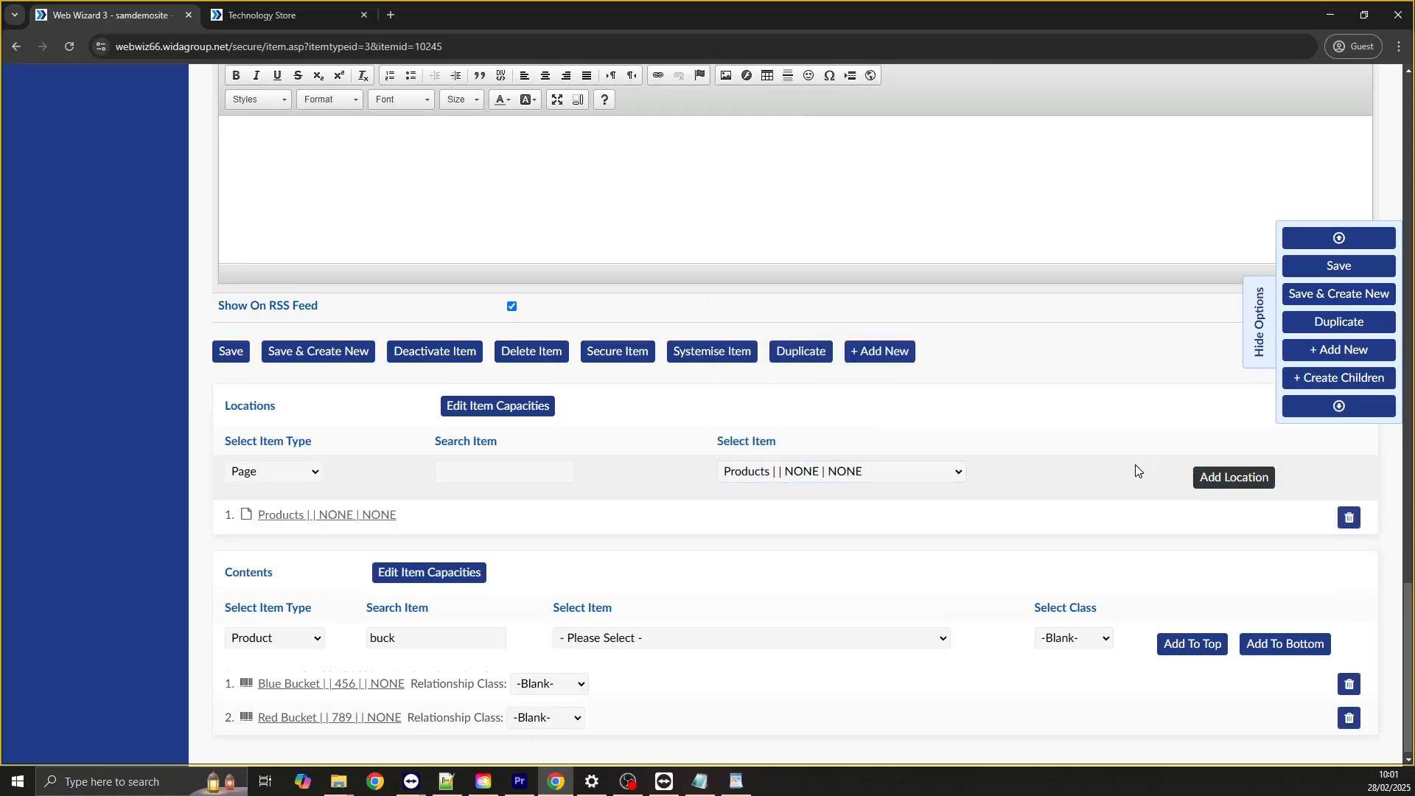